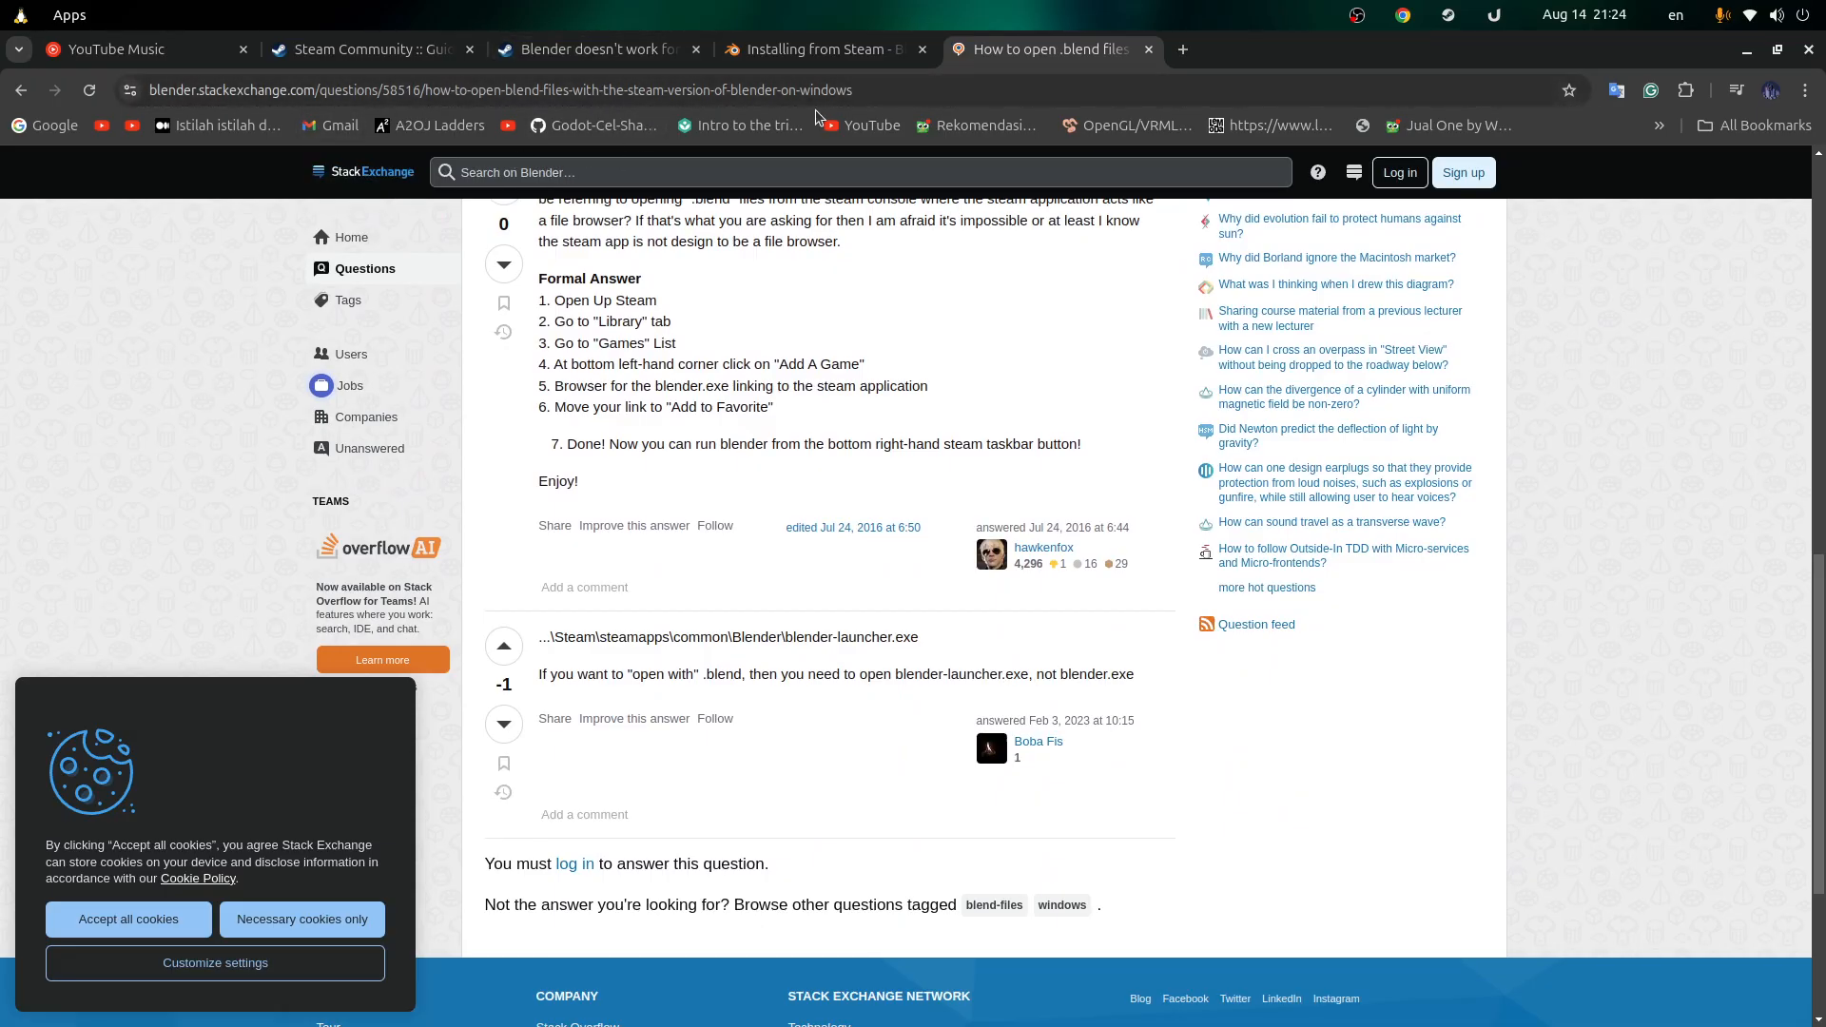
Step: Review the apps offered for opening Kabinet-01.blend, then cancel the chooser without picking one
scroll(688, 429, up, 15)
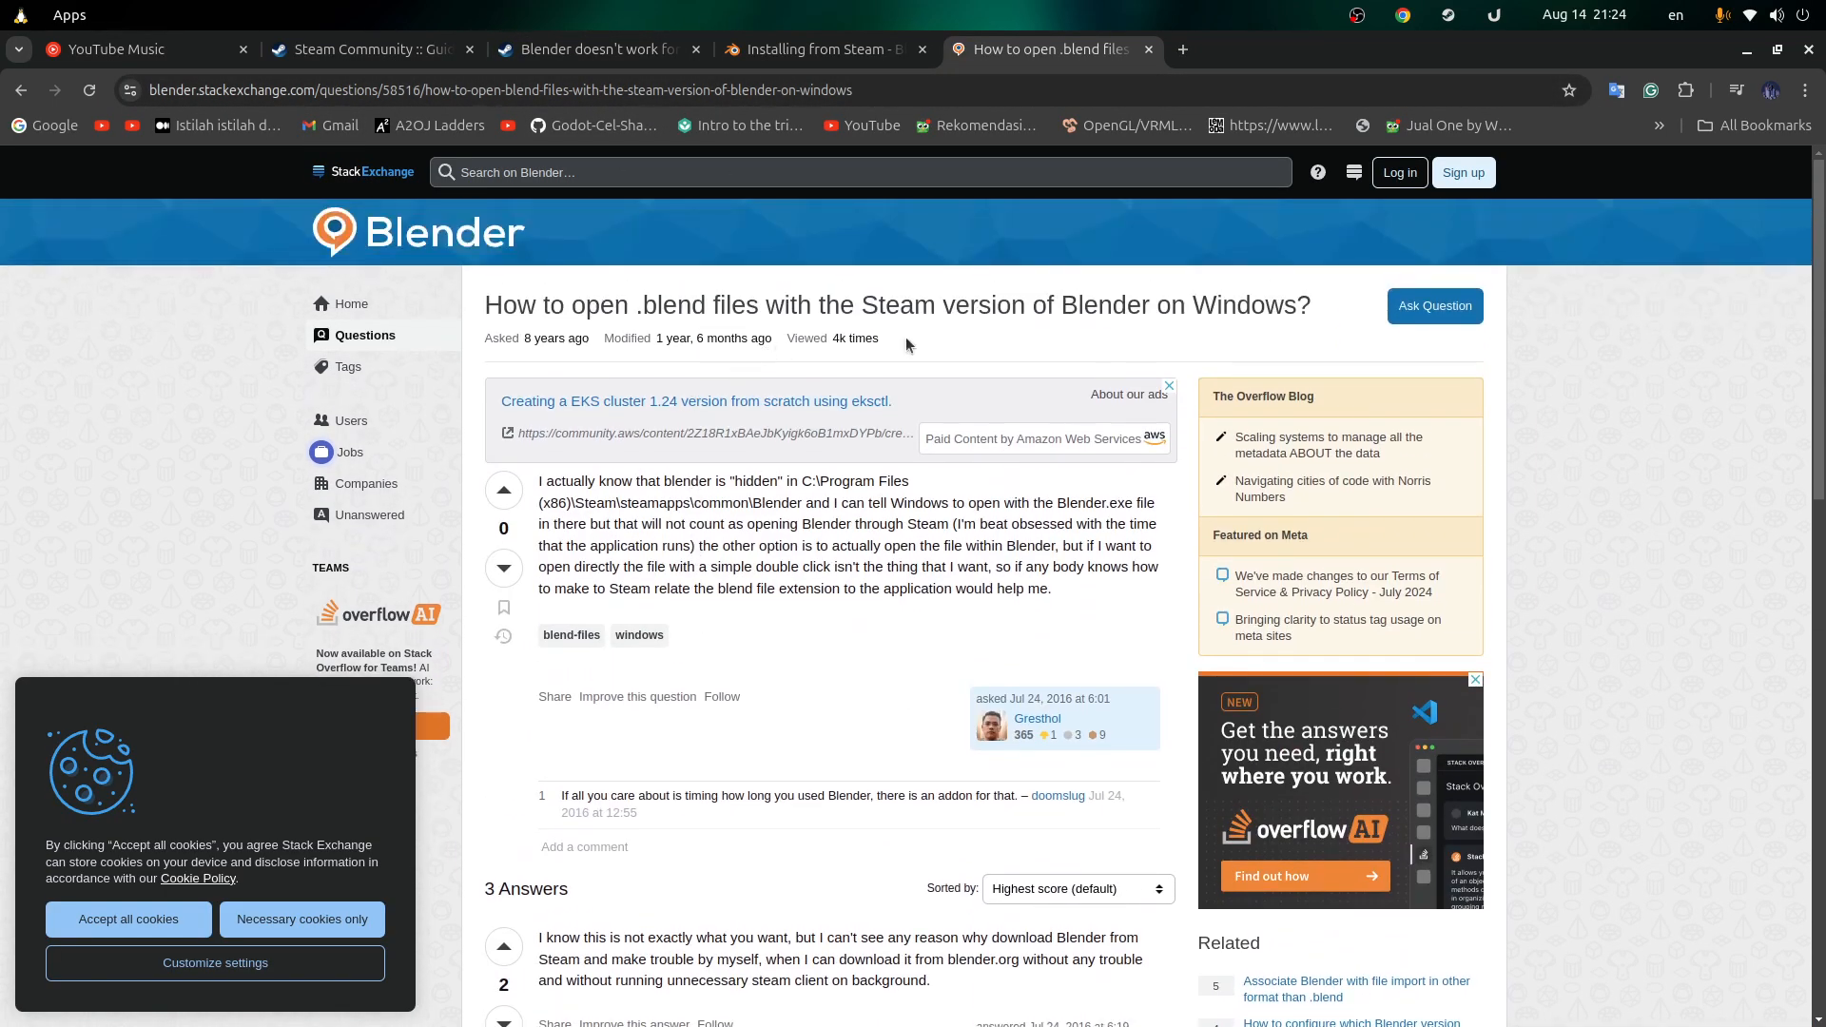
scroll(1165, 464, down, 6)
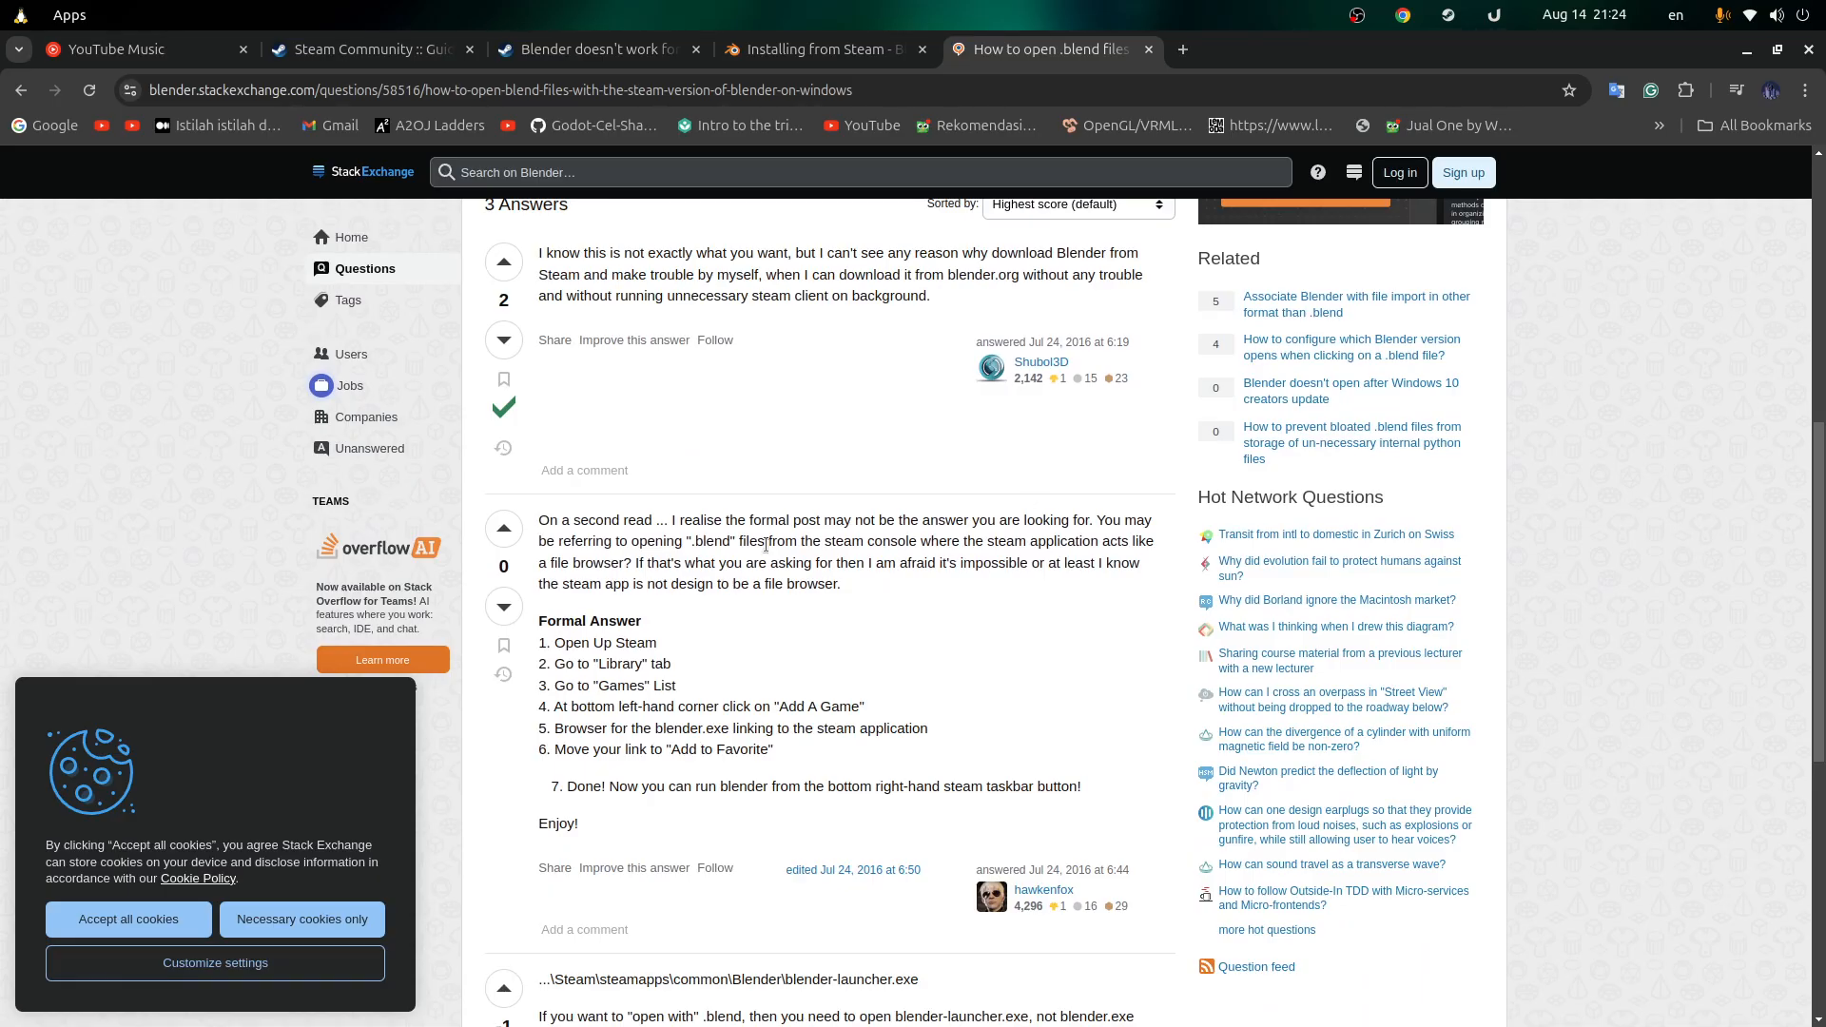
scroll(767, 496, up, 2)
scroll(765, 497, down, 4)
key(alt+Tab)
right_click(400, 201)
click(454, 250)
scroll(837, 513, down, 5)
scroll(837, 618, up, 6)
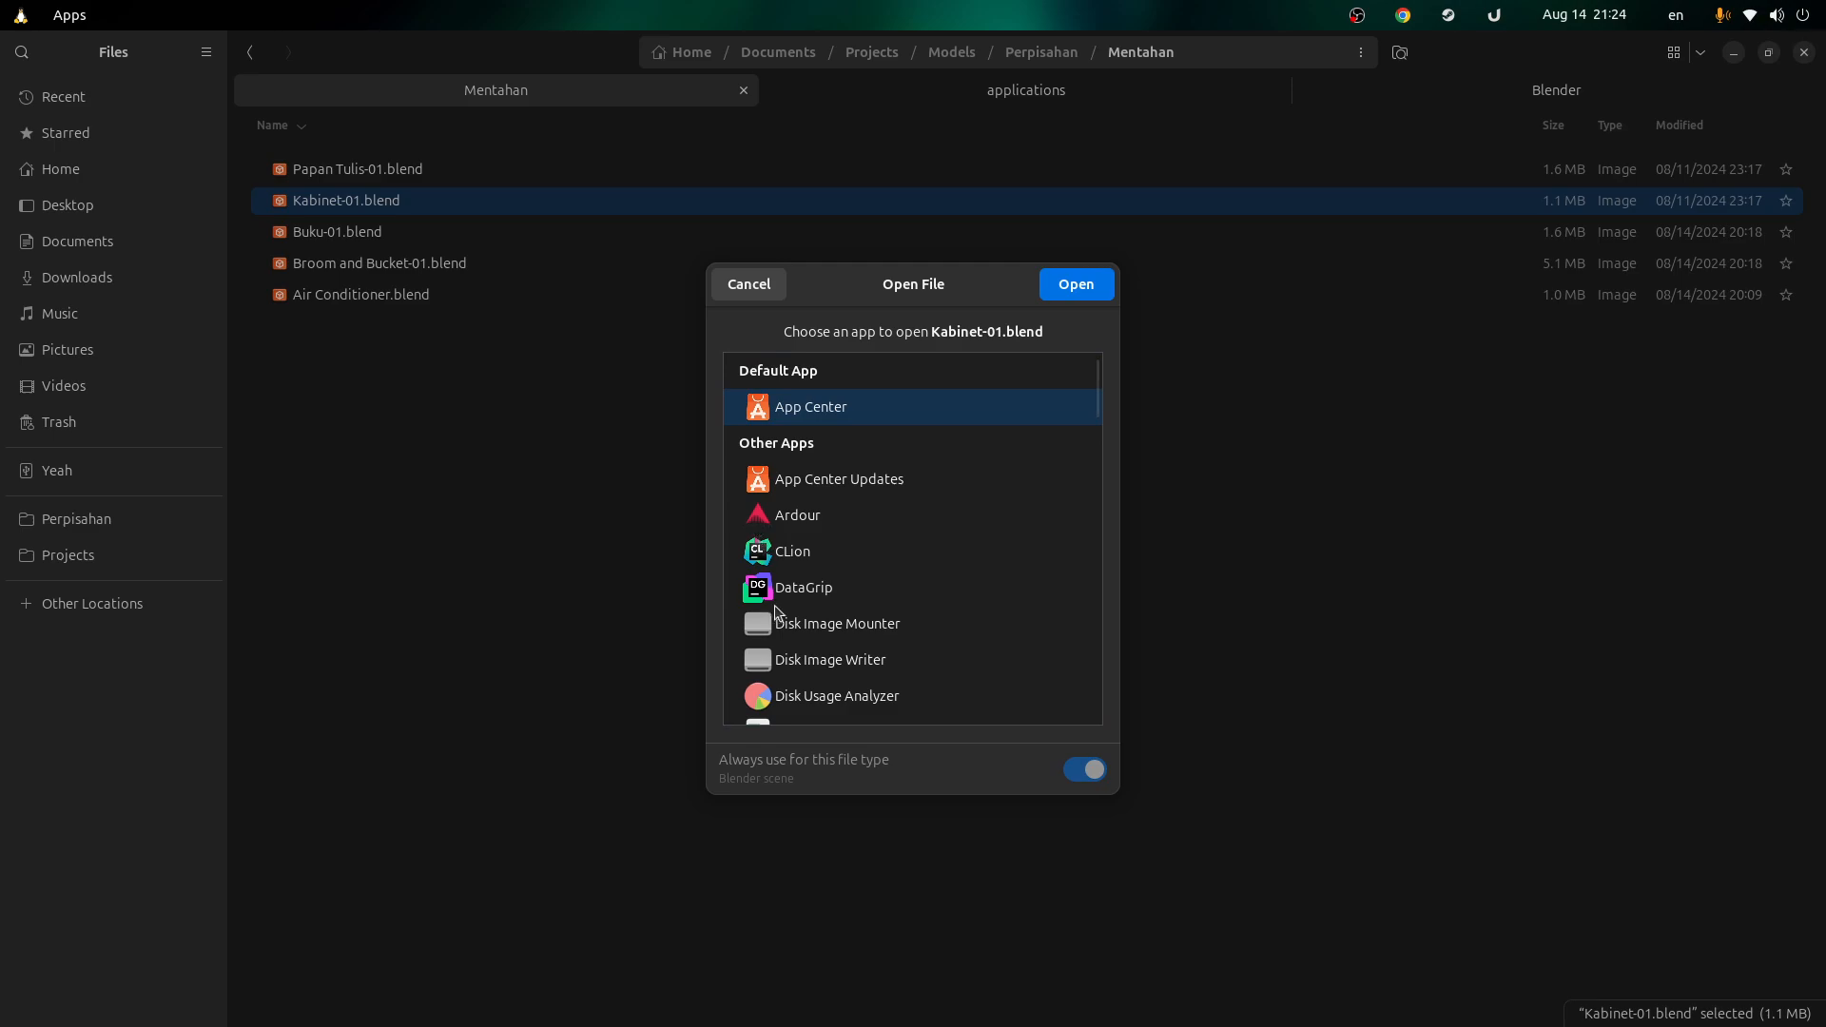
scroll(779, 613, down, 1)
scroll(780, 620, down, 8)
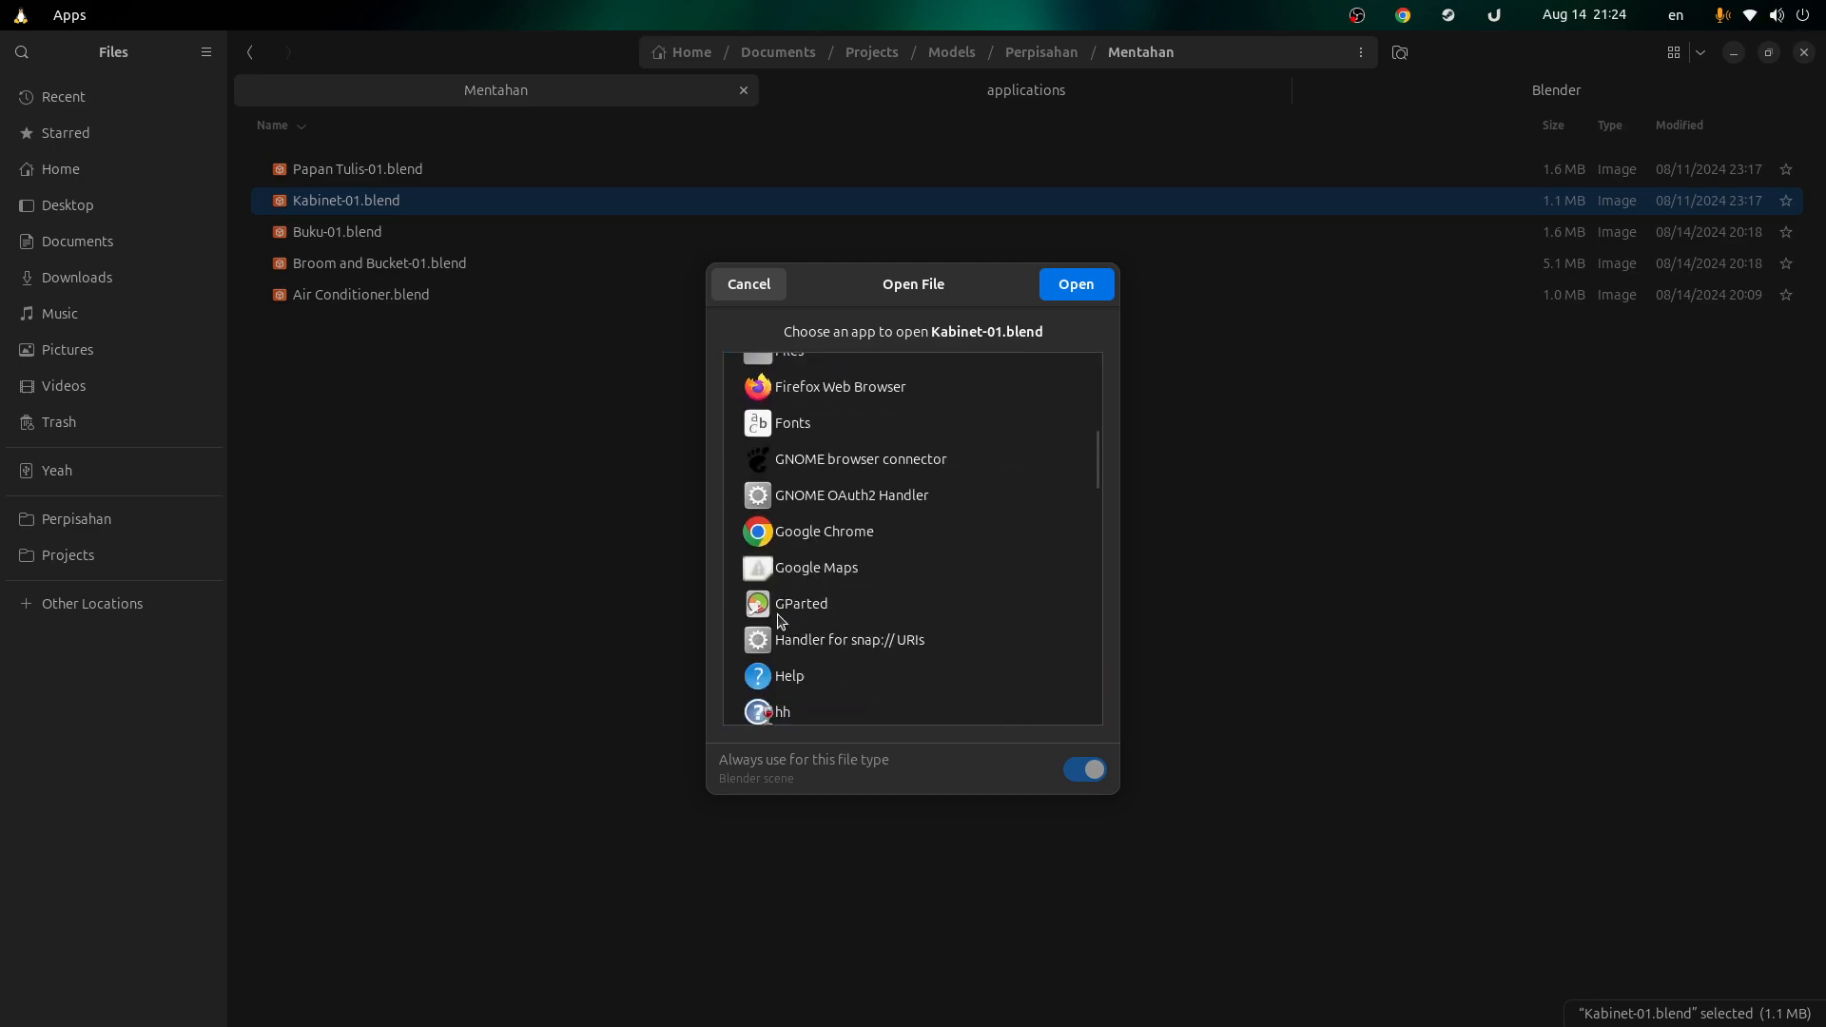
click(759, 288)
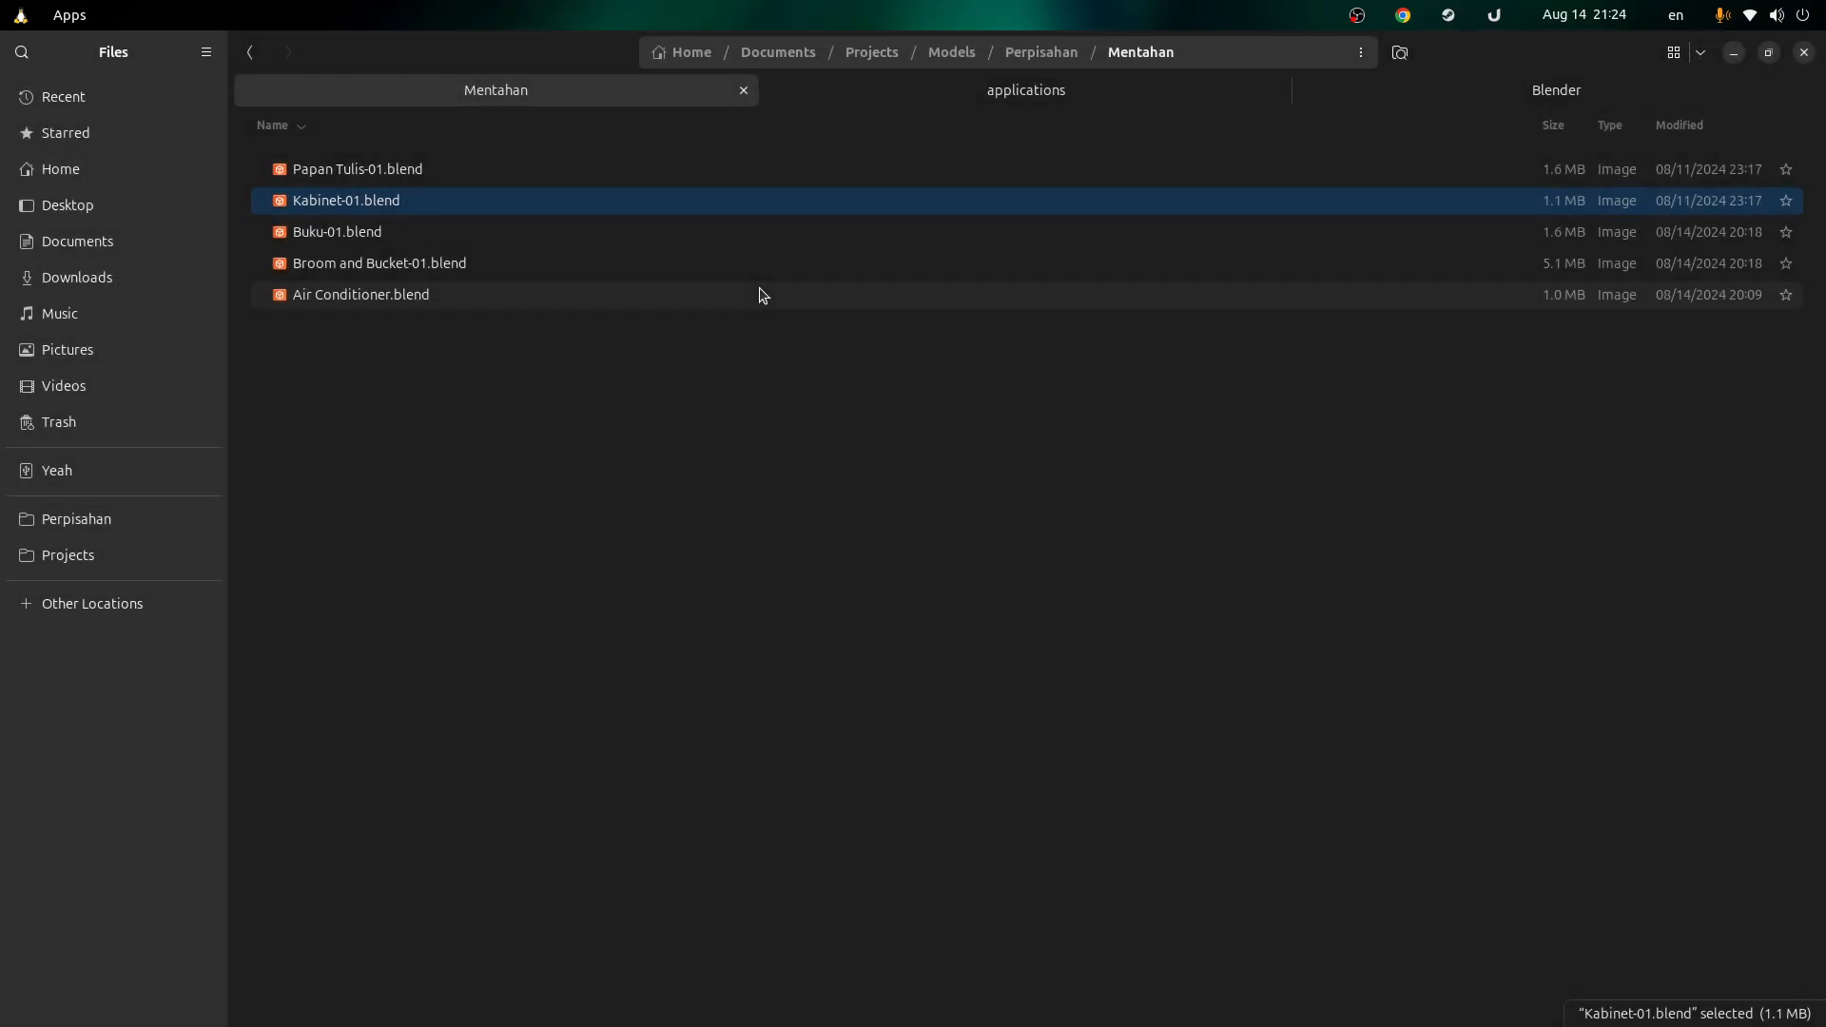
key(alt+Tab)
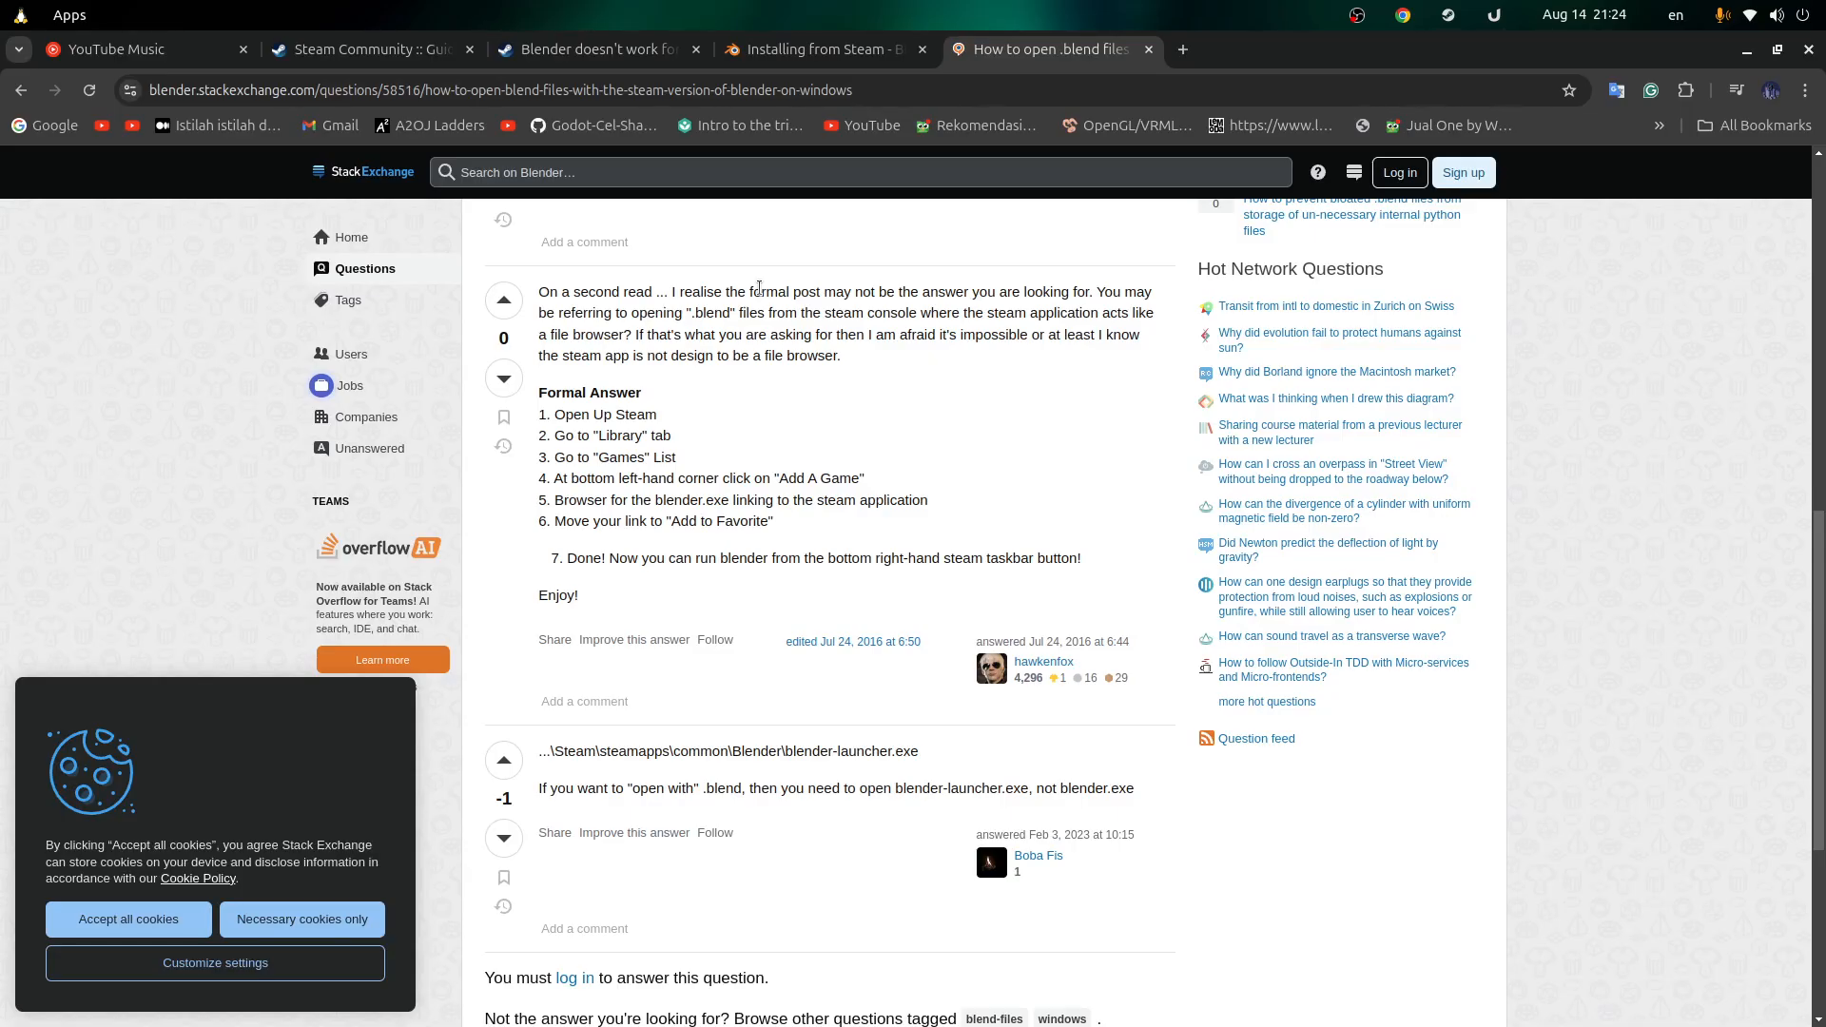
key(alt+Tab)
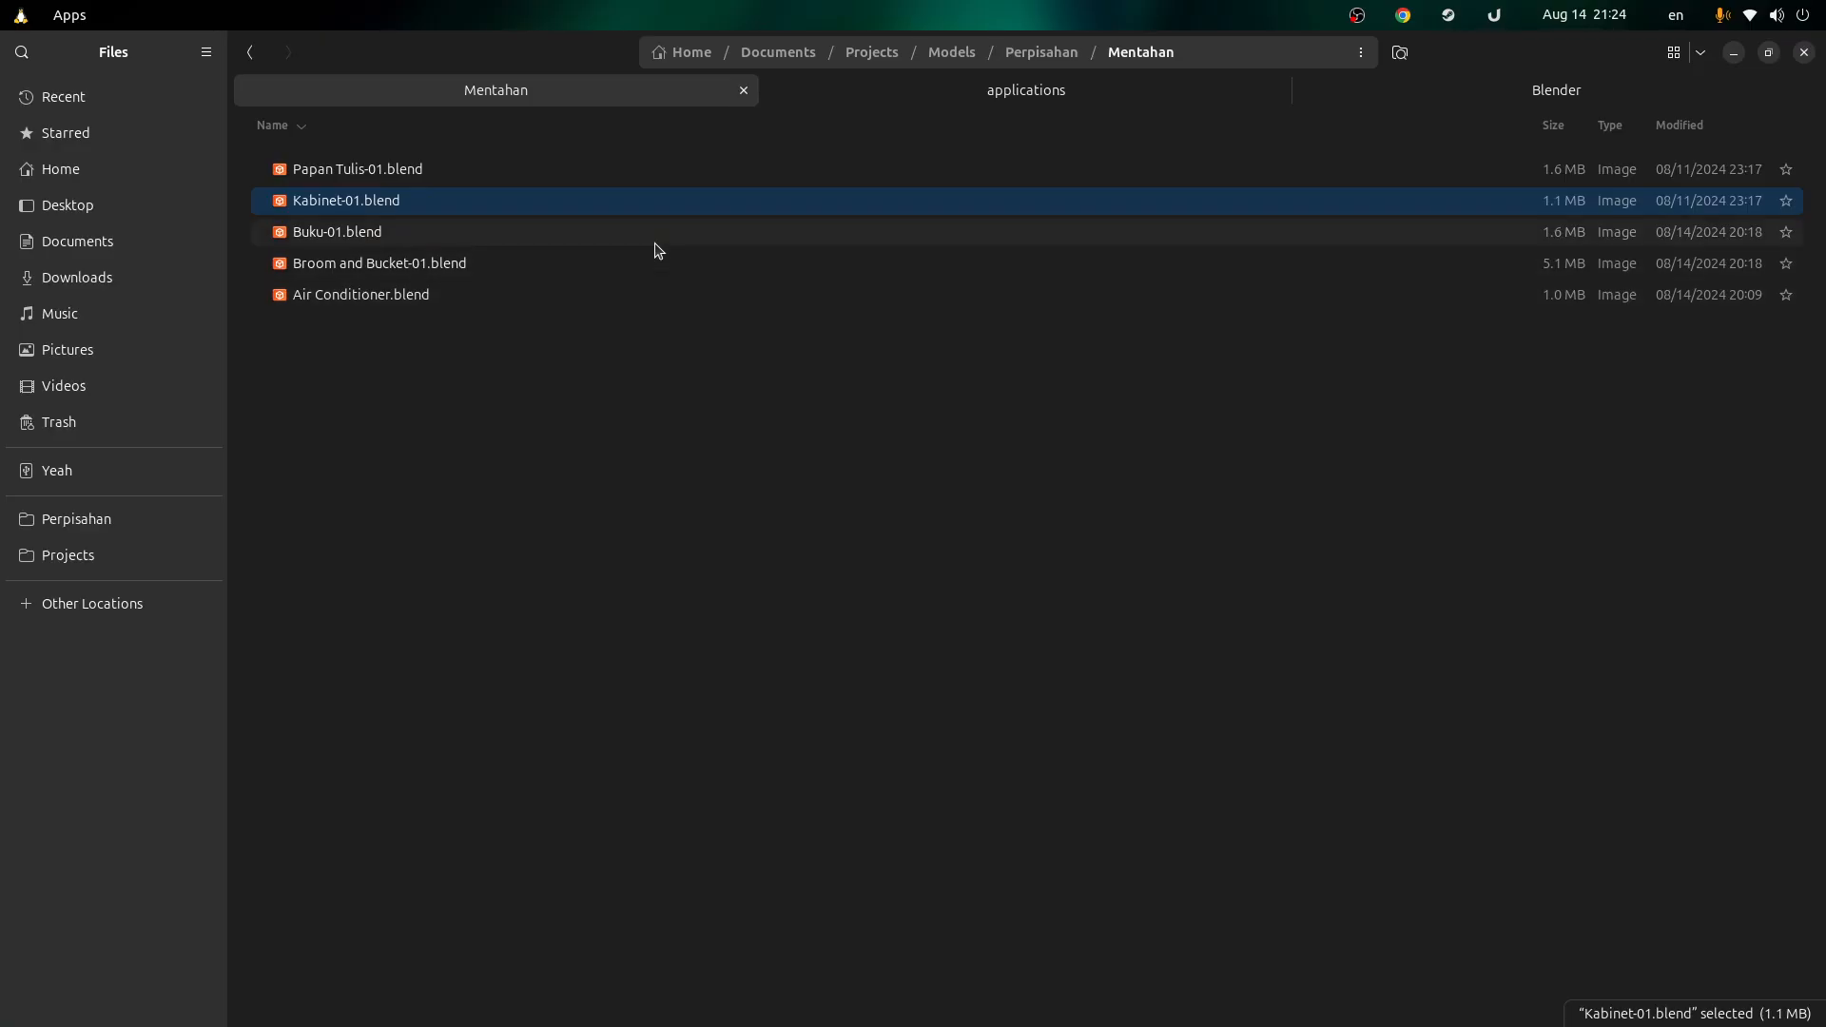
key(alt+Tab)
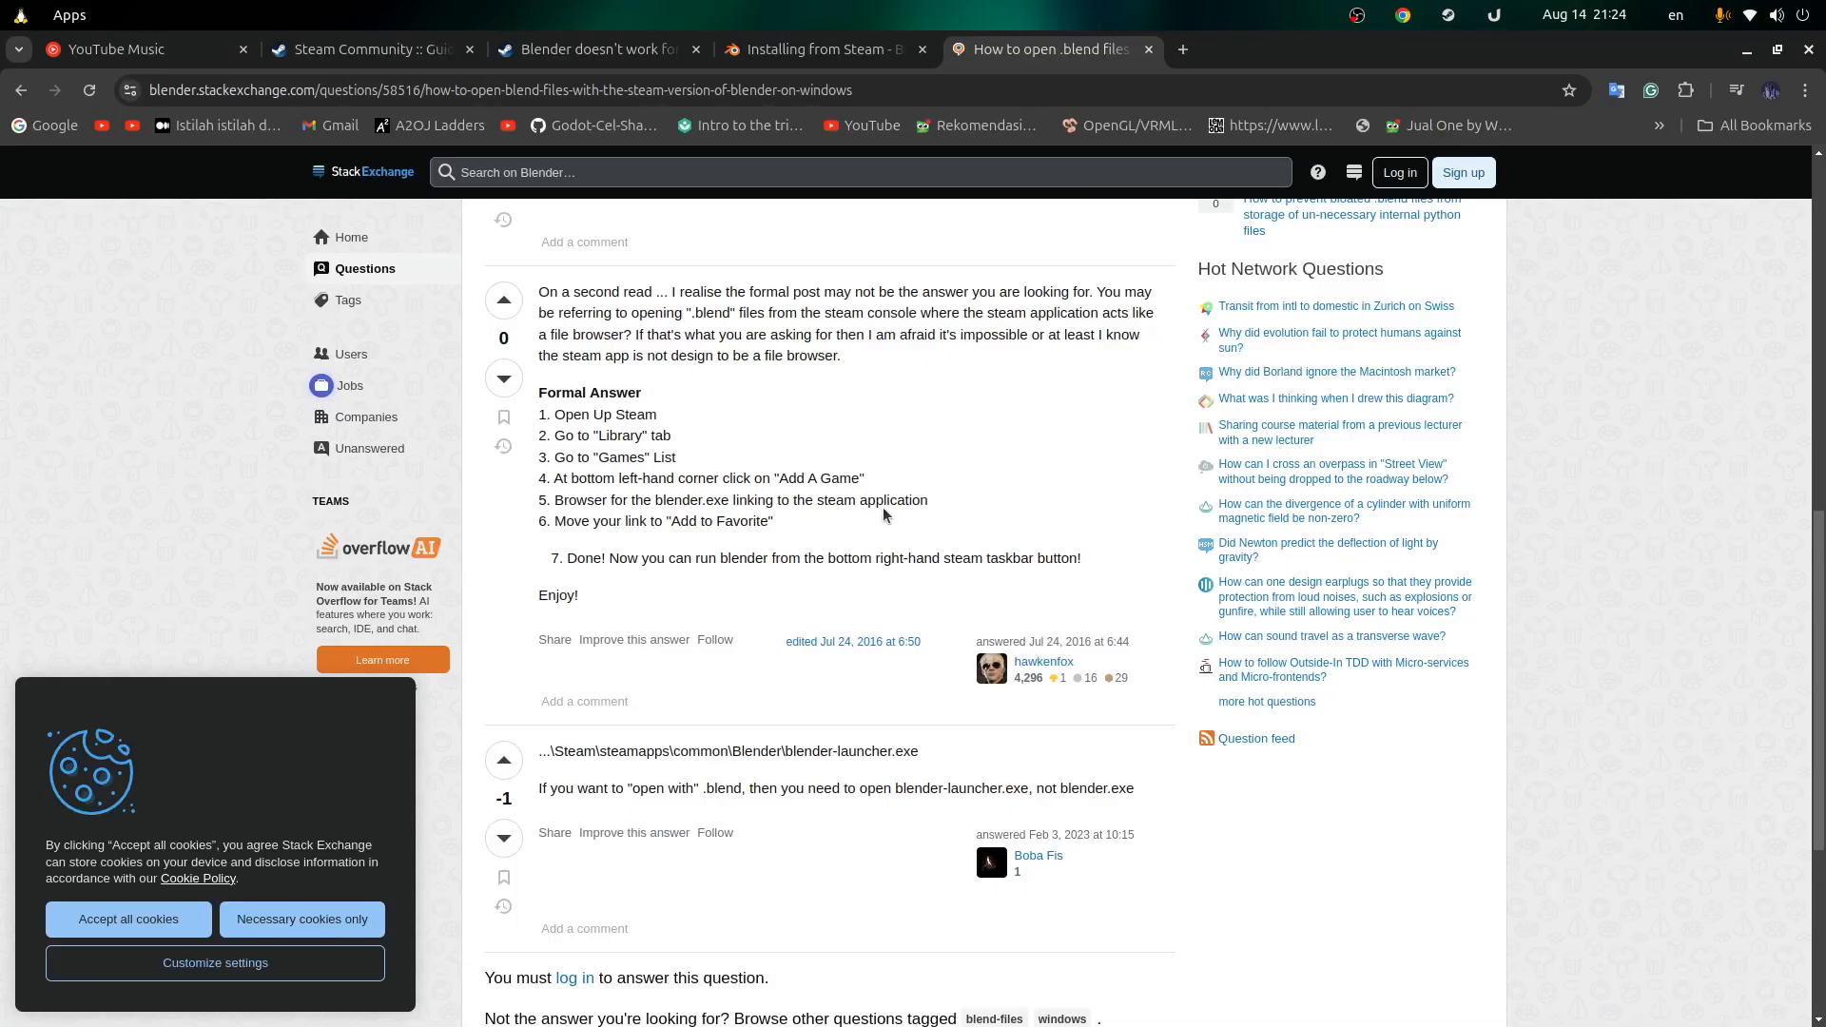
key(alt+Tab)
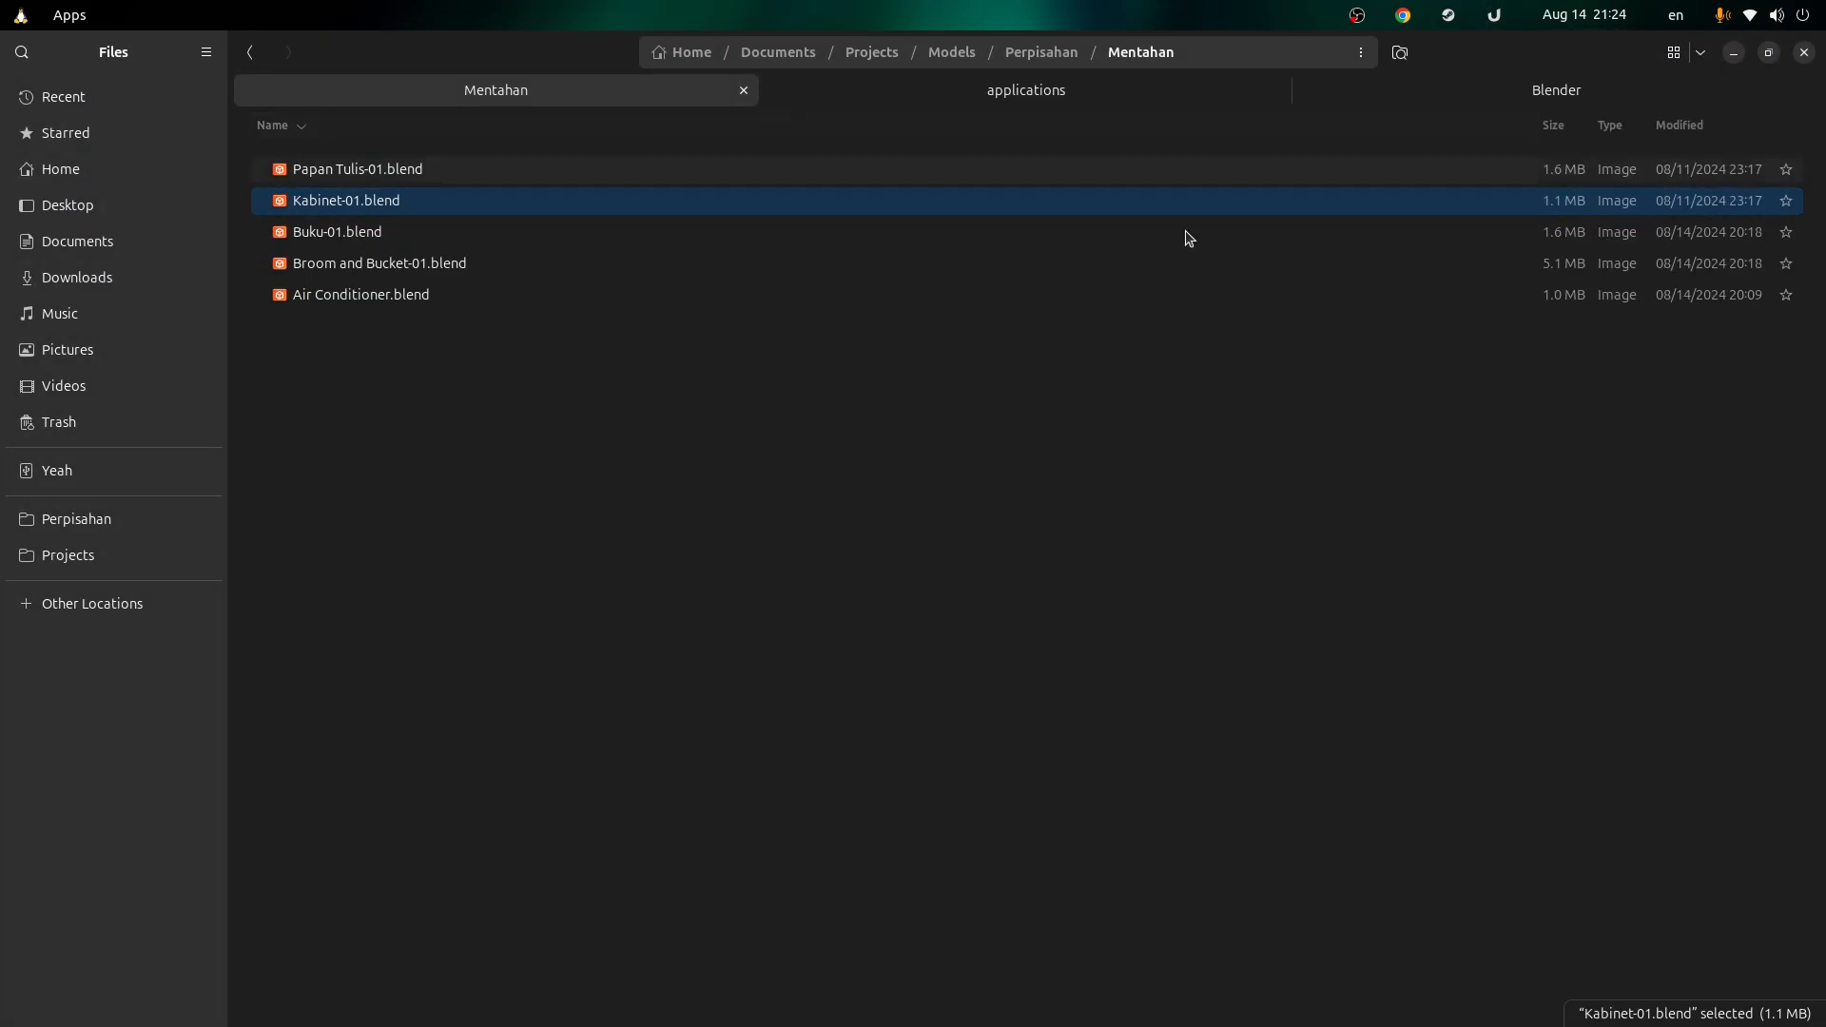
key(alt+Tab)
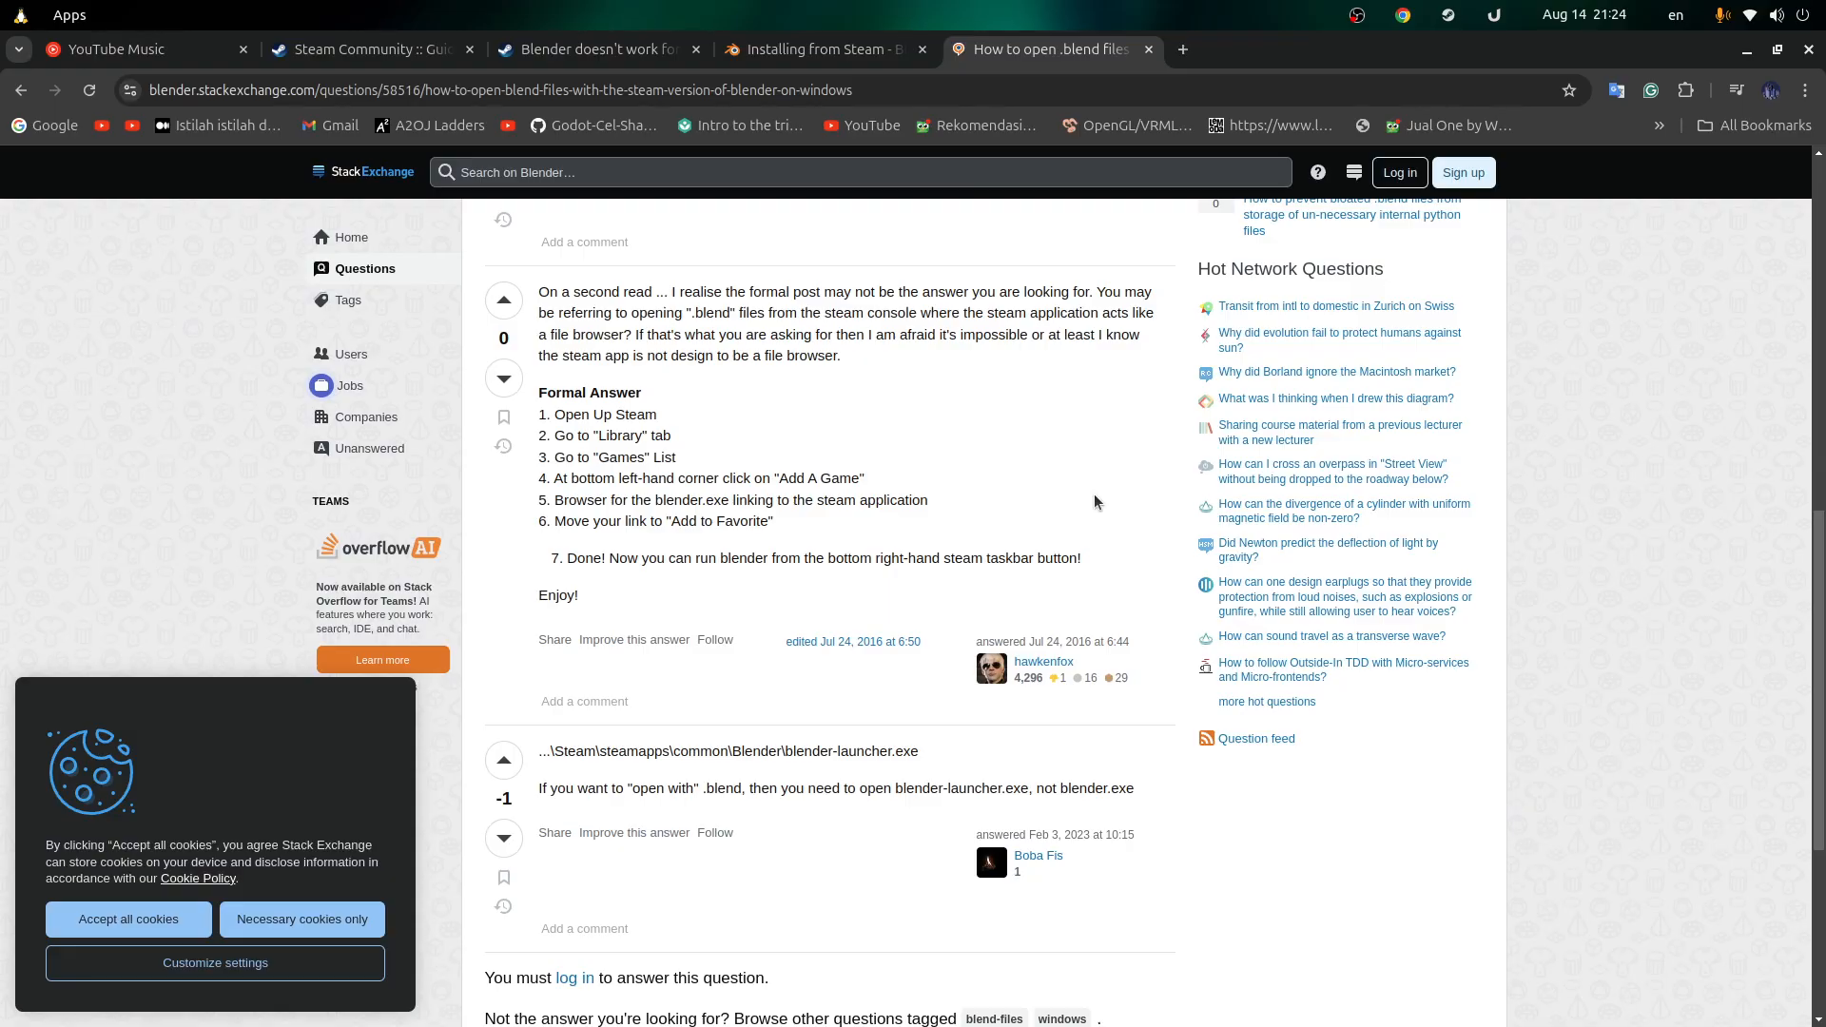
scroll(1103, 487, down, 5)
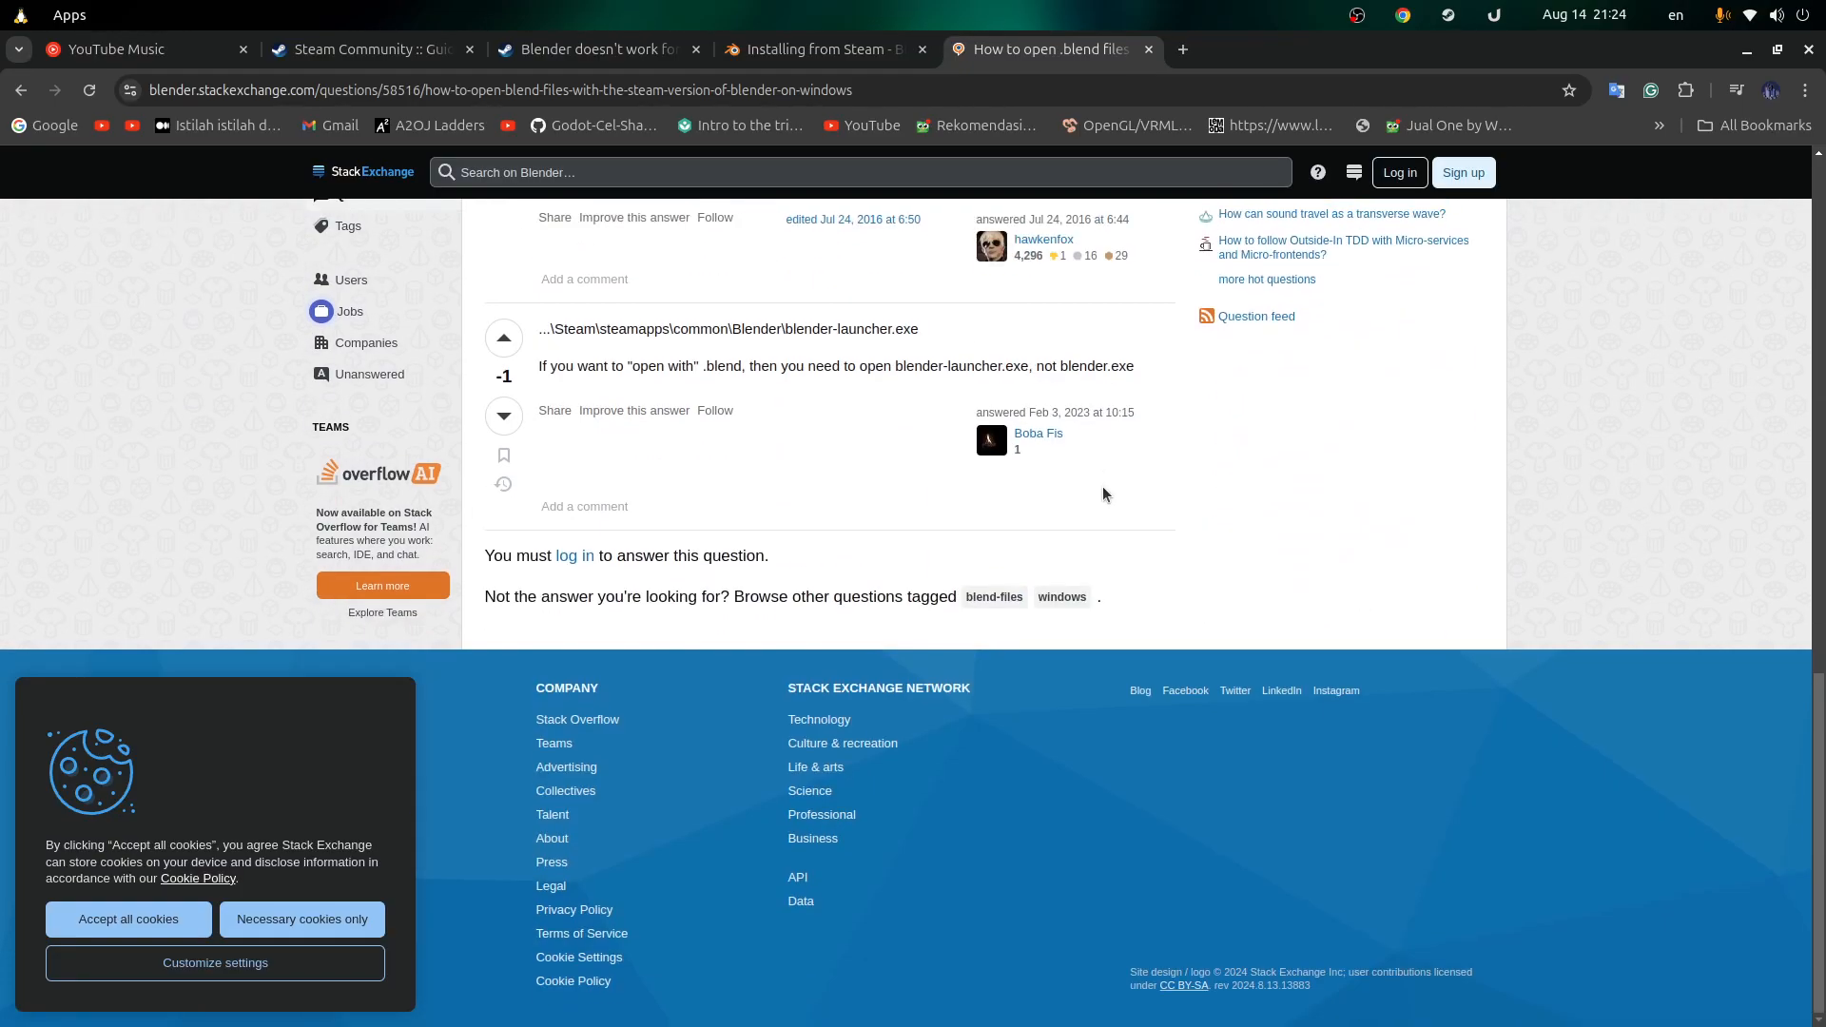
scroll(1103, 487, up, 10)
key(alt+Tab)
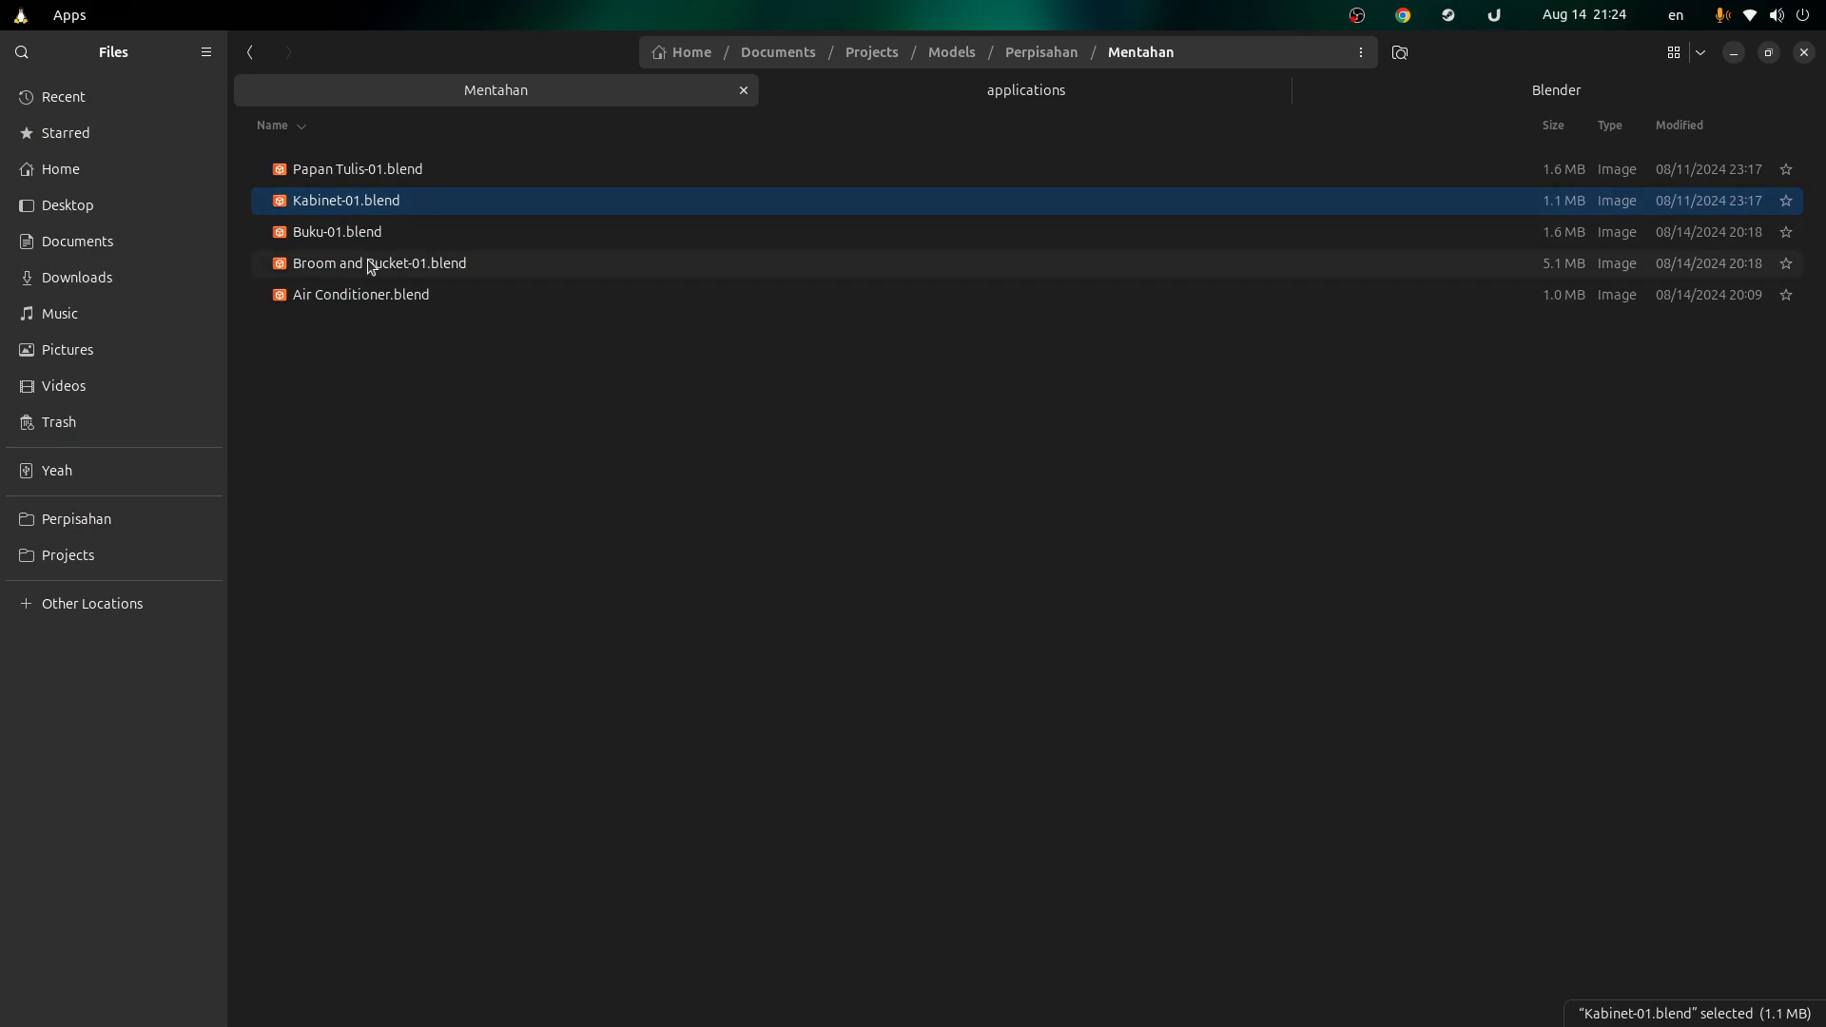
Step: Open and dismiss Kabinet-01.blend's context menu twice, then select Papan Tulis-01.blend
right_click(363, 211)
click(357, 206)
right_click(386, 193)
click(367, 171)
click(819, 180)
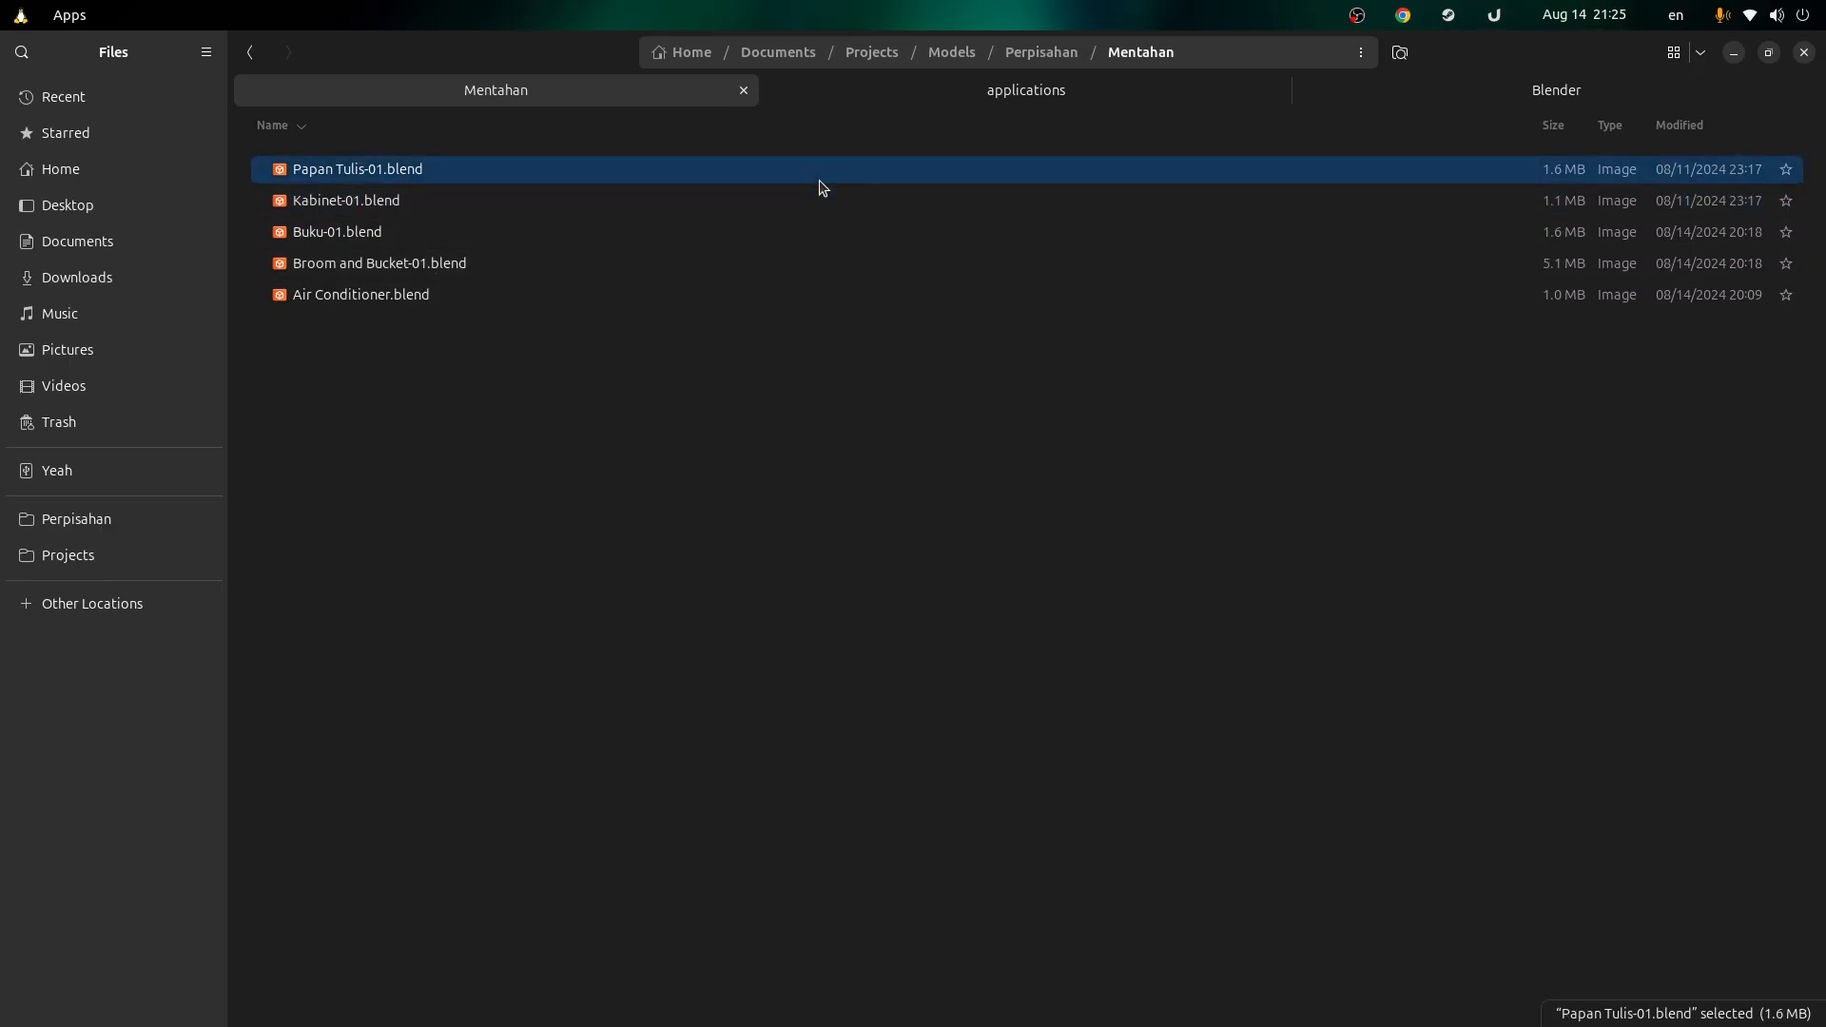
Step: Switch from the applications folder to Steam's Blender installation folder
click(985, 105)
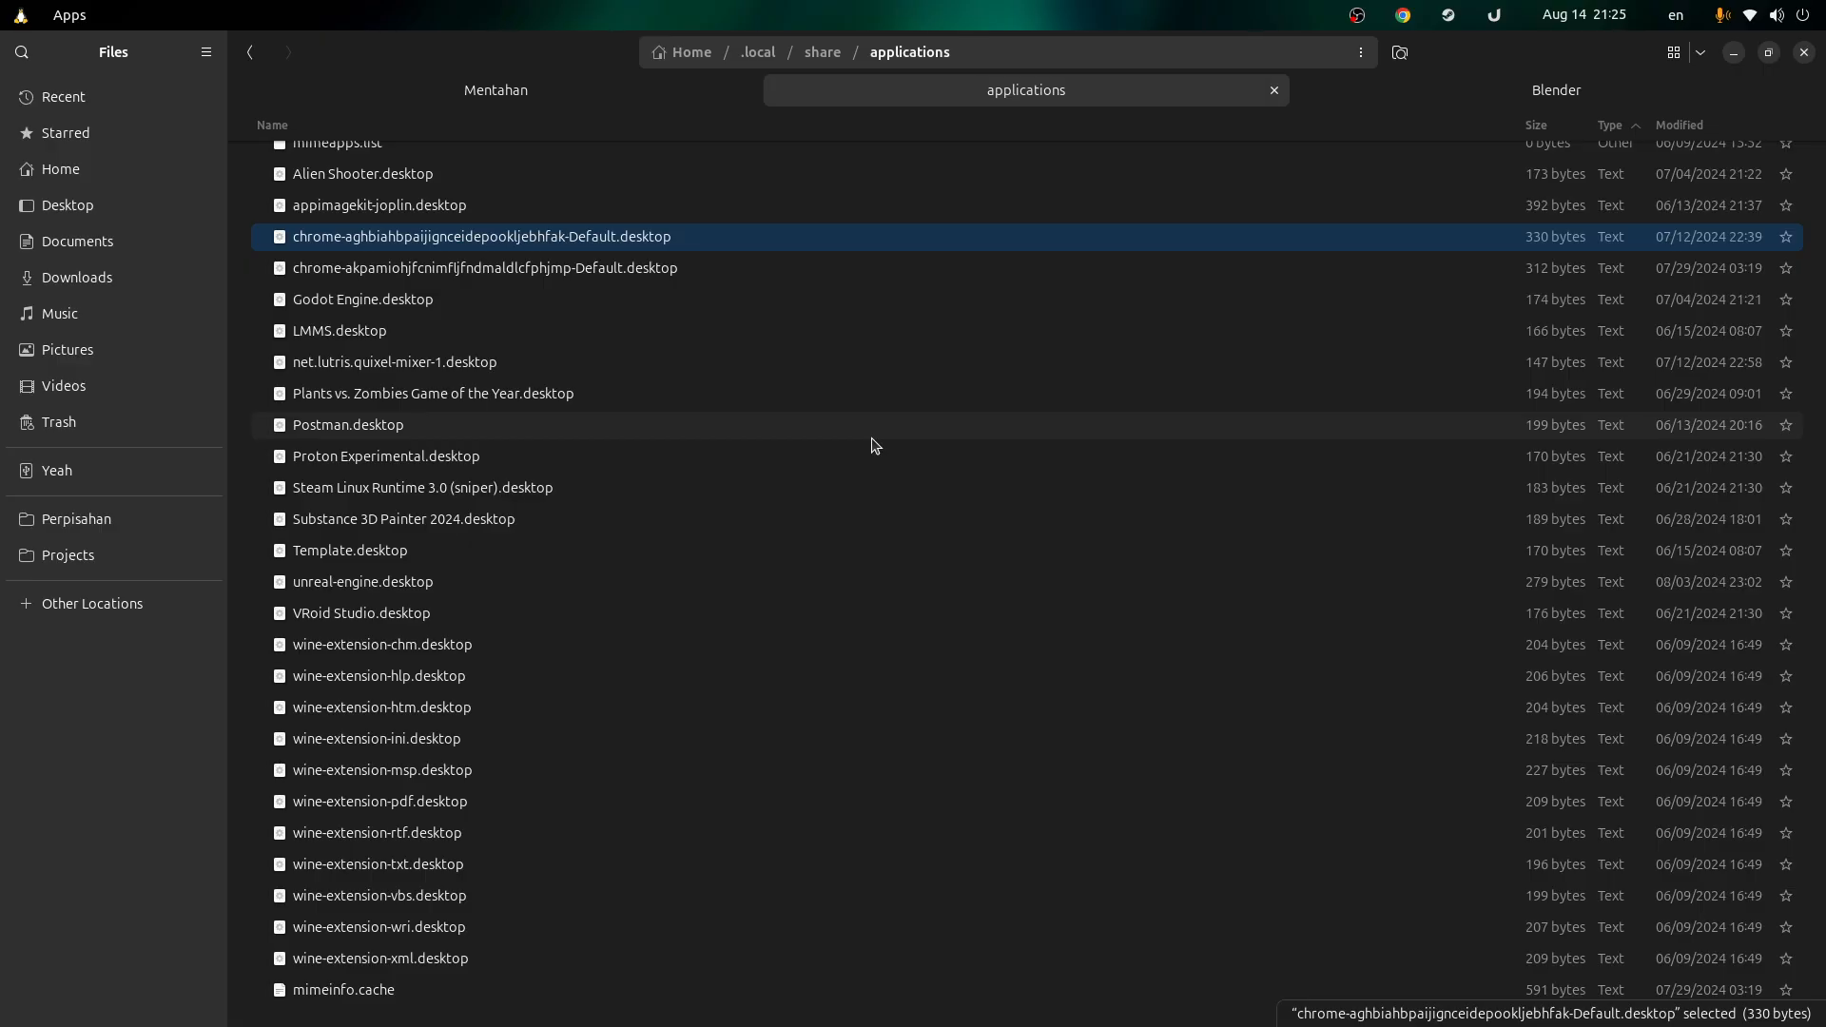
scroll(864, 367, up, 1)
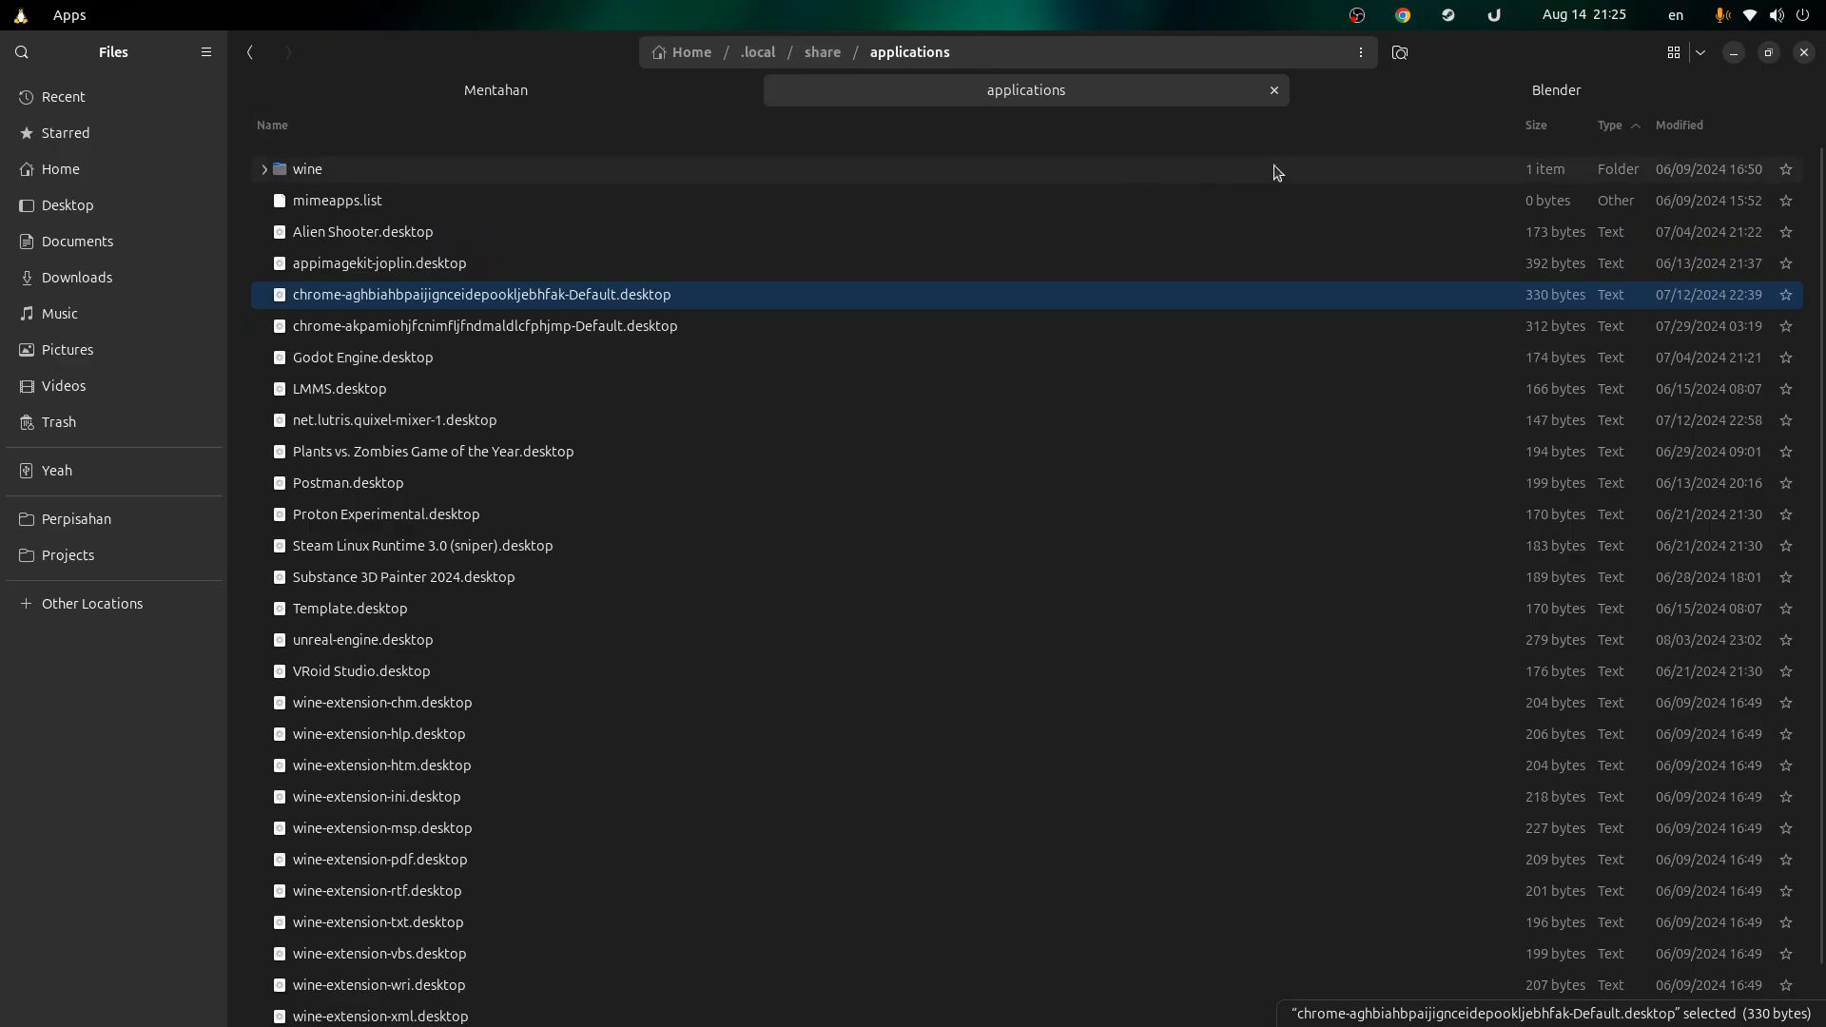
click(1489, 90)
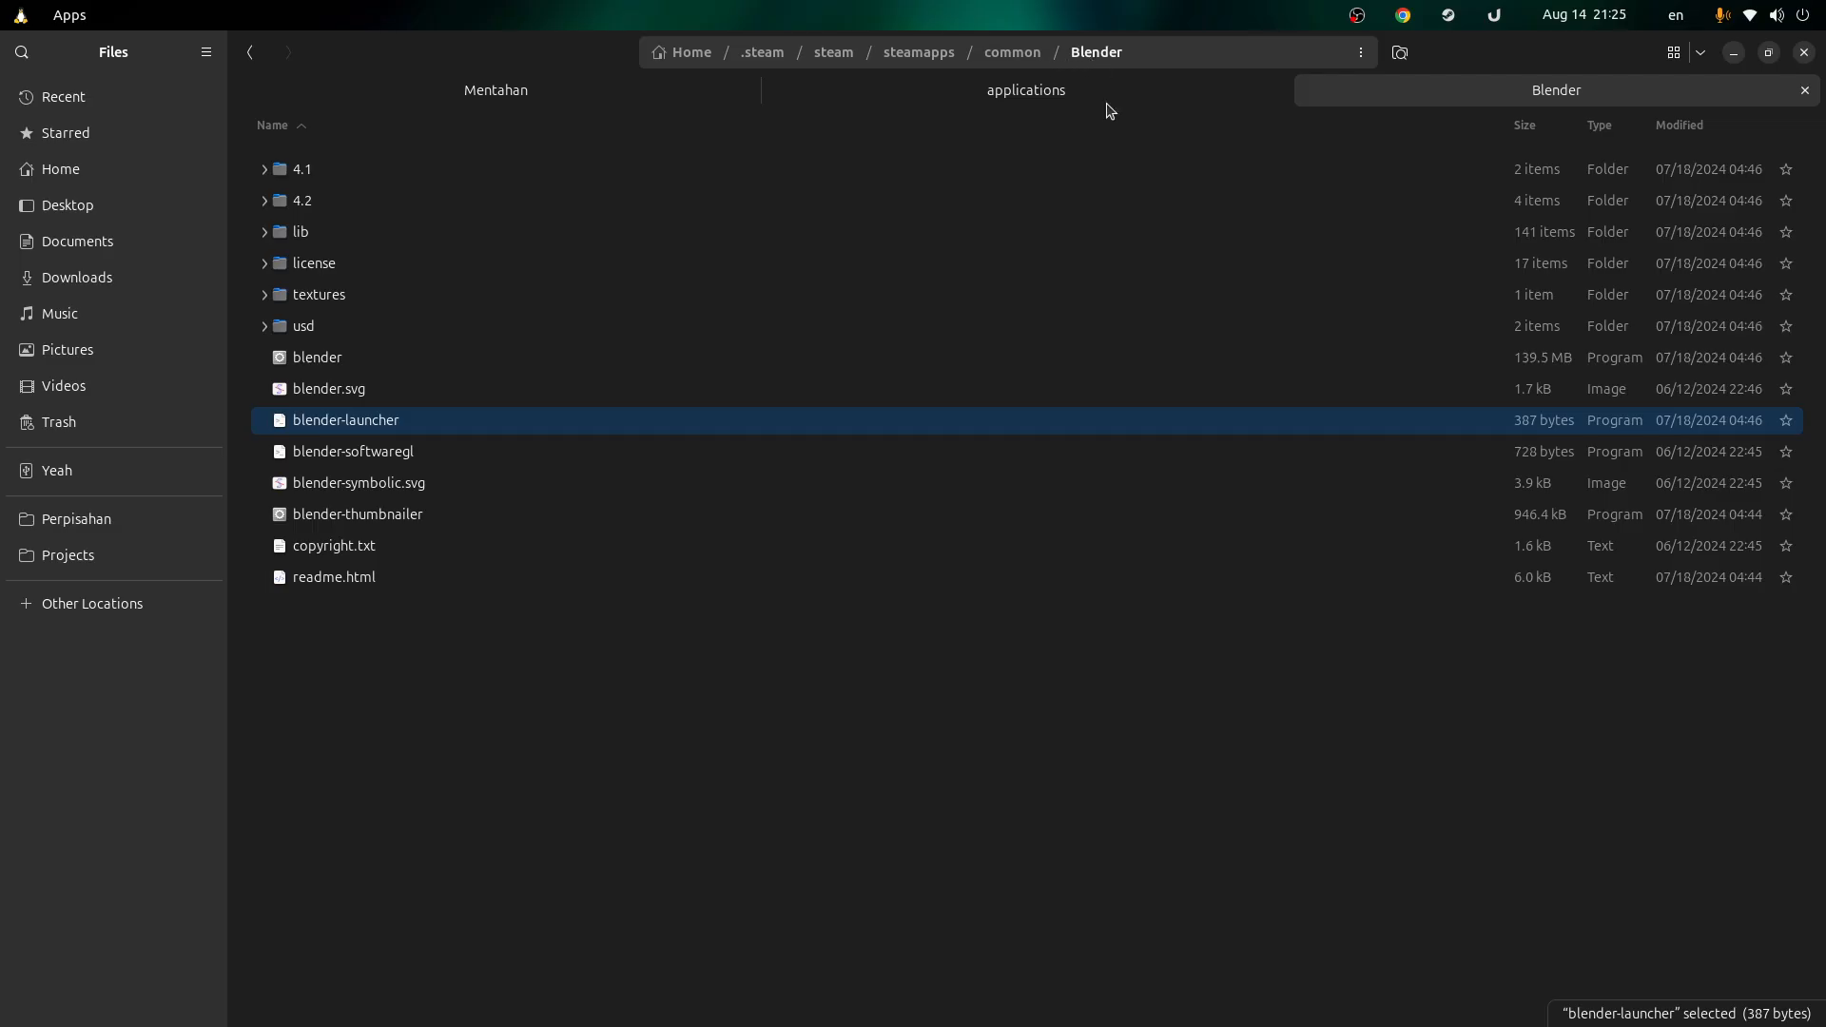
Step: Check Papan Tulis-01.blend's Open With list in Mentahan for Blender, then cancel it
click(558, 642)
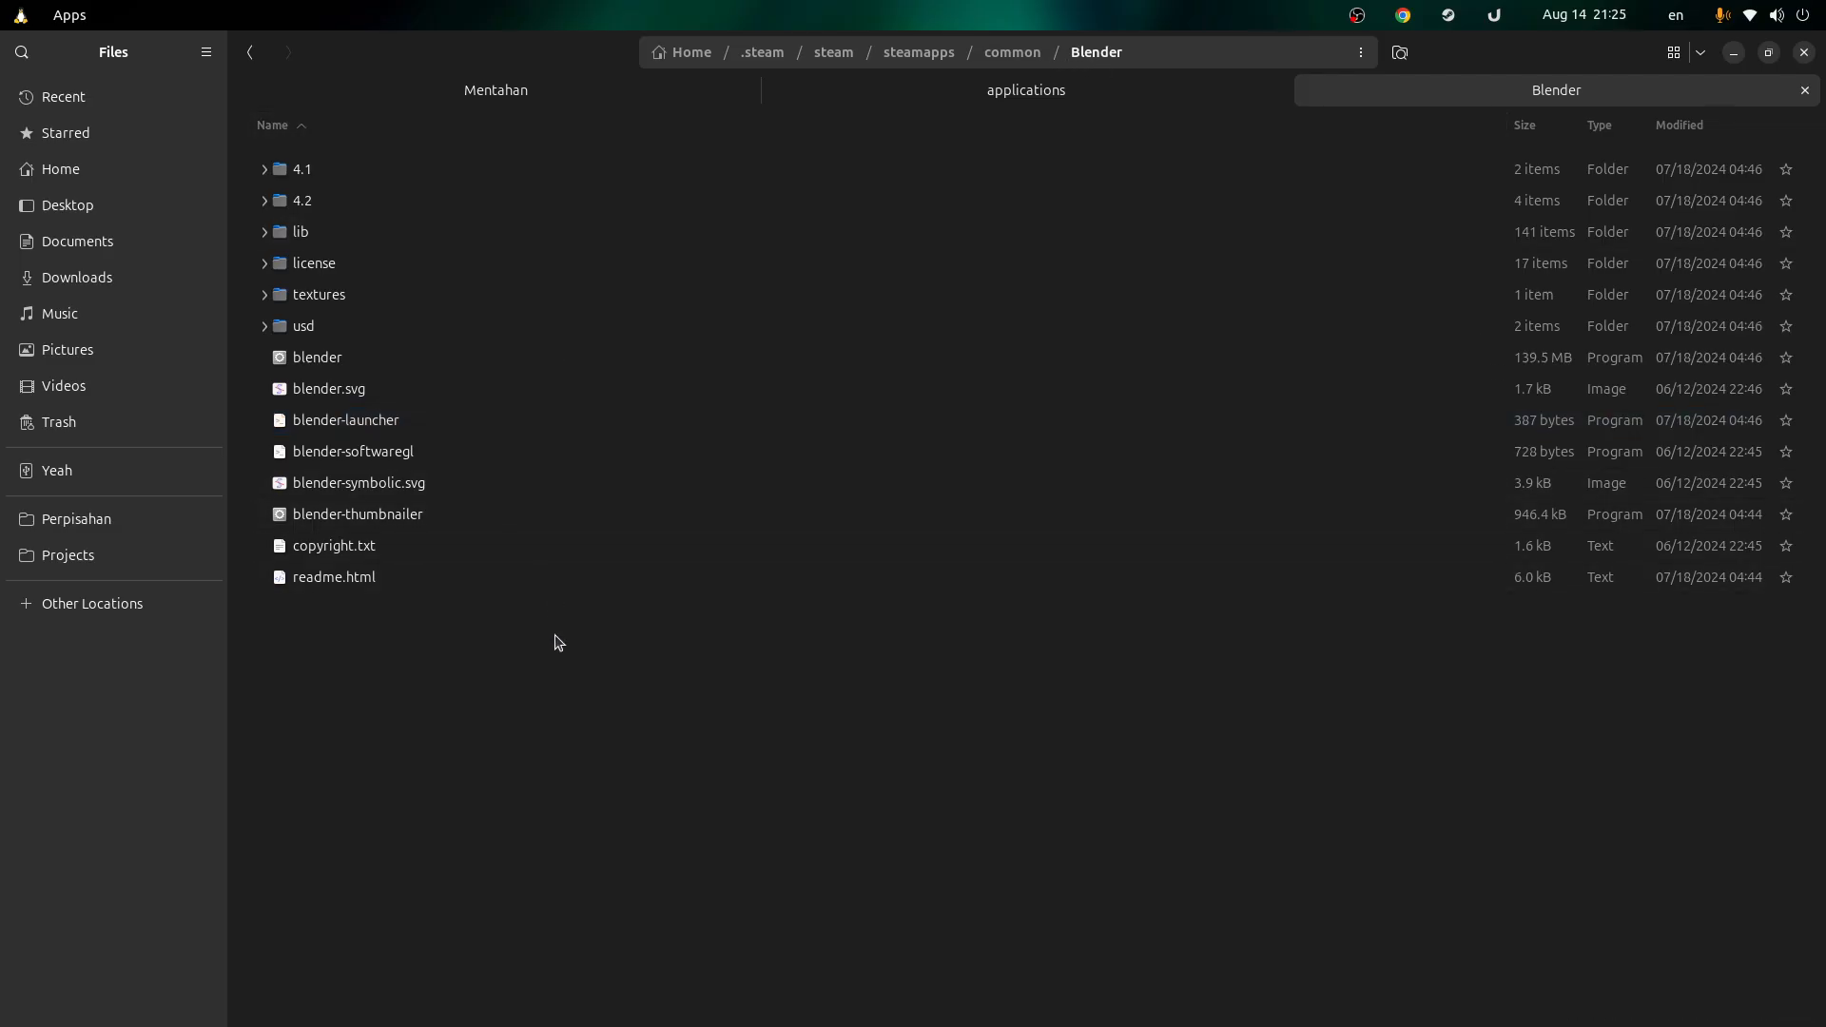
click(635, 89)
right_click(495, 179)
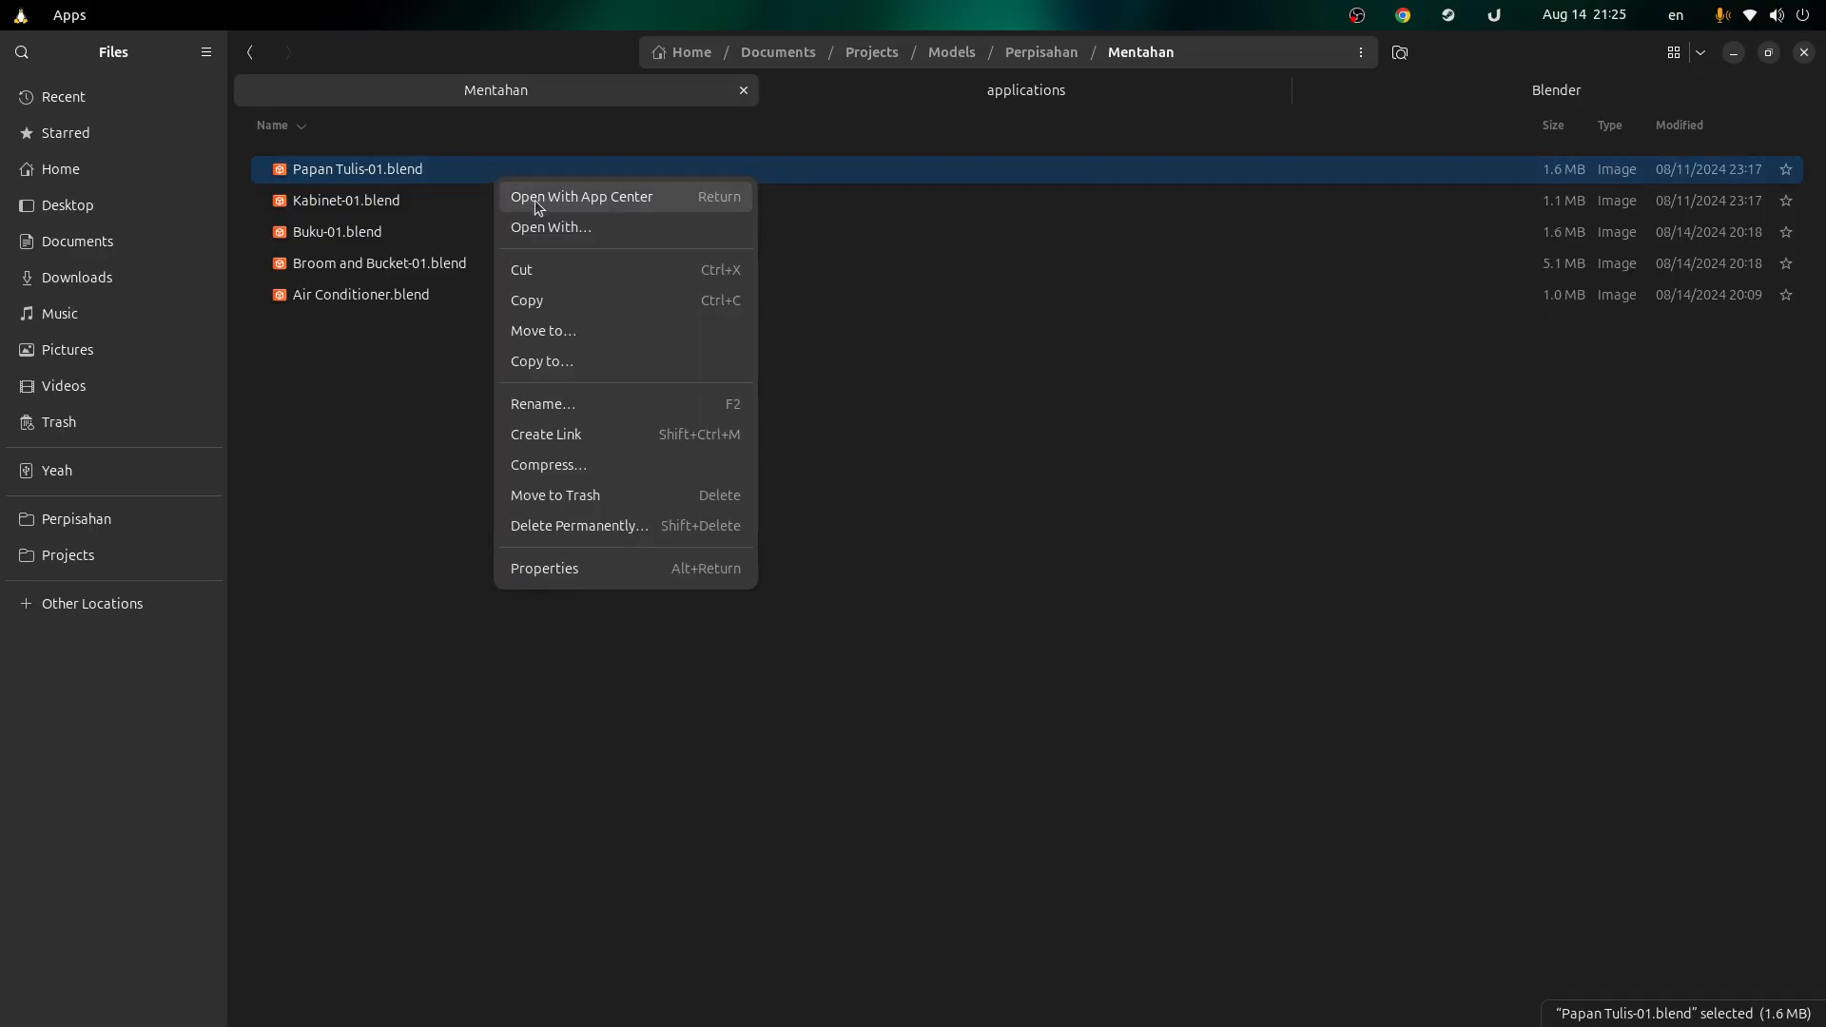
click(549, 232)
scroll(831, 528, down, 15)
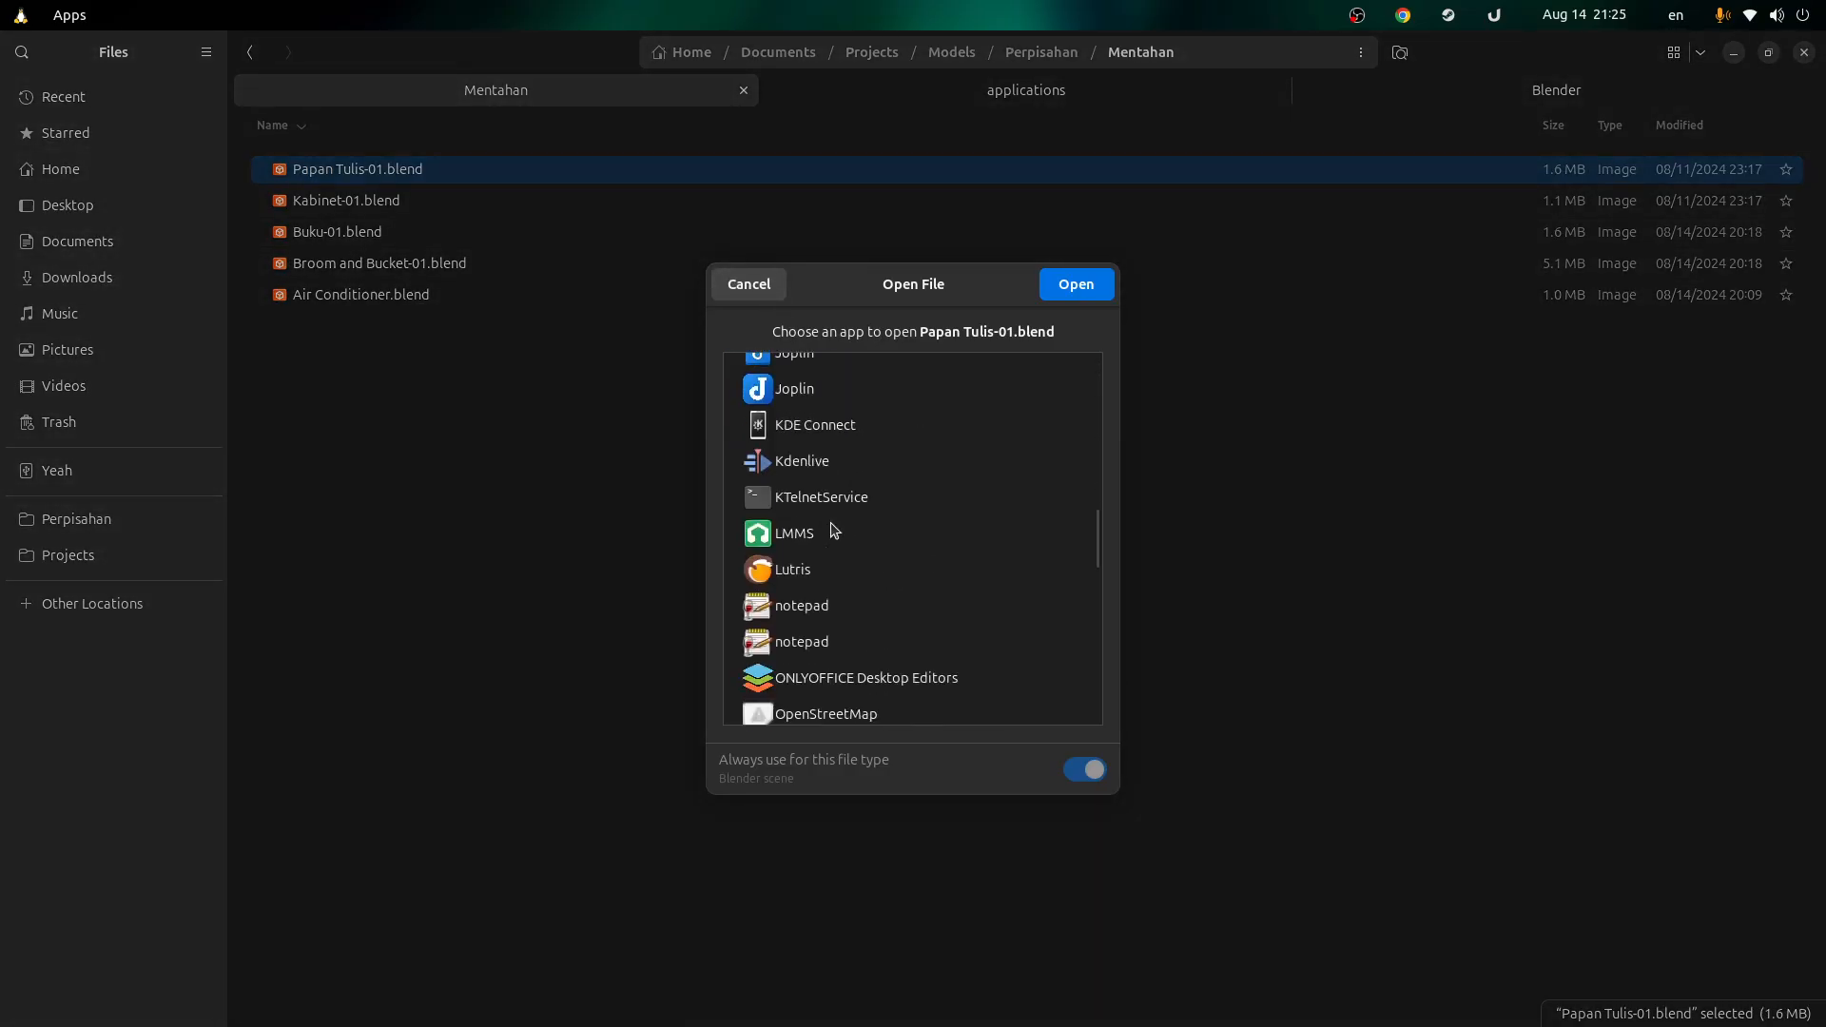
scroll(831, 518, up, 15)
click(765, 287)
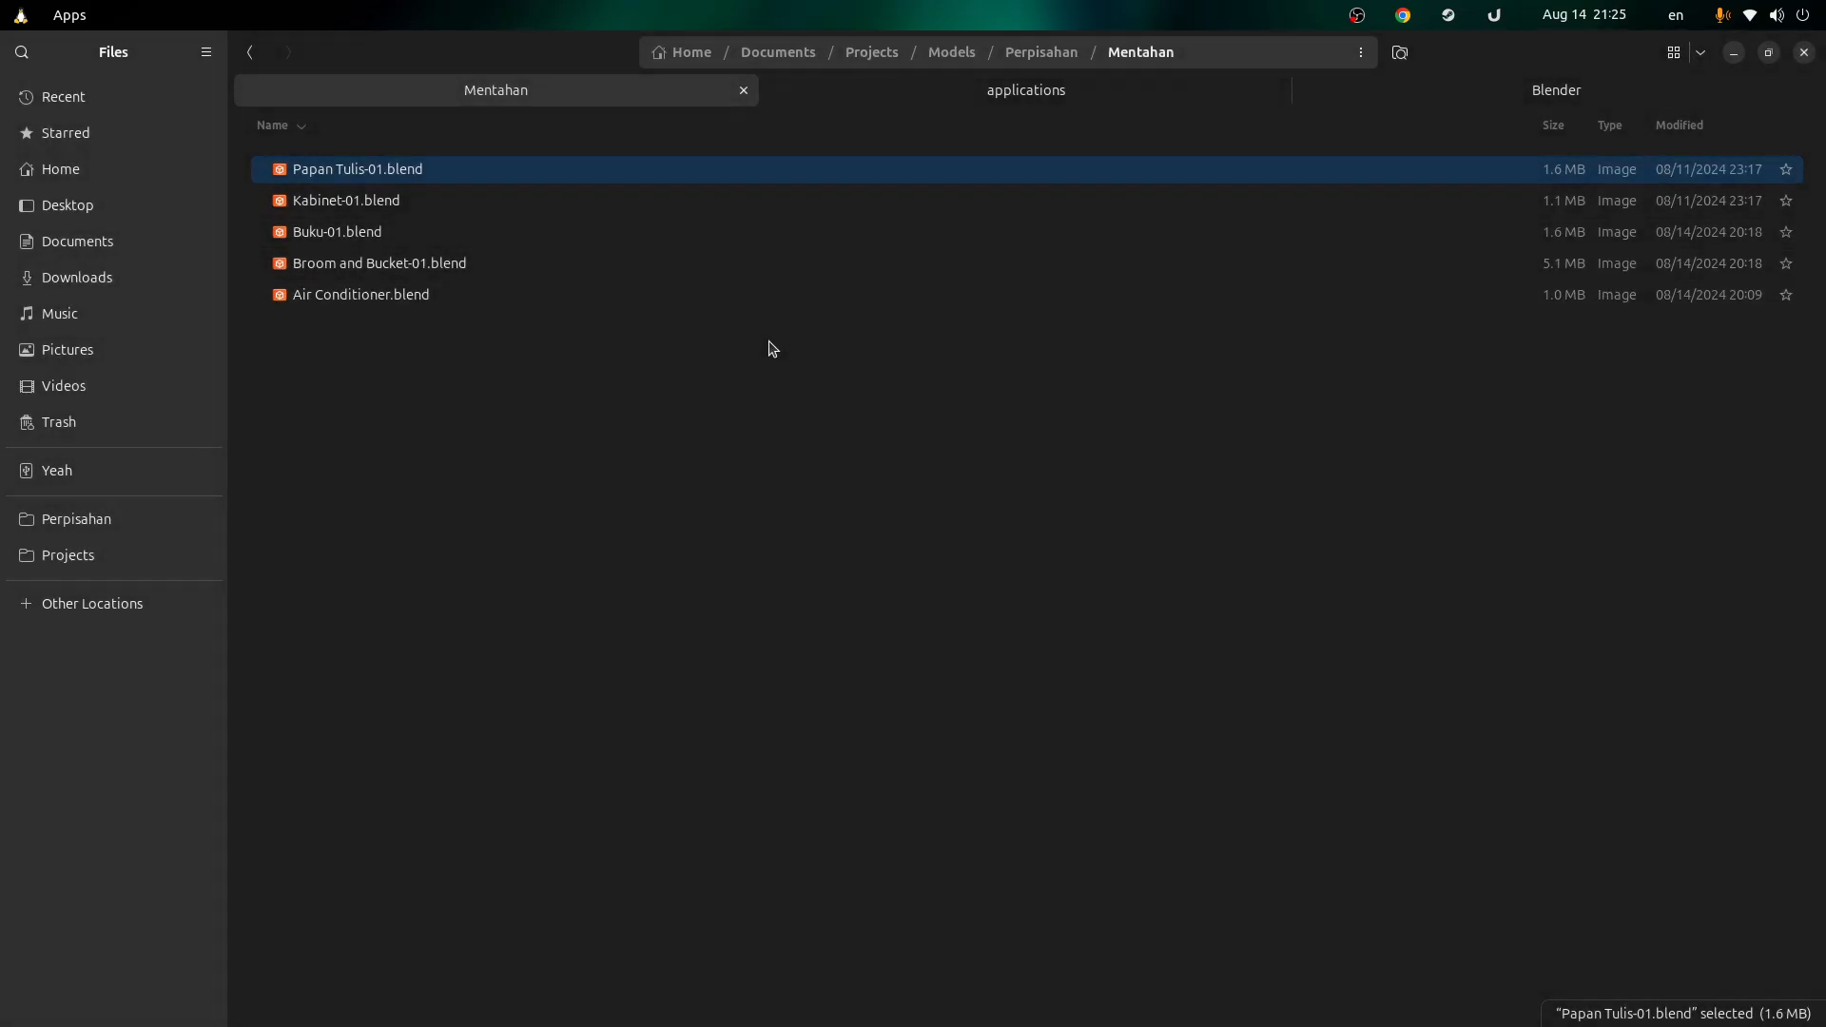
Step: Search the Activities overview for 'blender', then return to the Mentahan folder in Files
key(super)
text(blender)
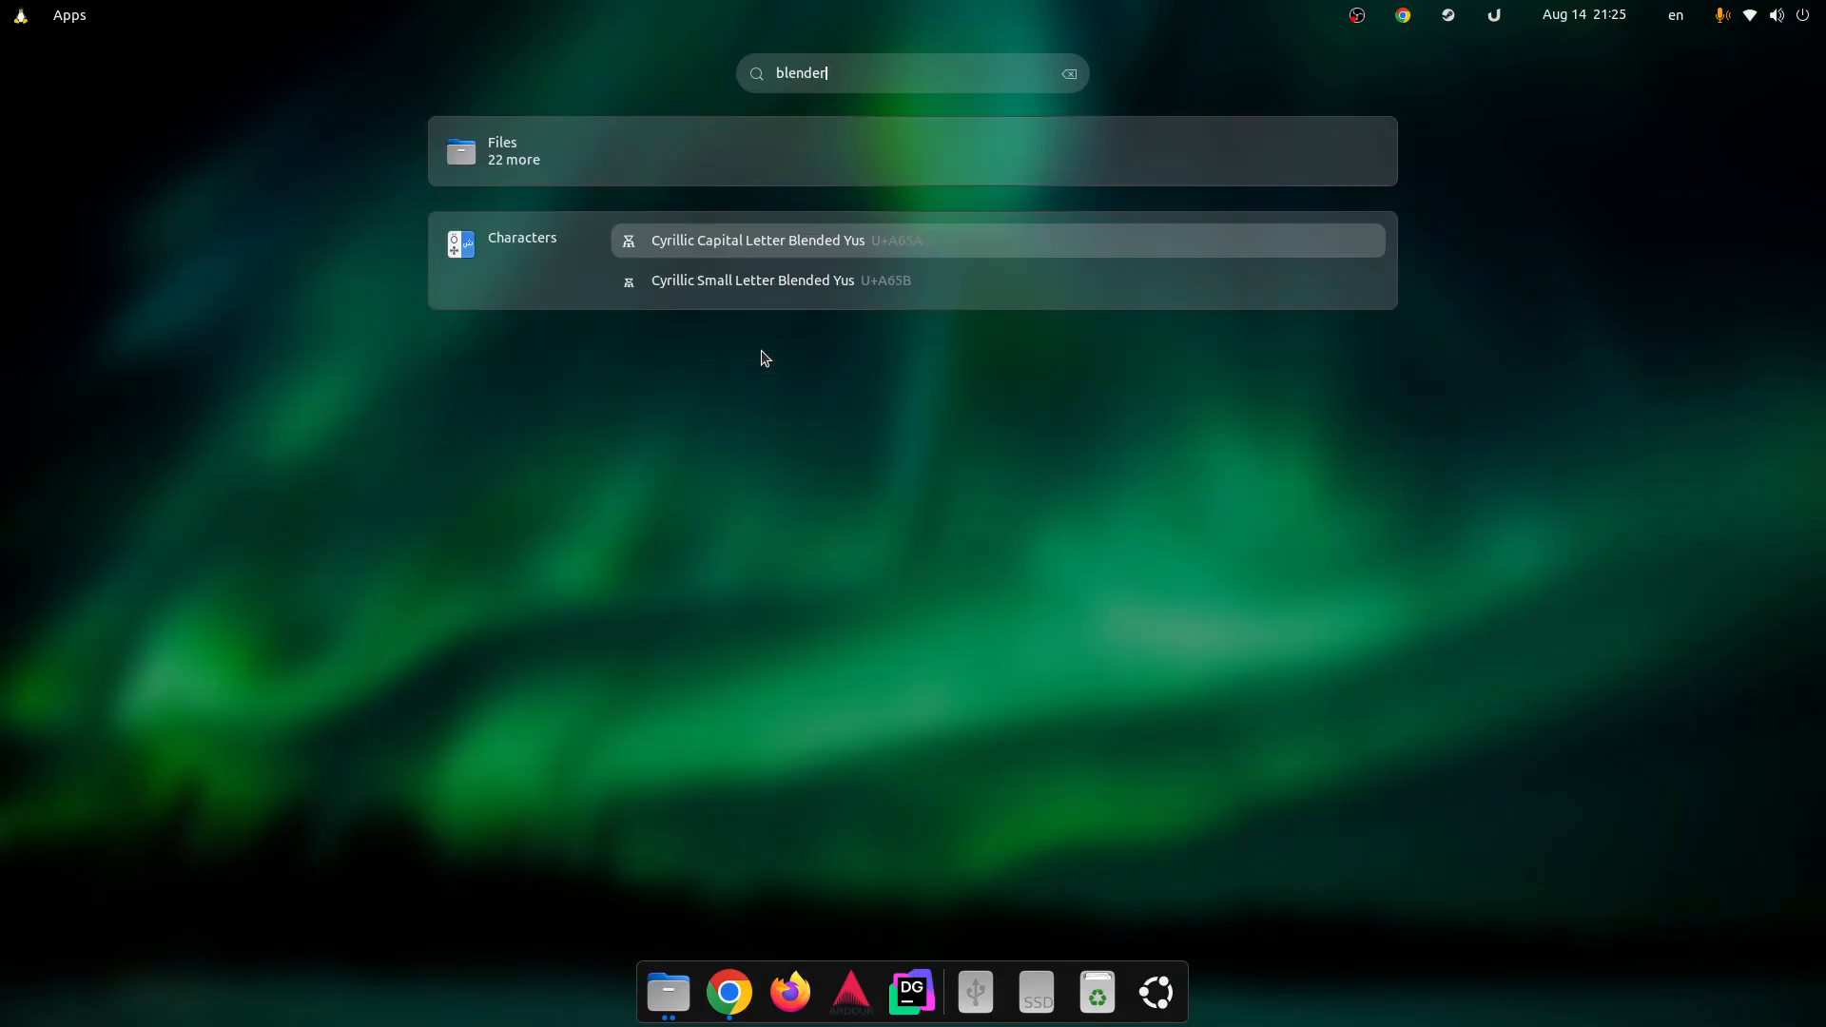
key(Escape)
click(744, 334)
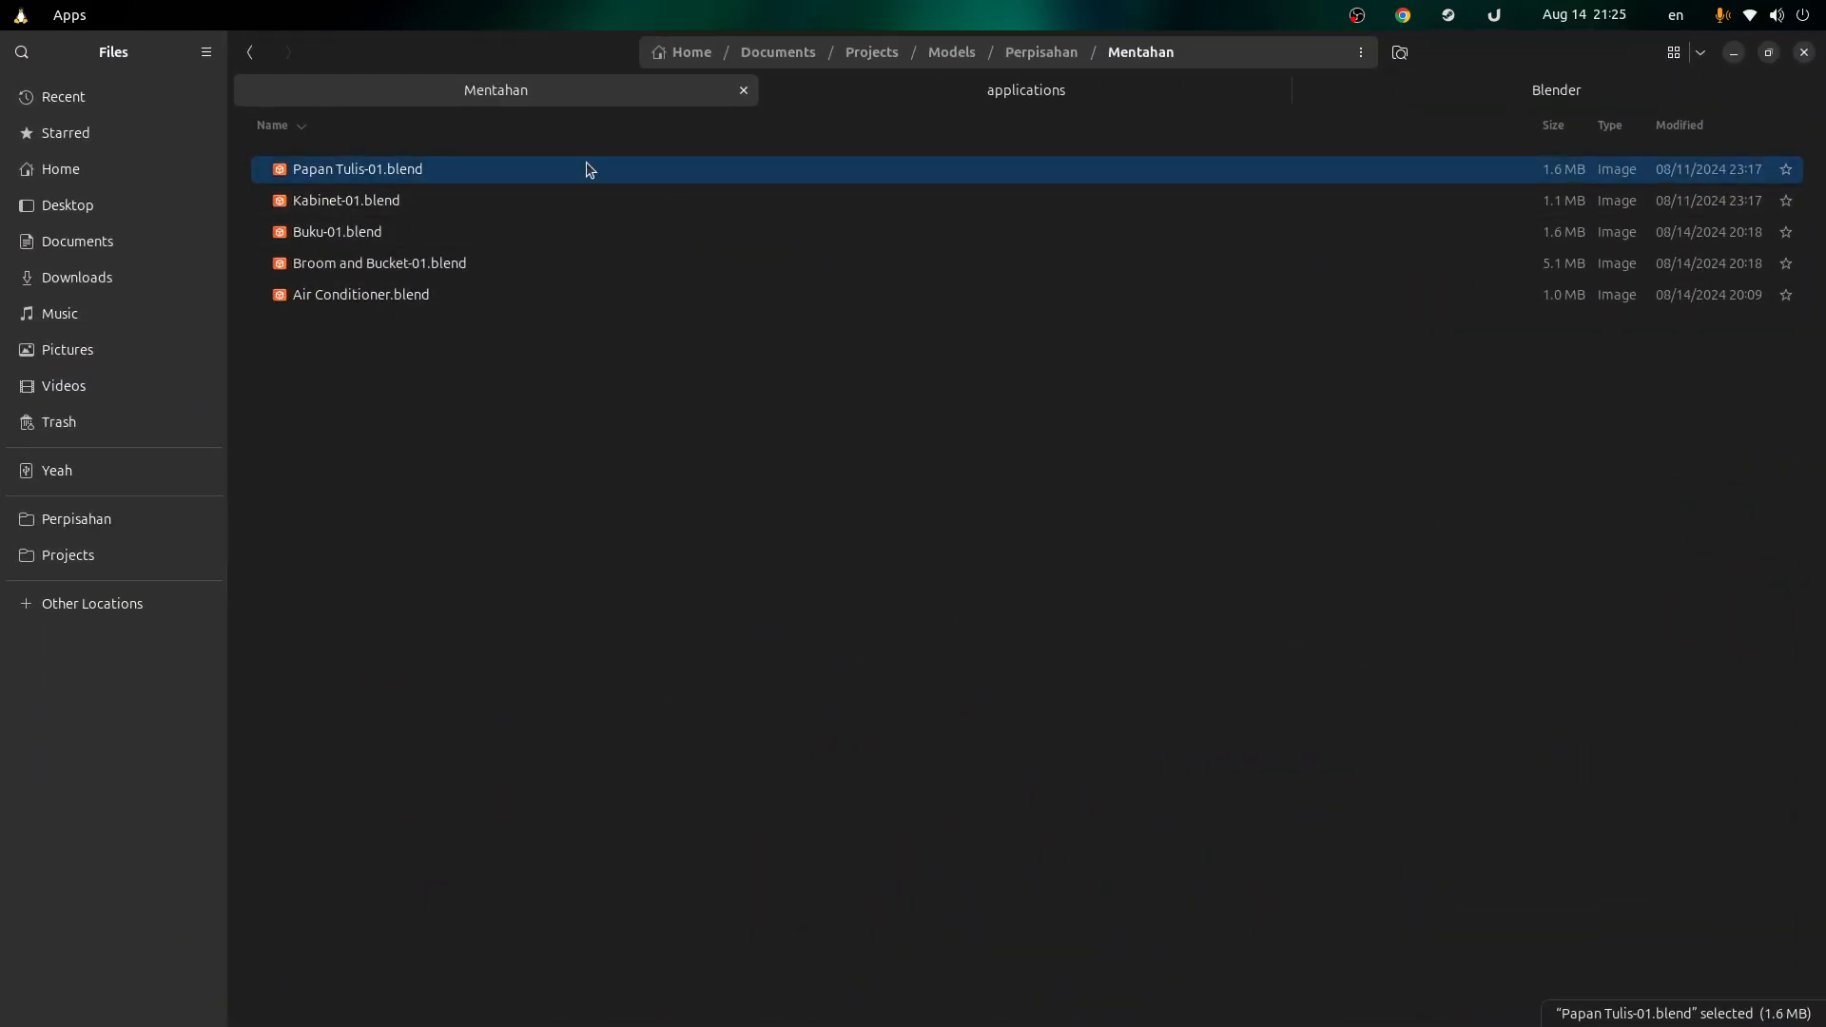
click(952, 100)
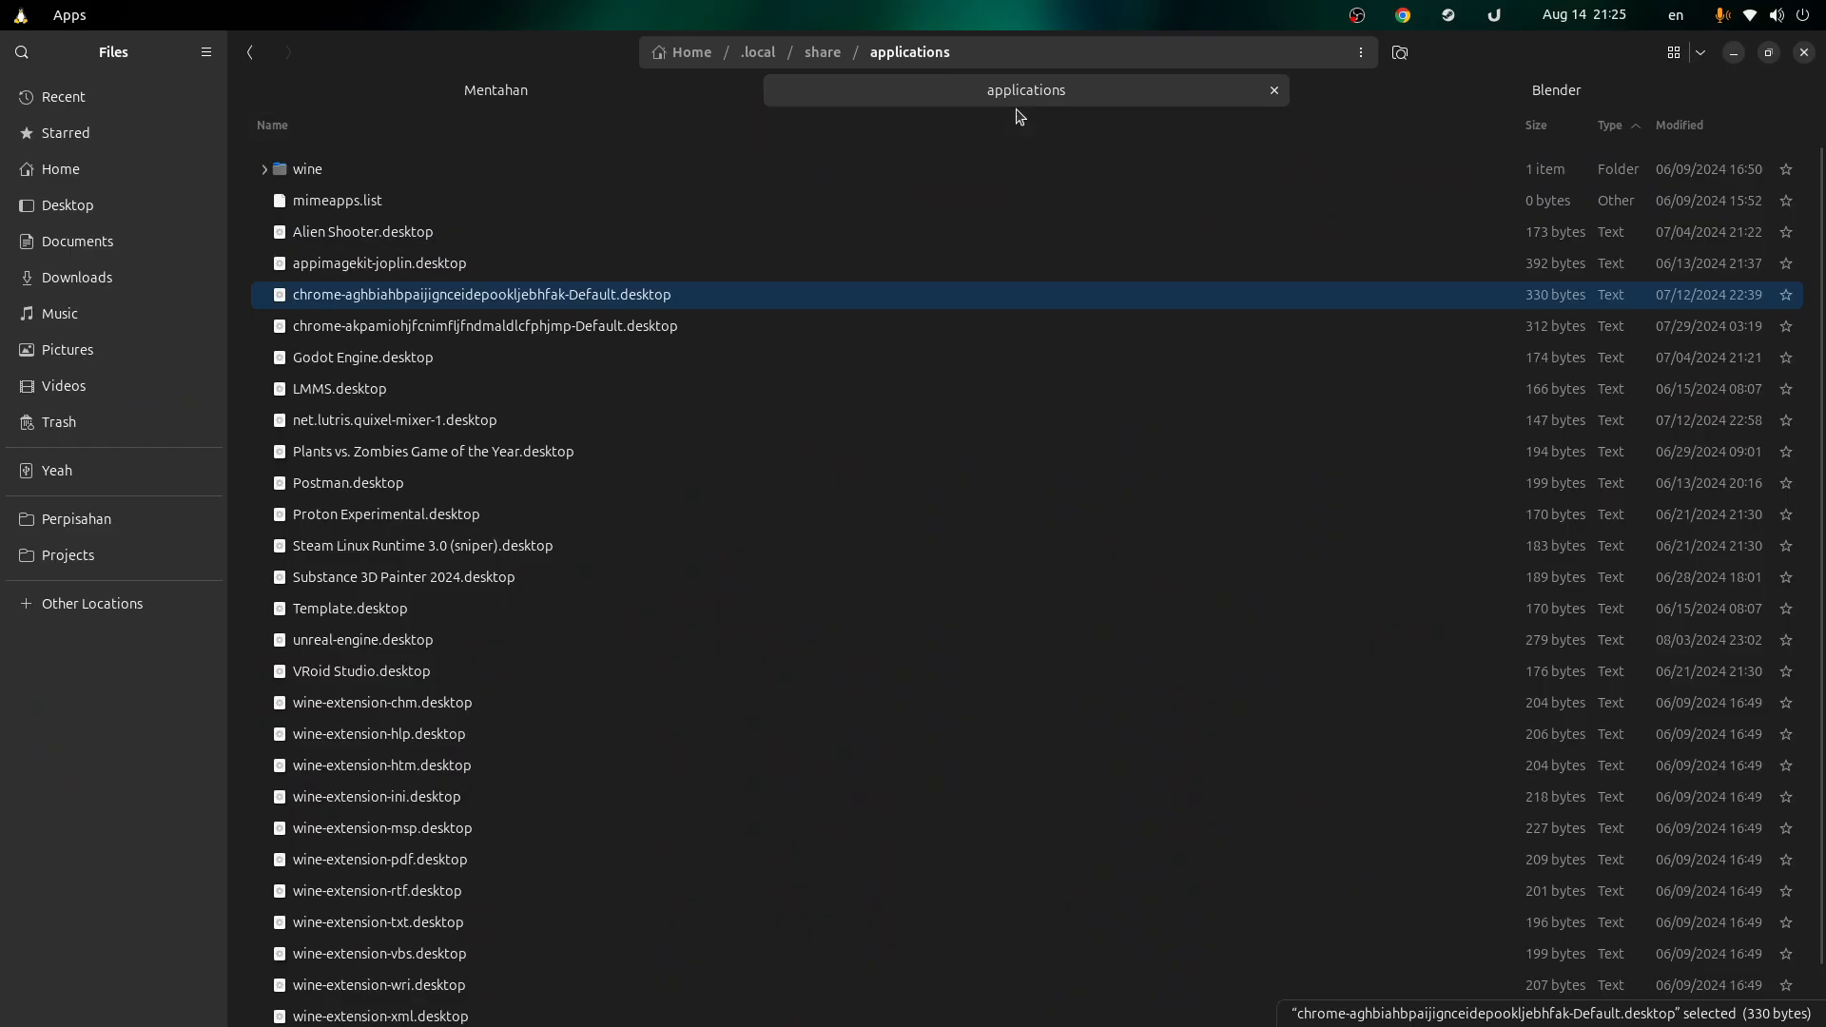
click(639, 96)
Step: Recheck Papan Tulis-01.blend's app chooser and cancel it, leaving the applications folder showing
right_click(398, 175)
click(455, 228)
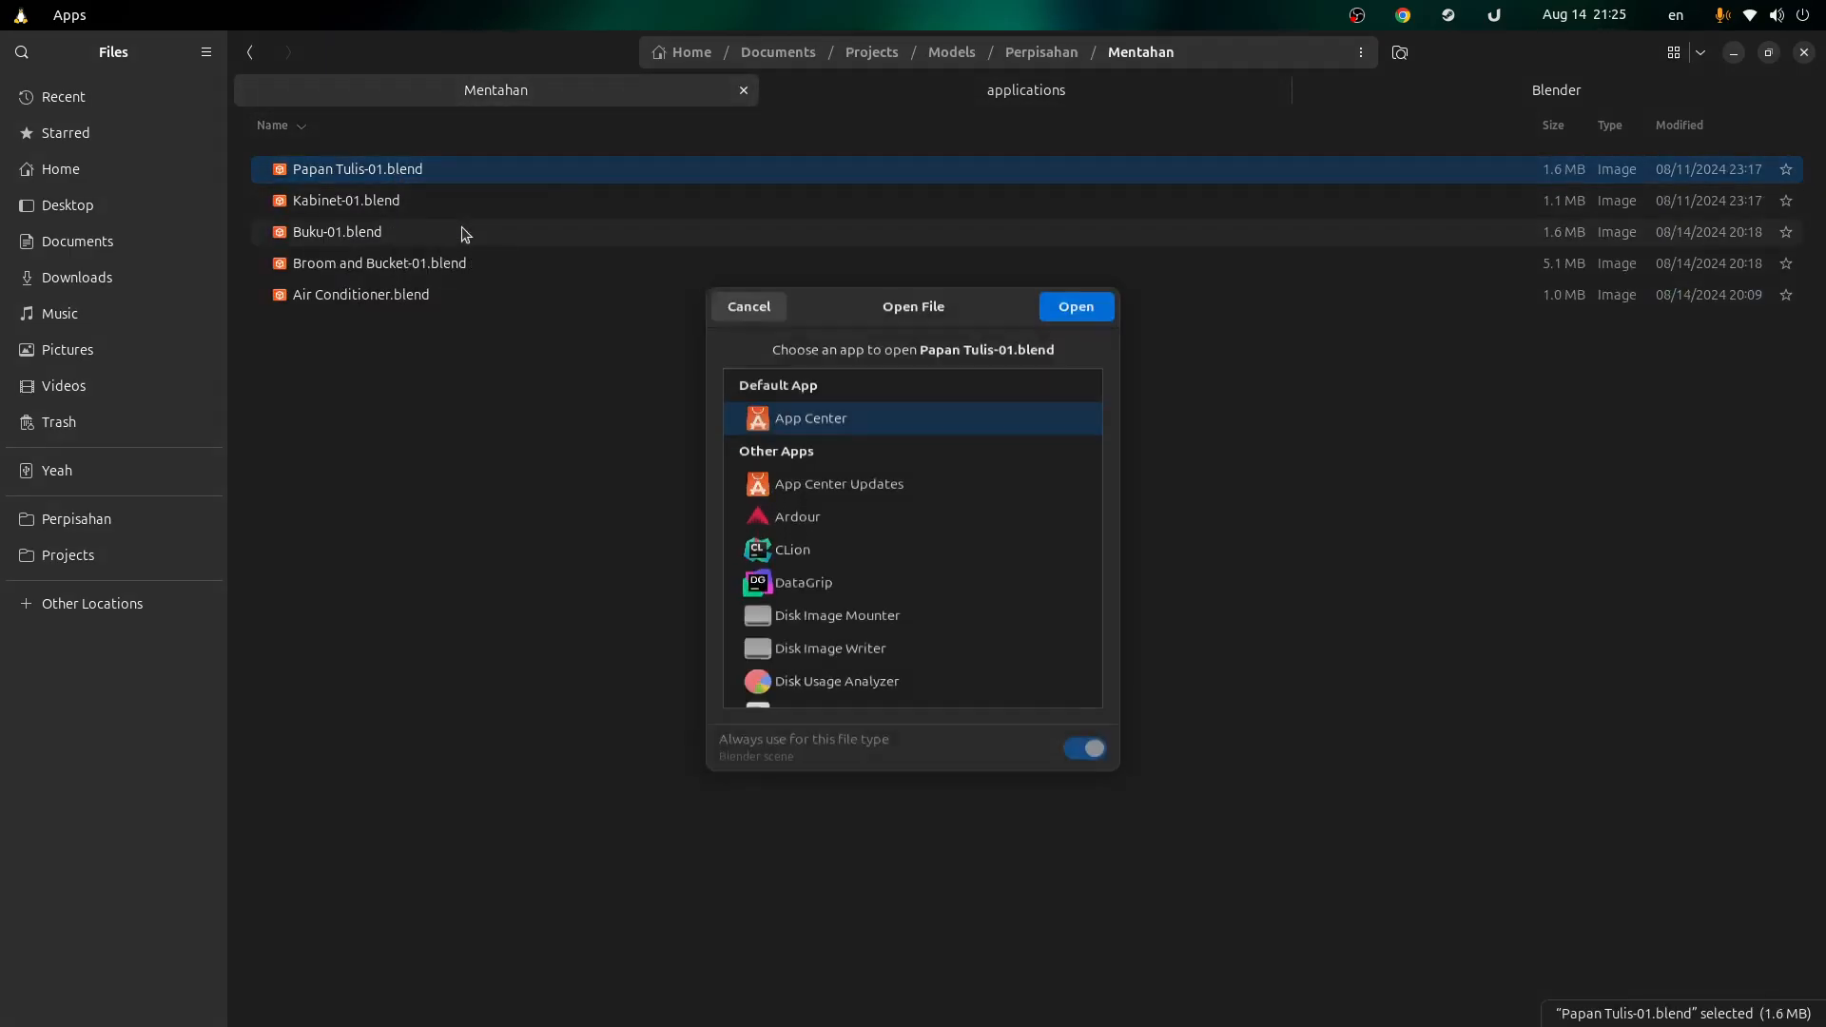
scroll(981, 470, down, 5)
scroll(887, 404, down, 2)
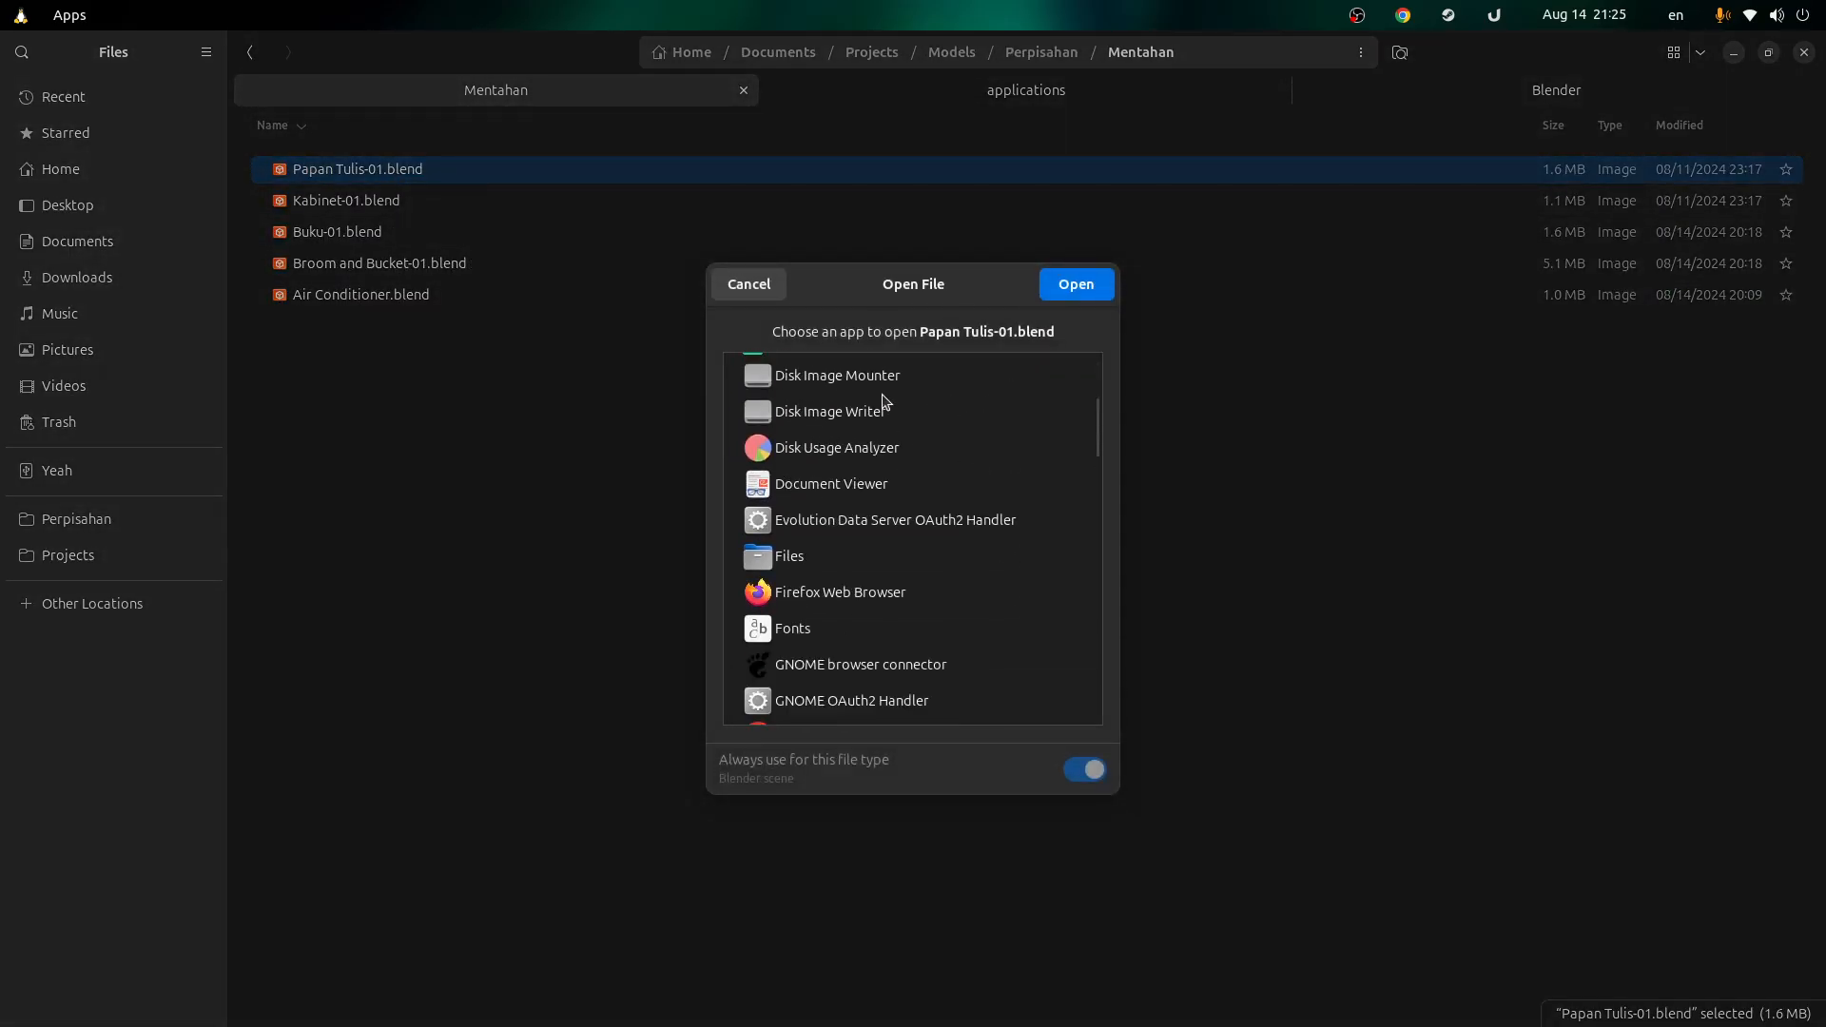
scroll(918, 426, down, 3)
scroll(924, 432, up, 5)
scroll(924, 432, up, 2)
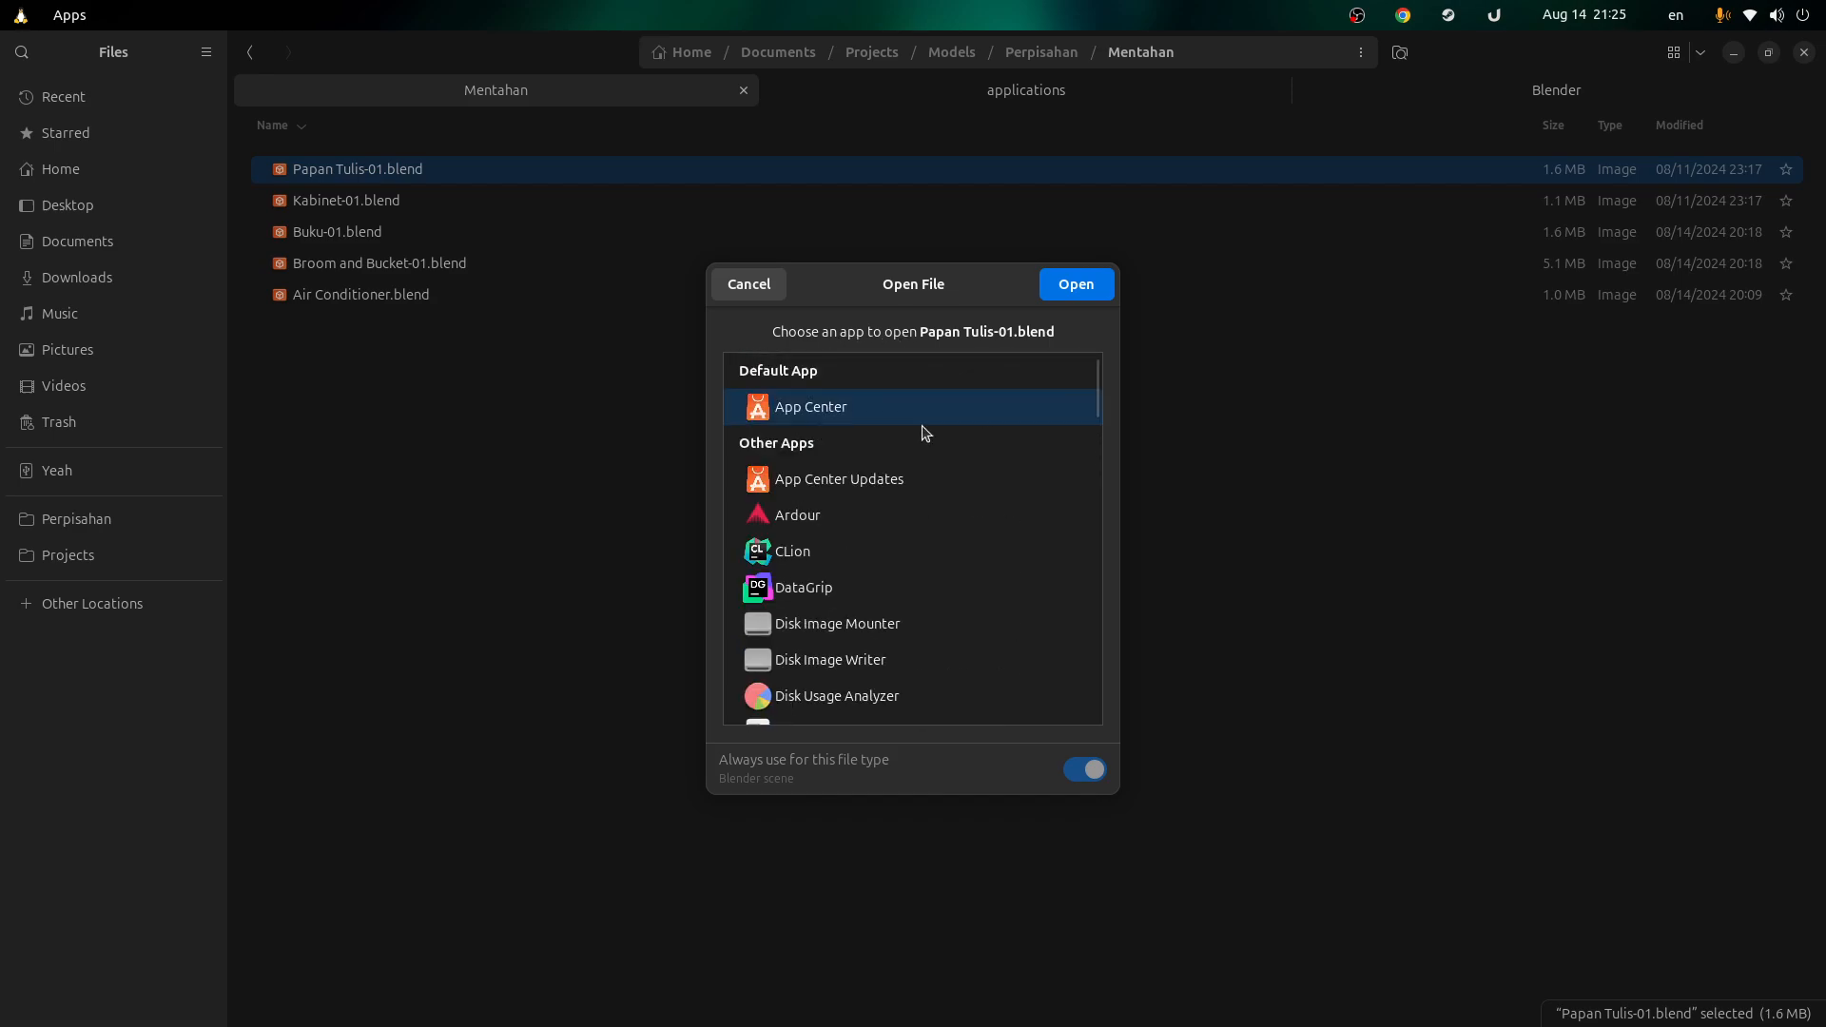
click(754, 285)
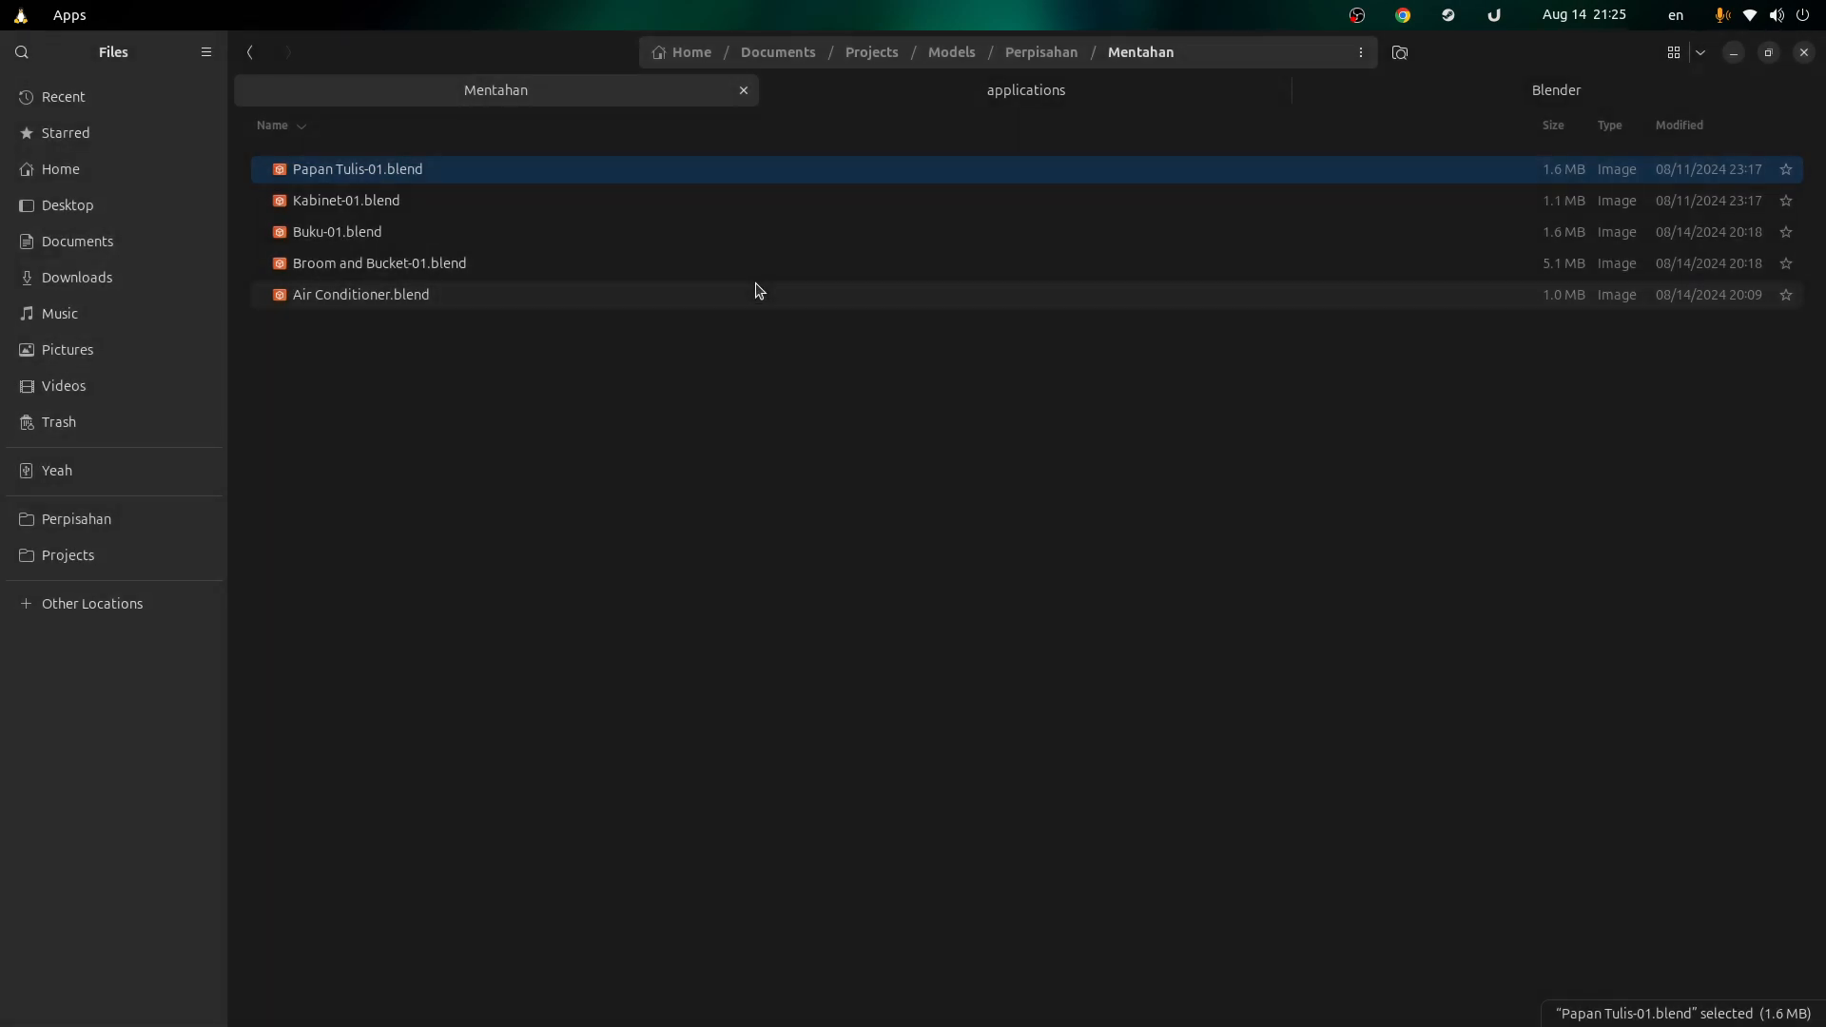
click(919, 95)
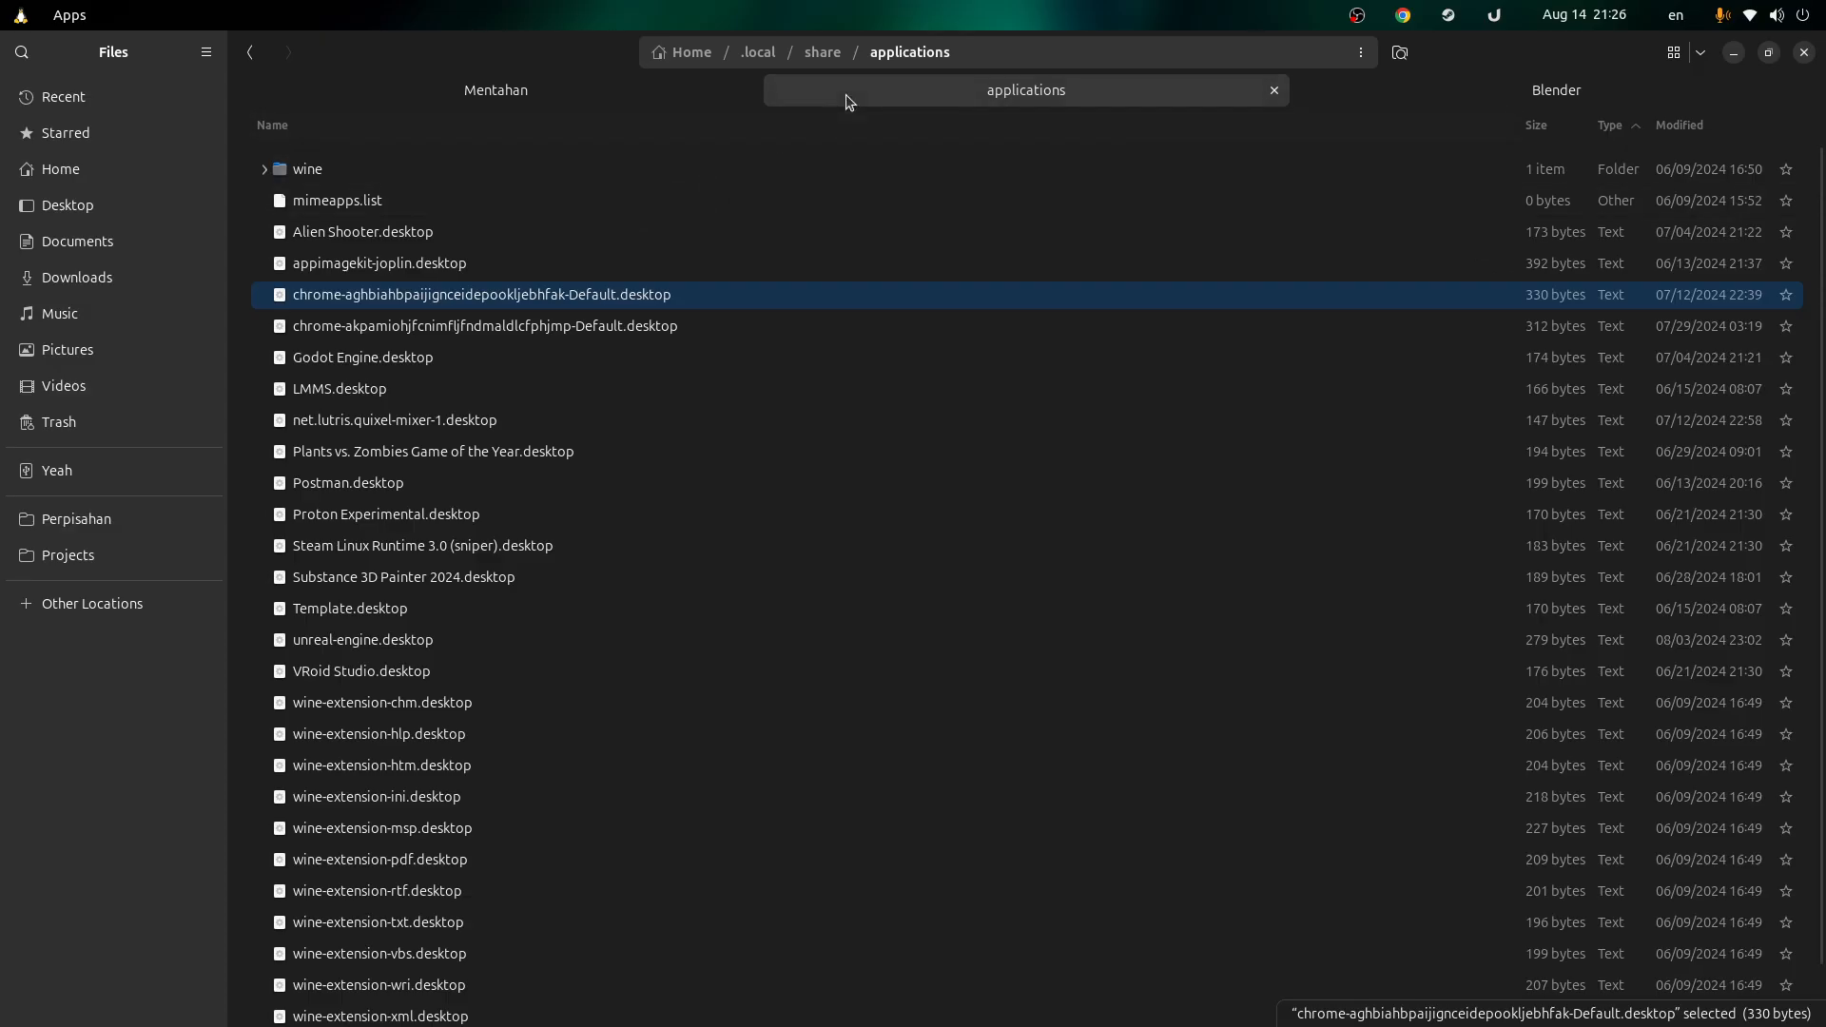
scroll(732, 392, down, 1)
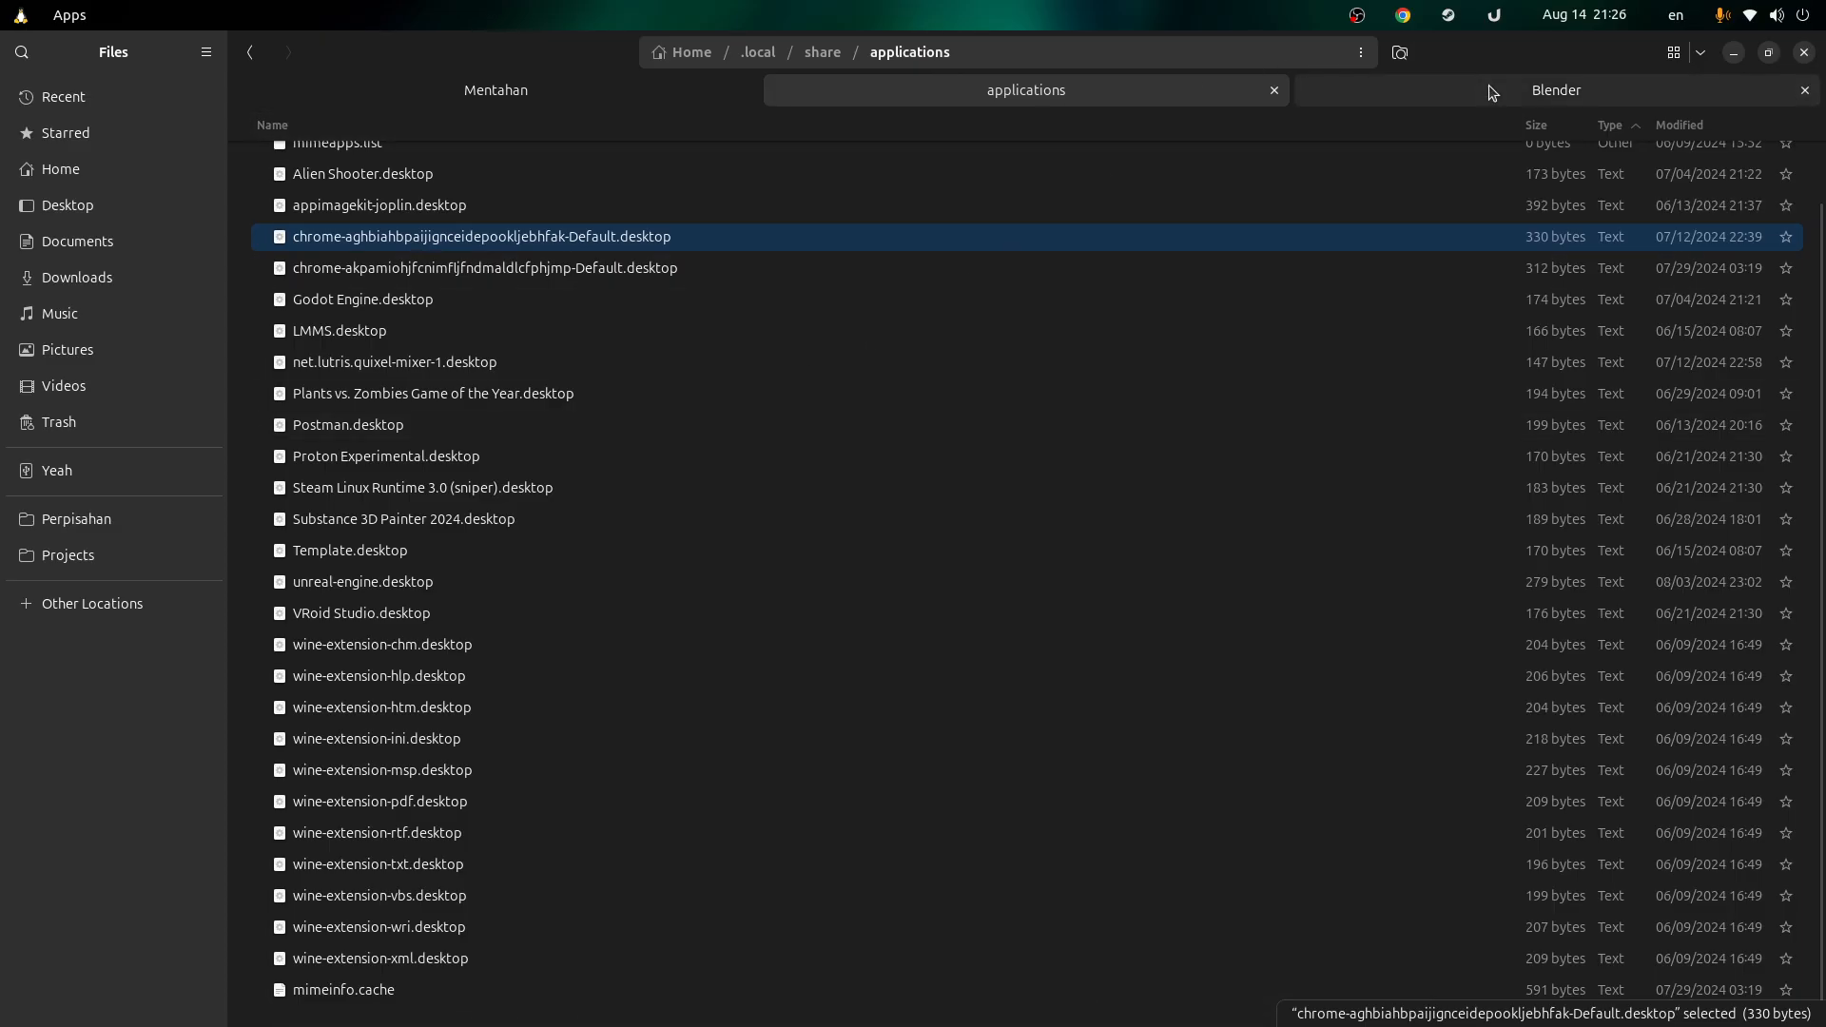
click(1415, 101)
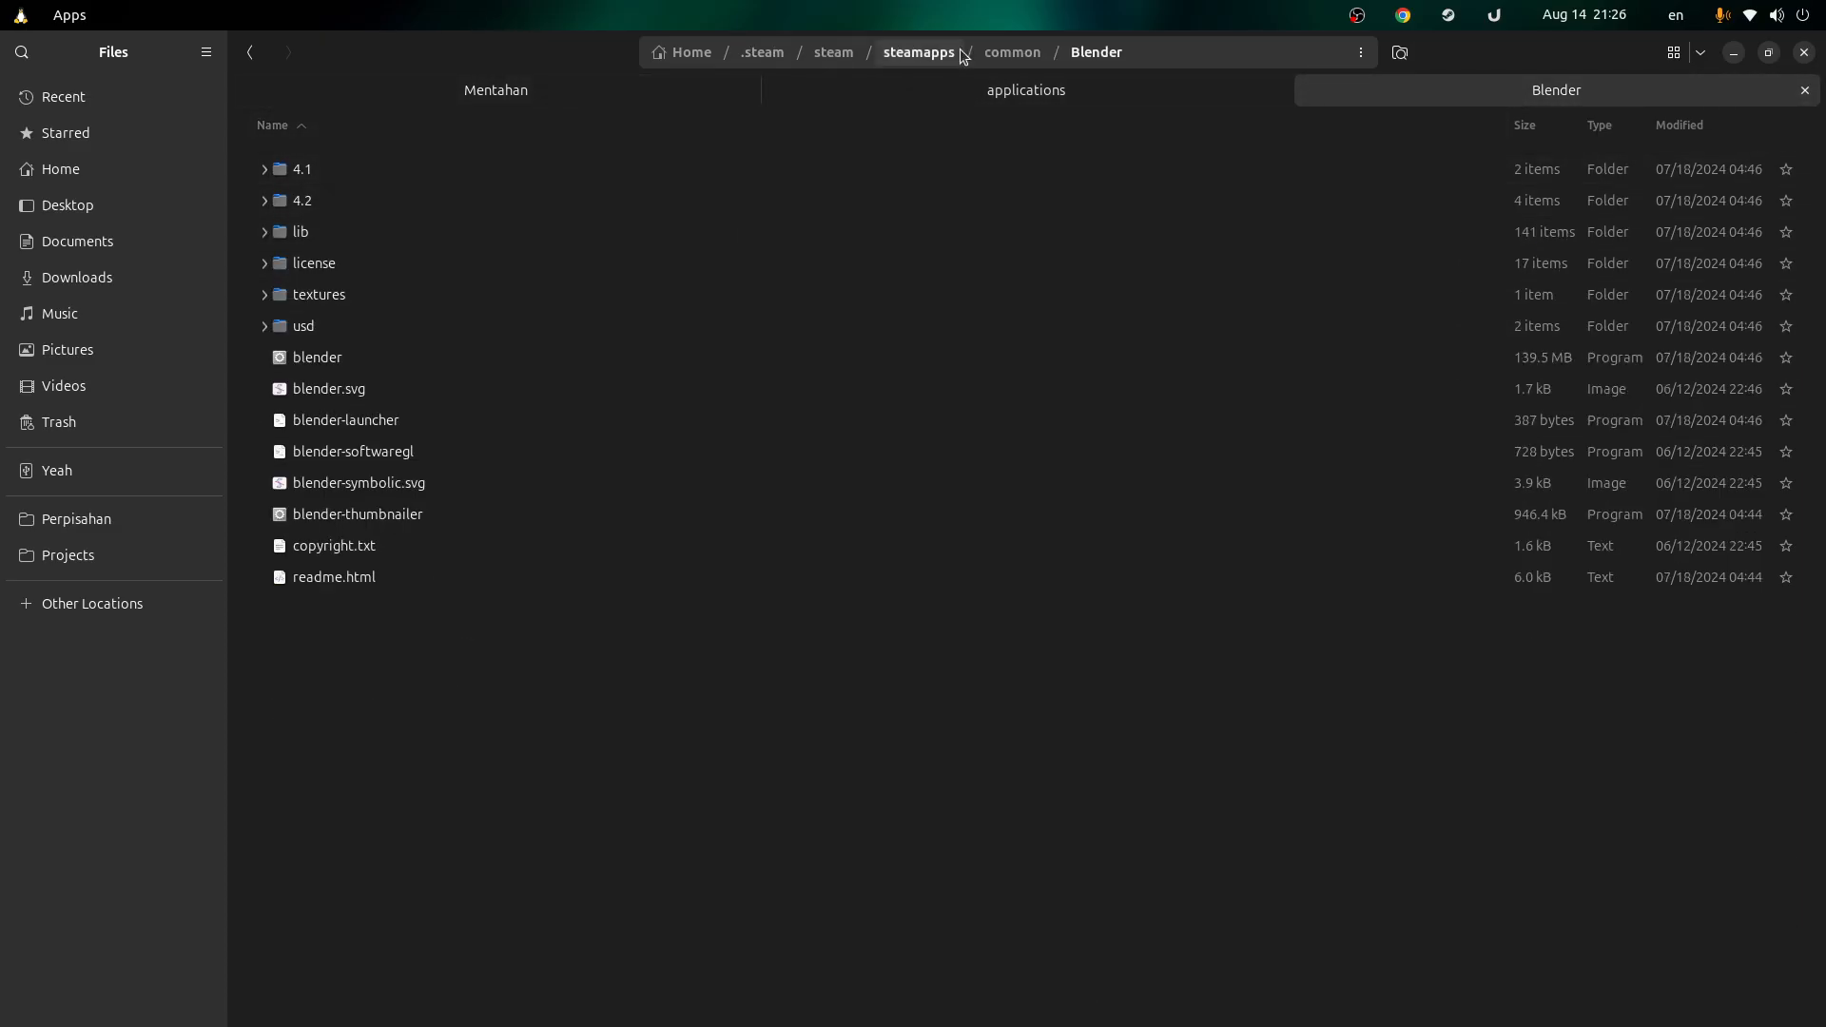
click(1185, 54)
click(533, 664)
click(957, 101)
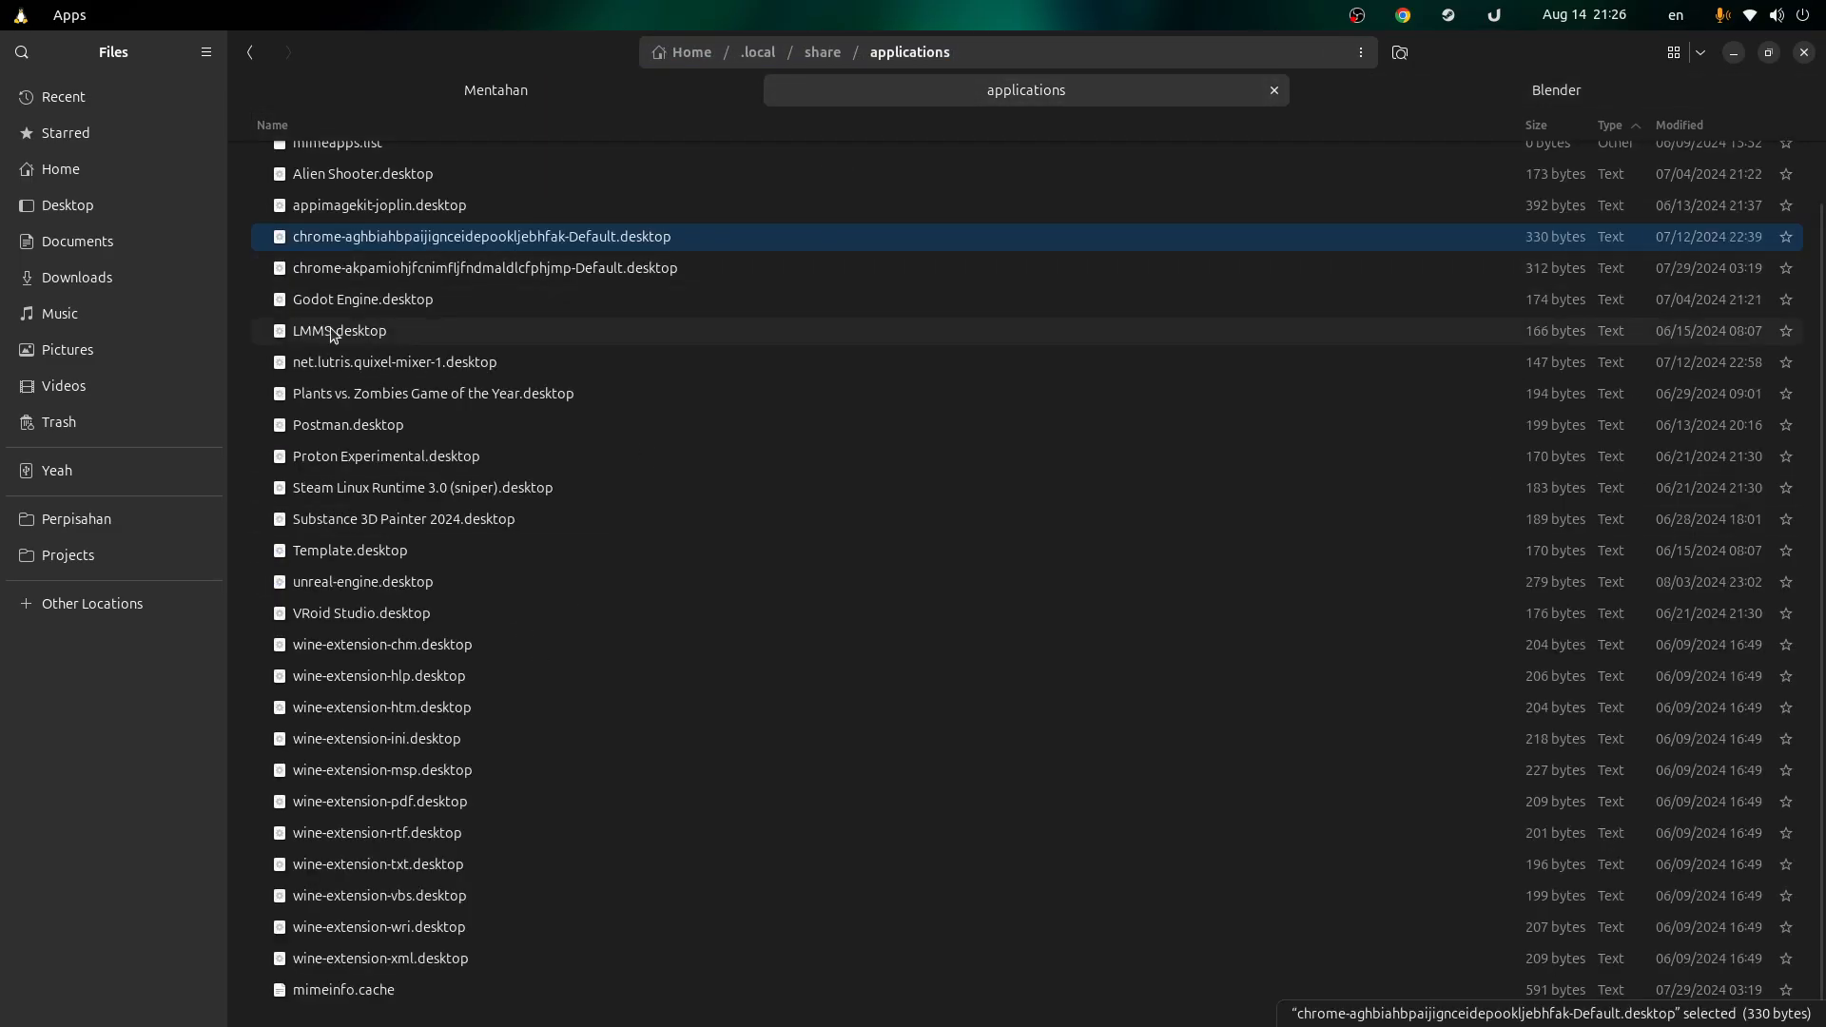
right_click(253, 279)
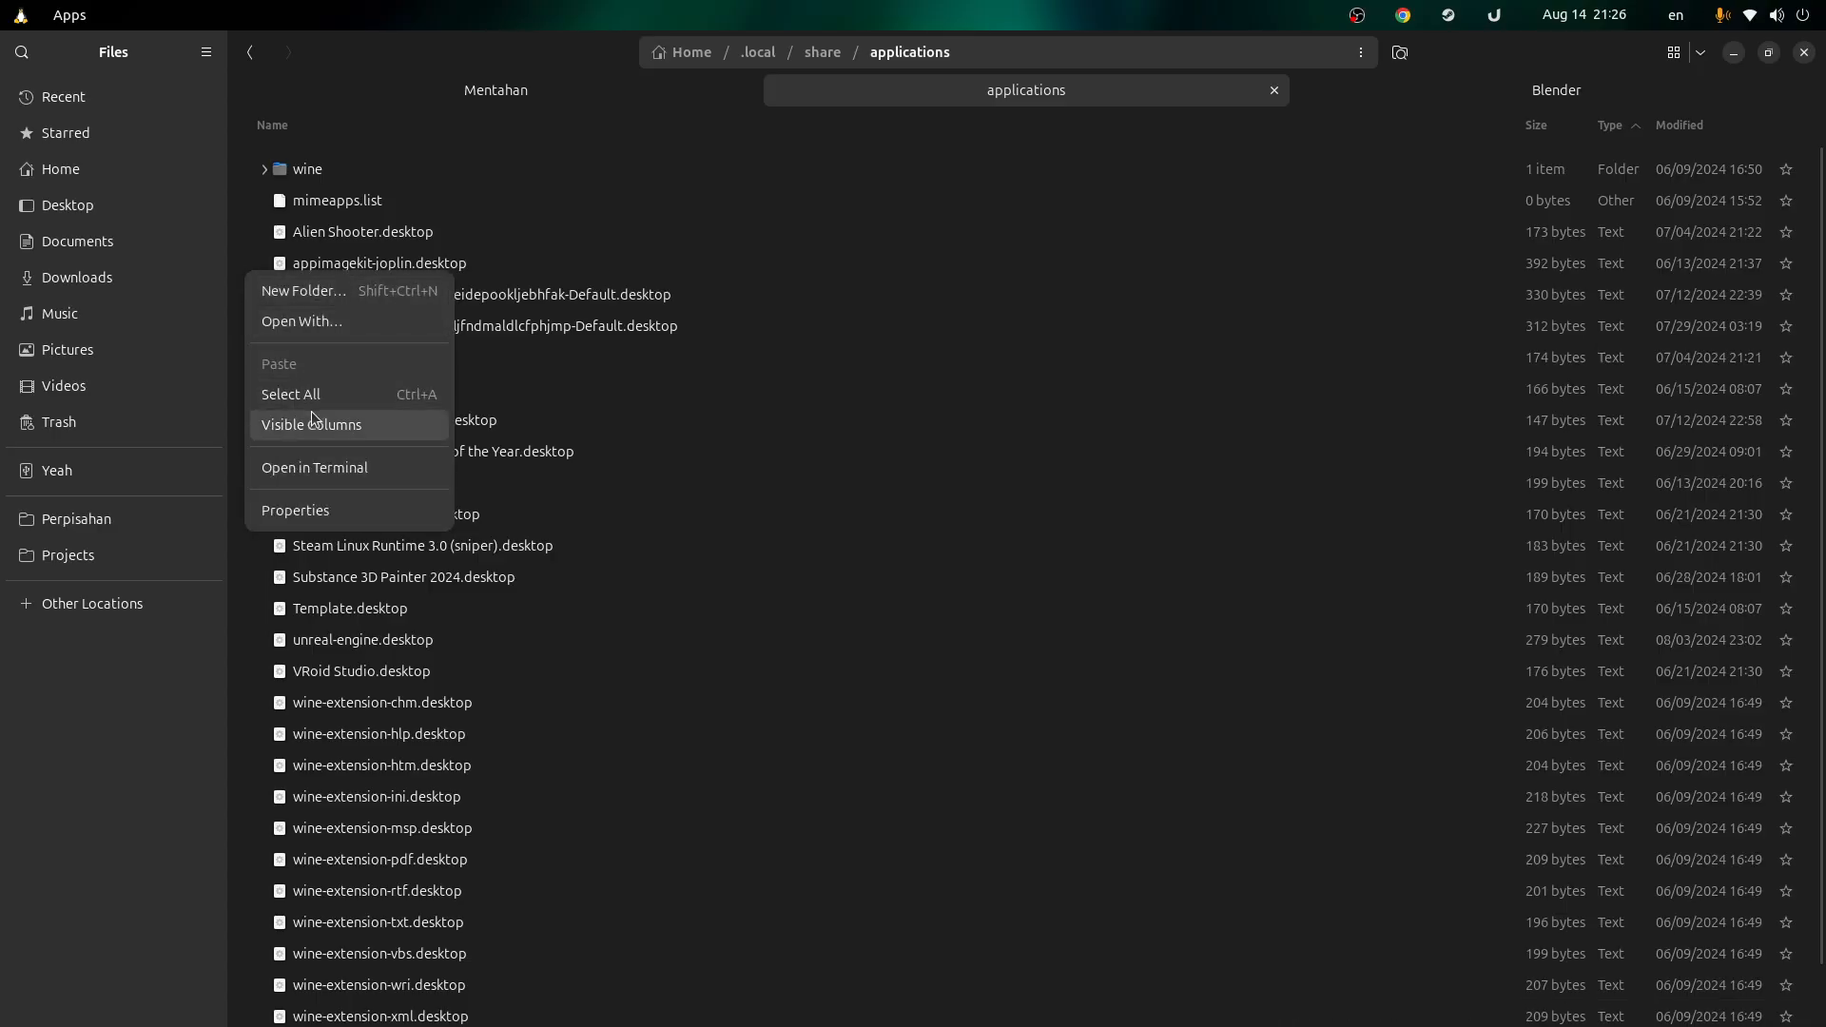
Step: Run 'touch blender.desktop' in a terminal opened in the applications folder, then close it
click(318, 464)
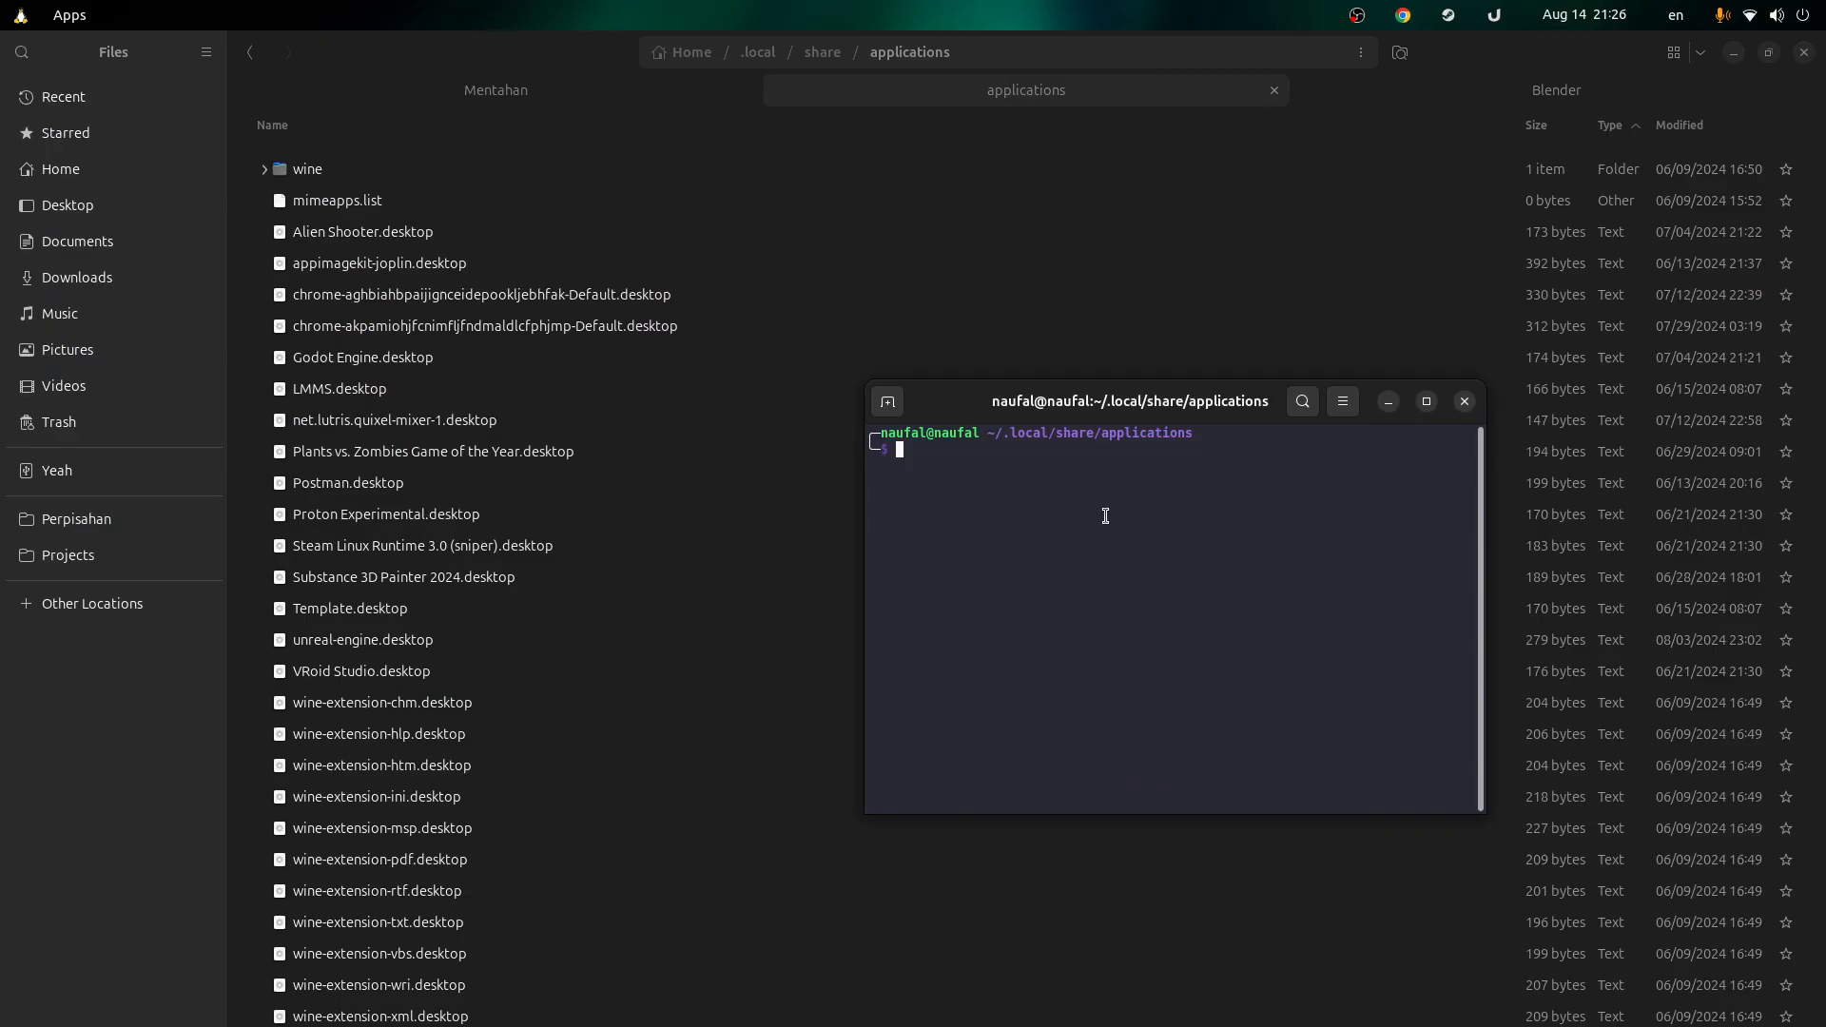
text(touch)
key(Right)
key(Return)
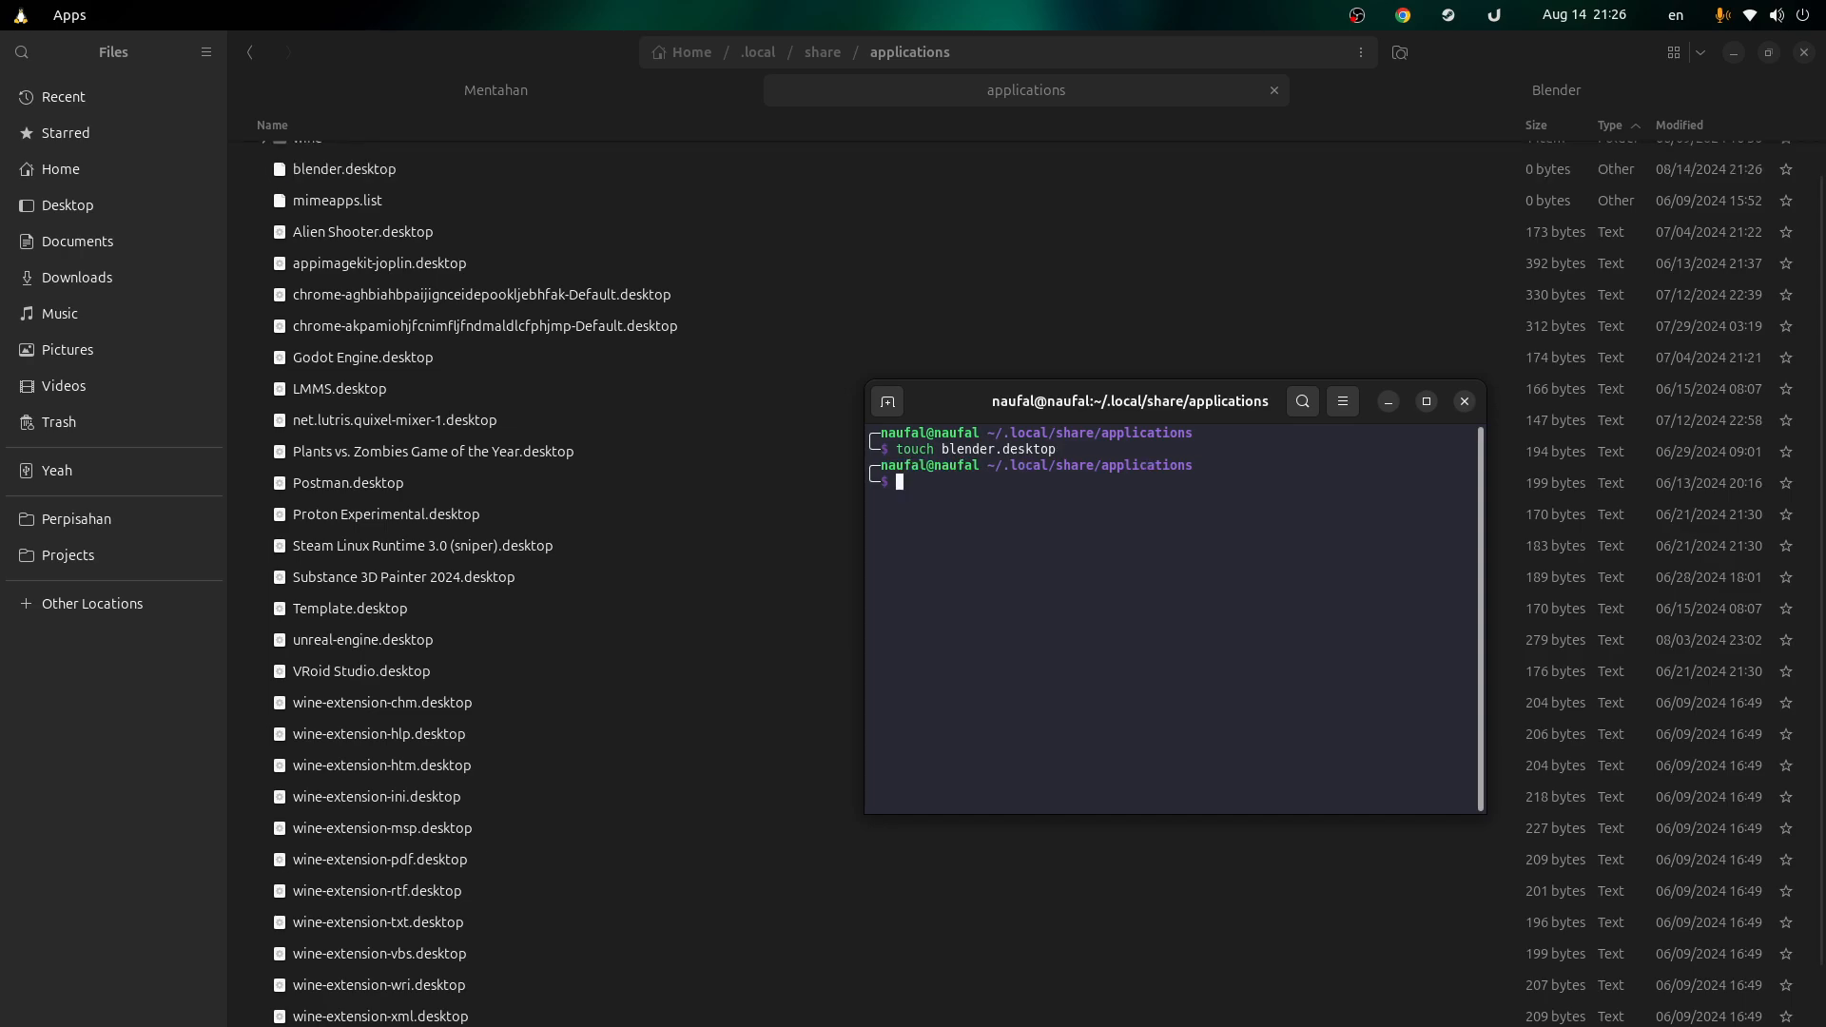
click(1462, 400)
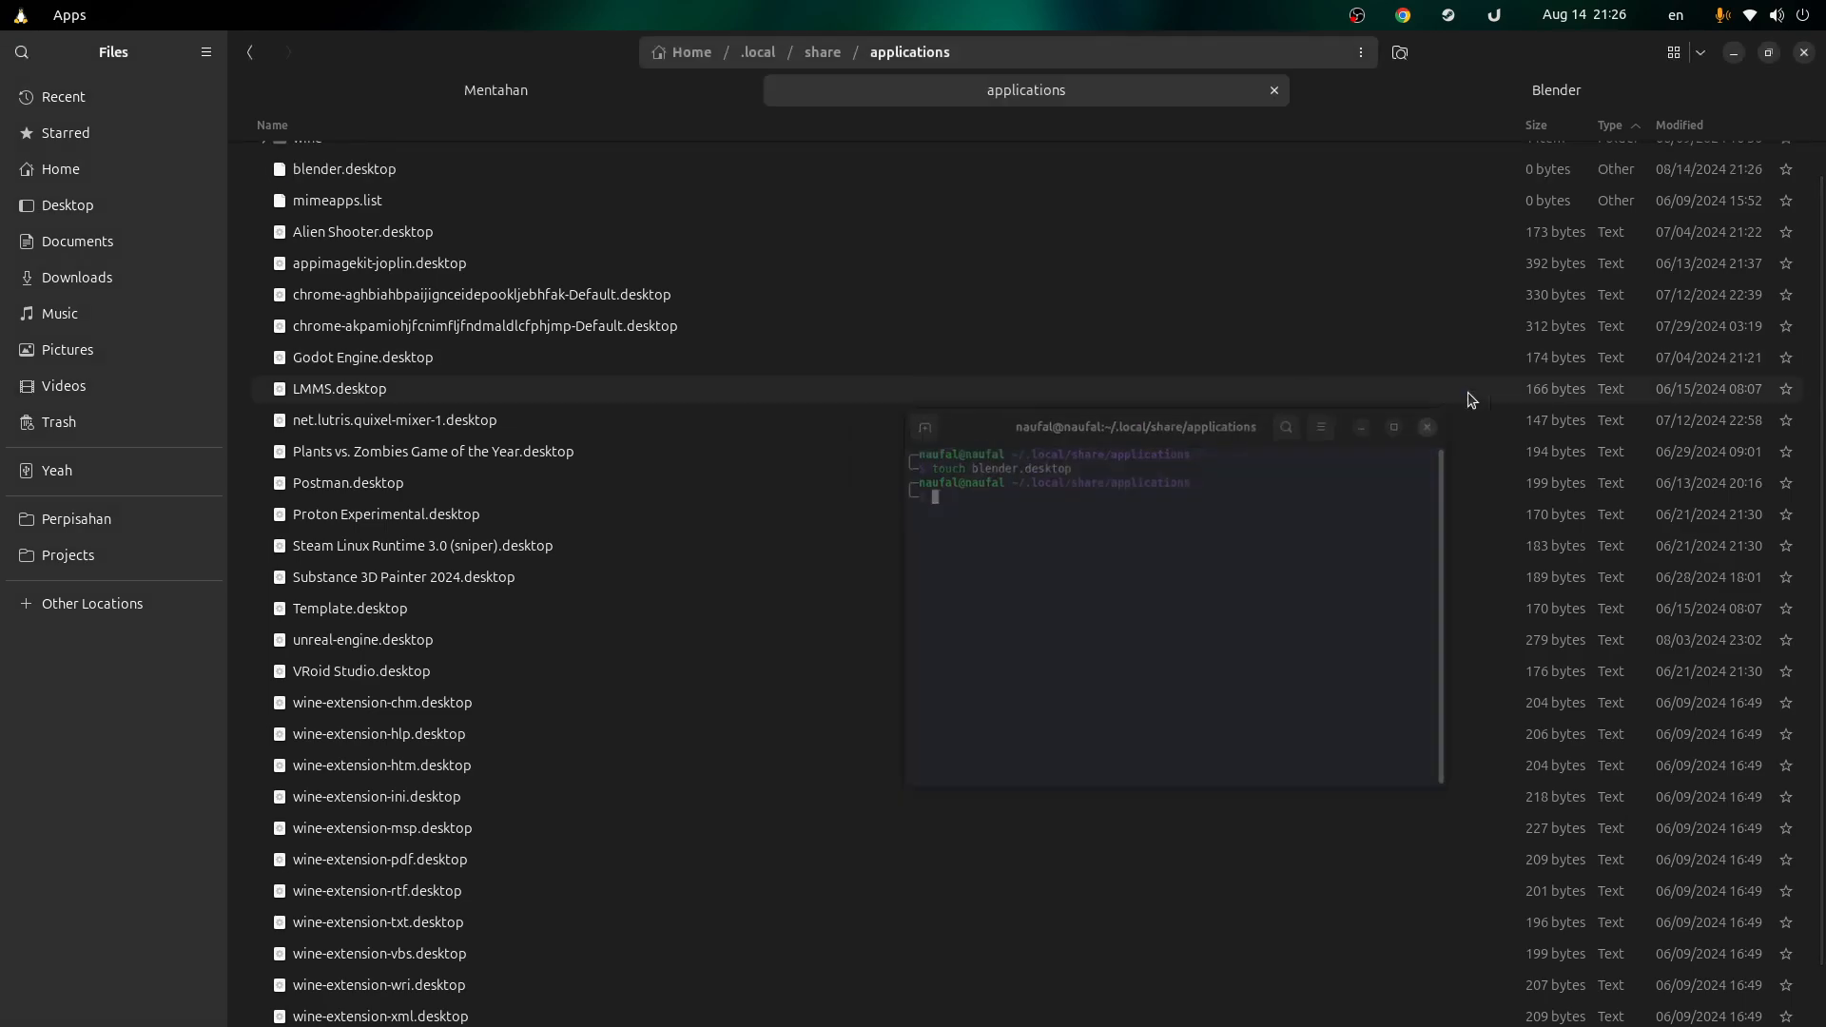
Step: Open blender.desktop in Text Editor, add and save a [Desktop Entry] header, then type Name=Blender and Exec=
scroll(385, 204, up, 1)
click(384, 211)
double_click(384, 215)
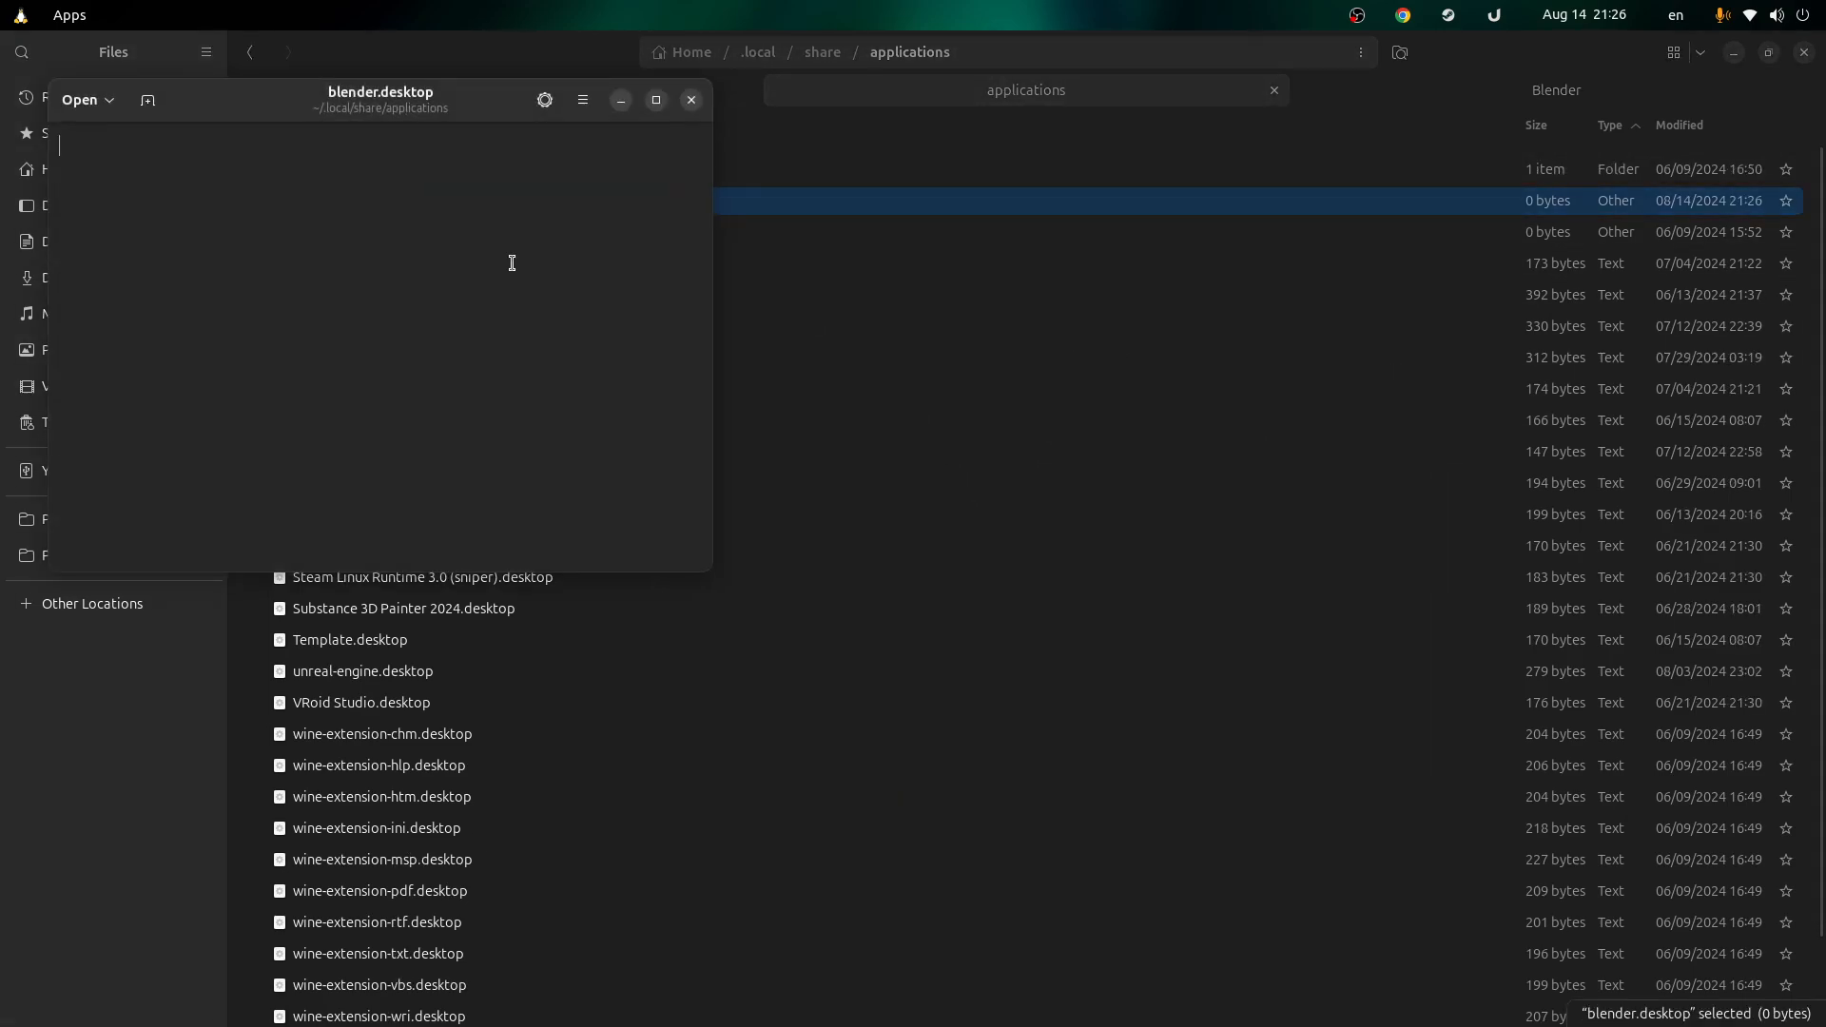
text([)
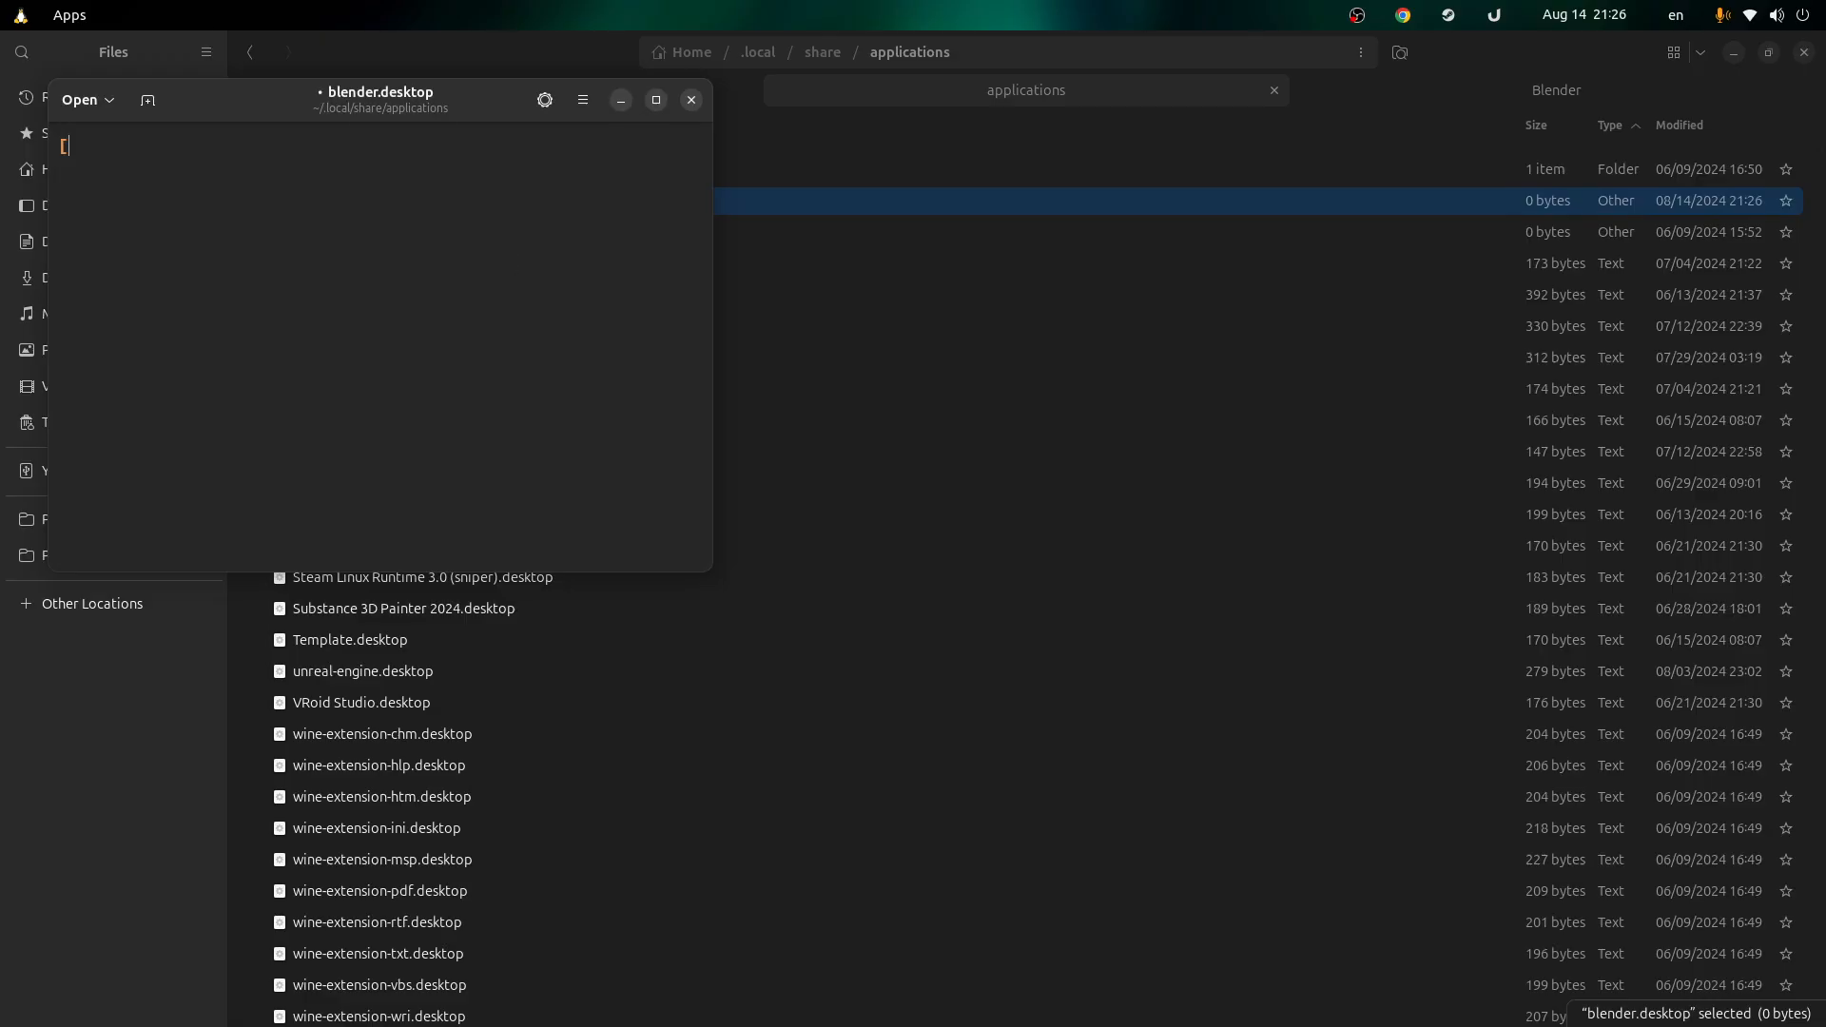
drag(346, 108, 1040, 342)
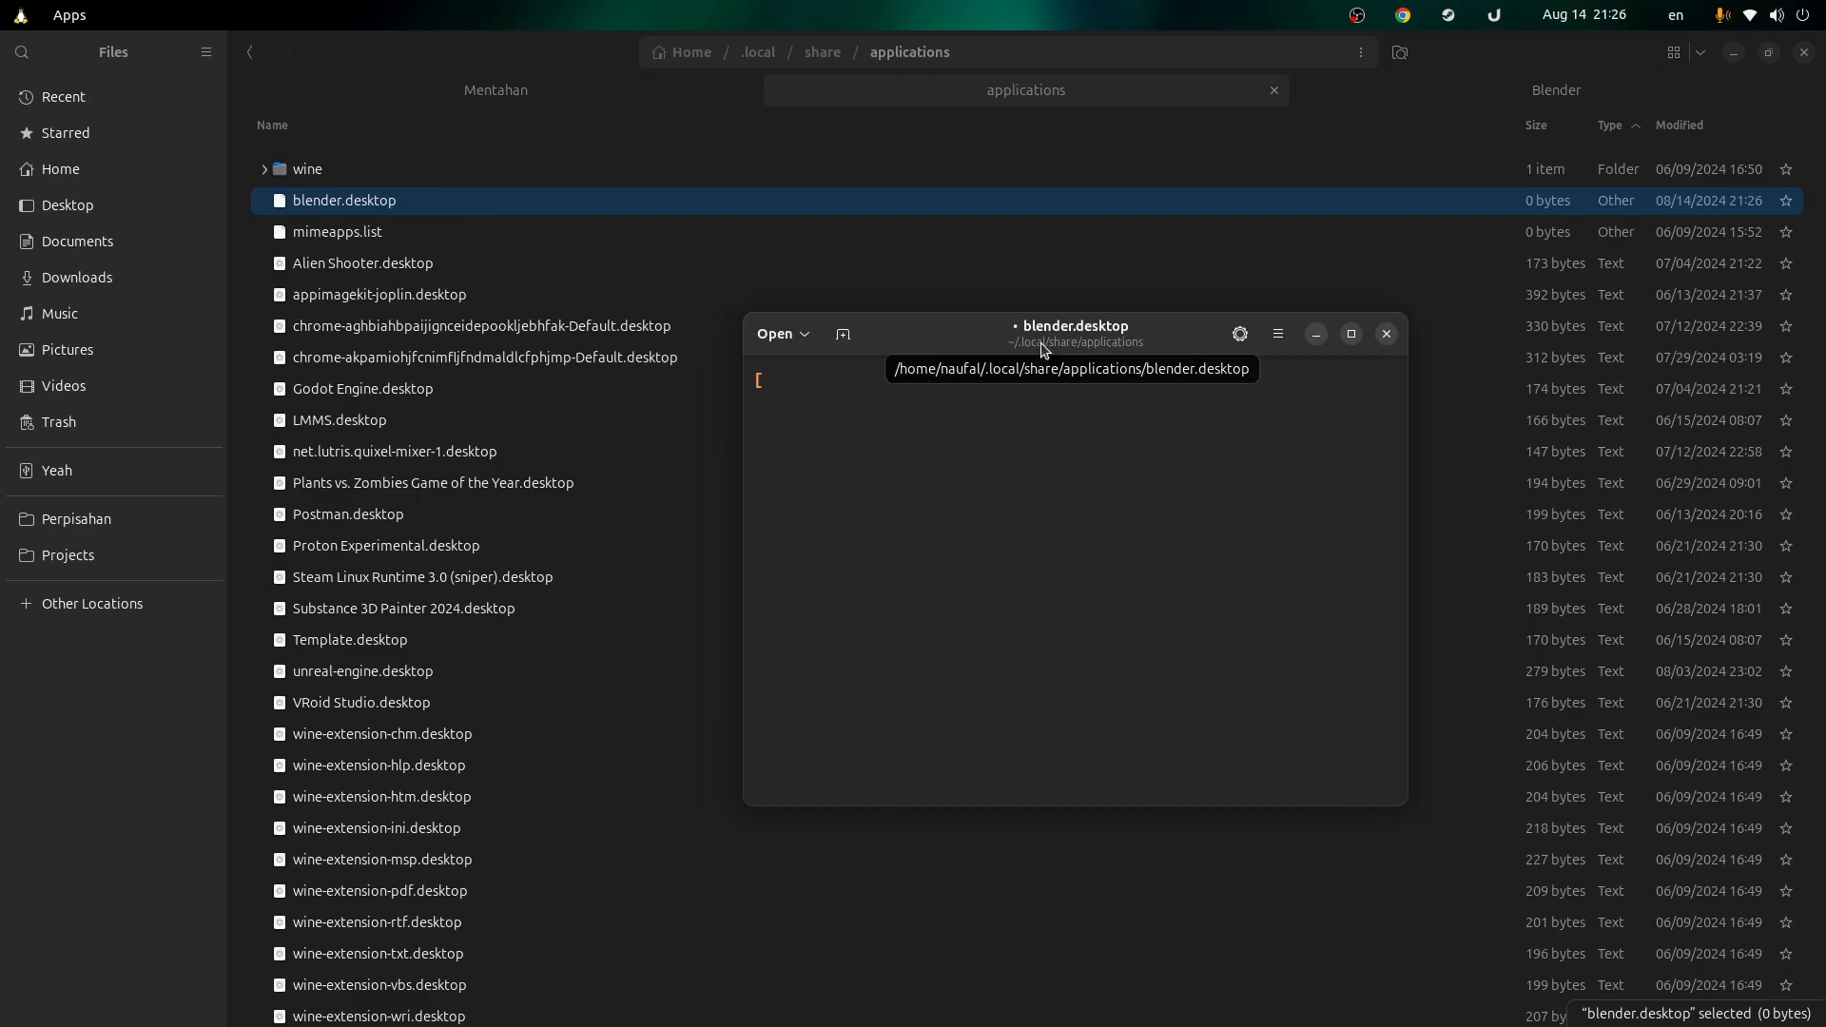
text(Desktop Entry)
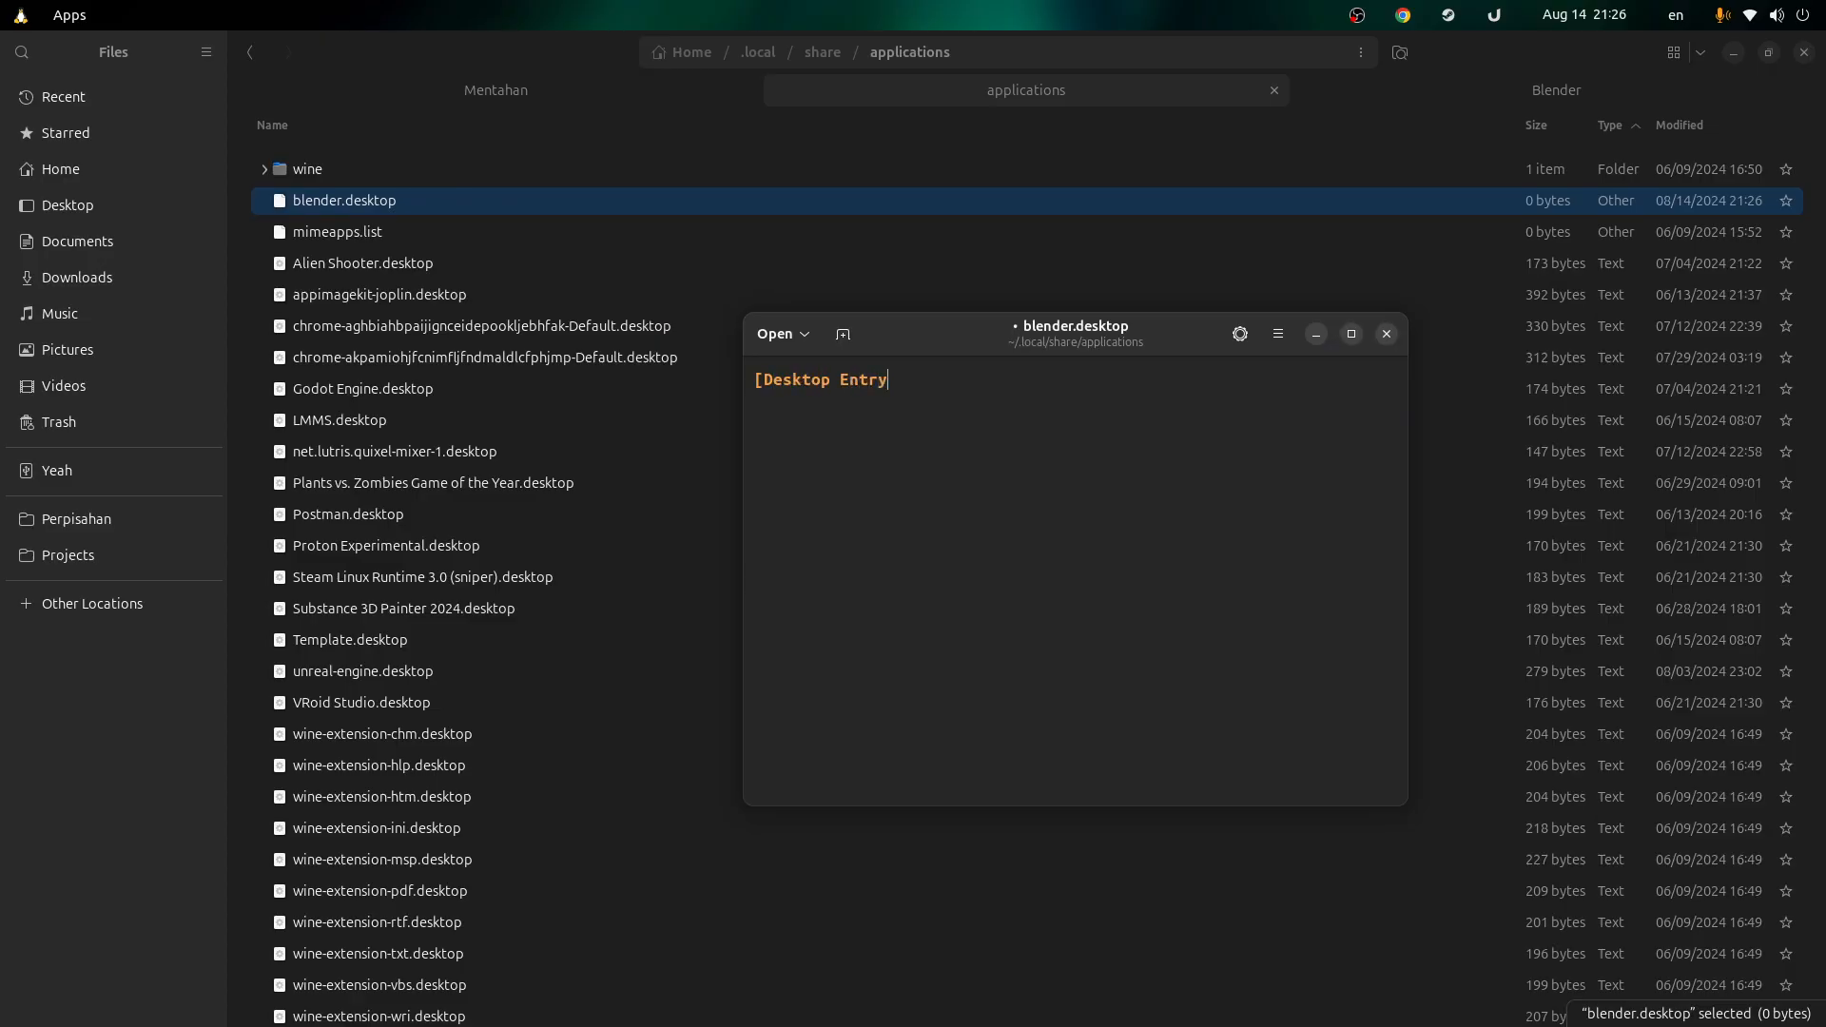
key(ctrl+s)
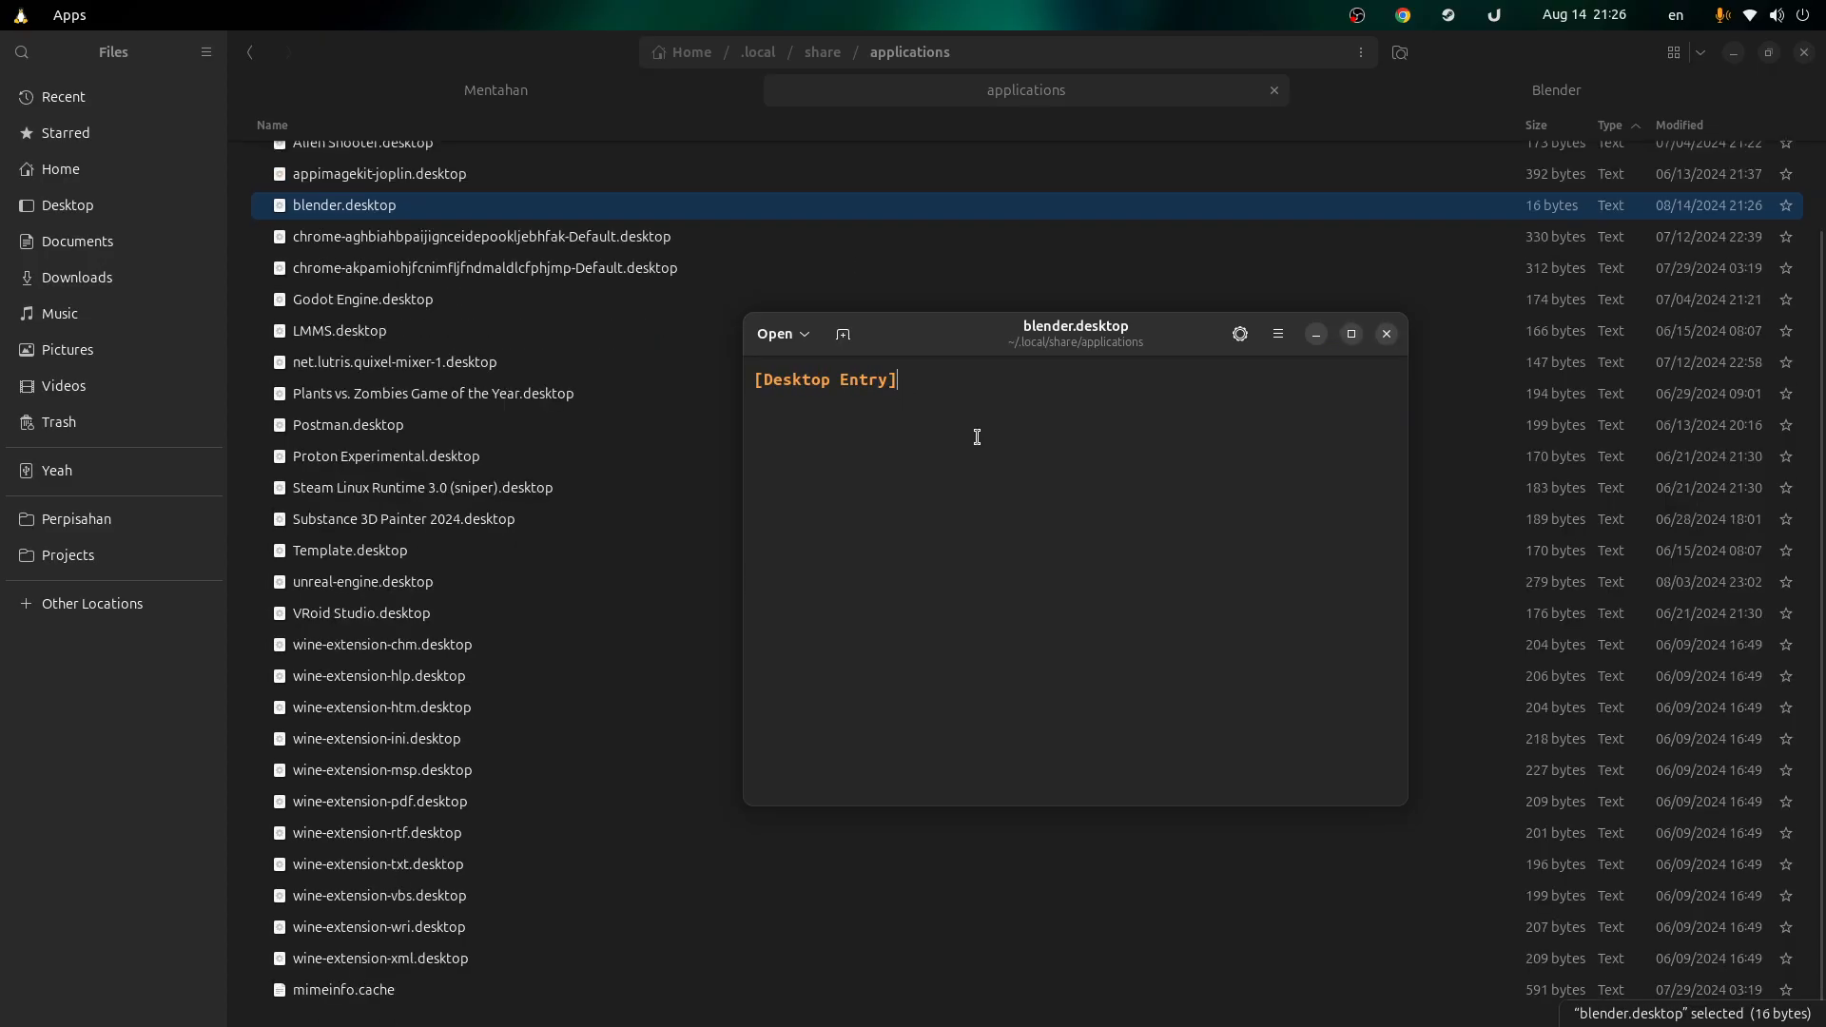
text(Name=)
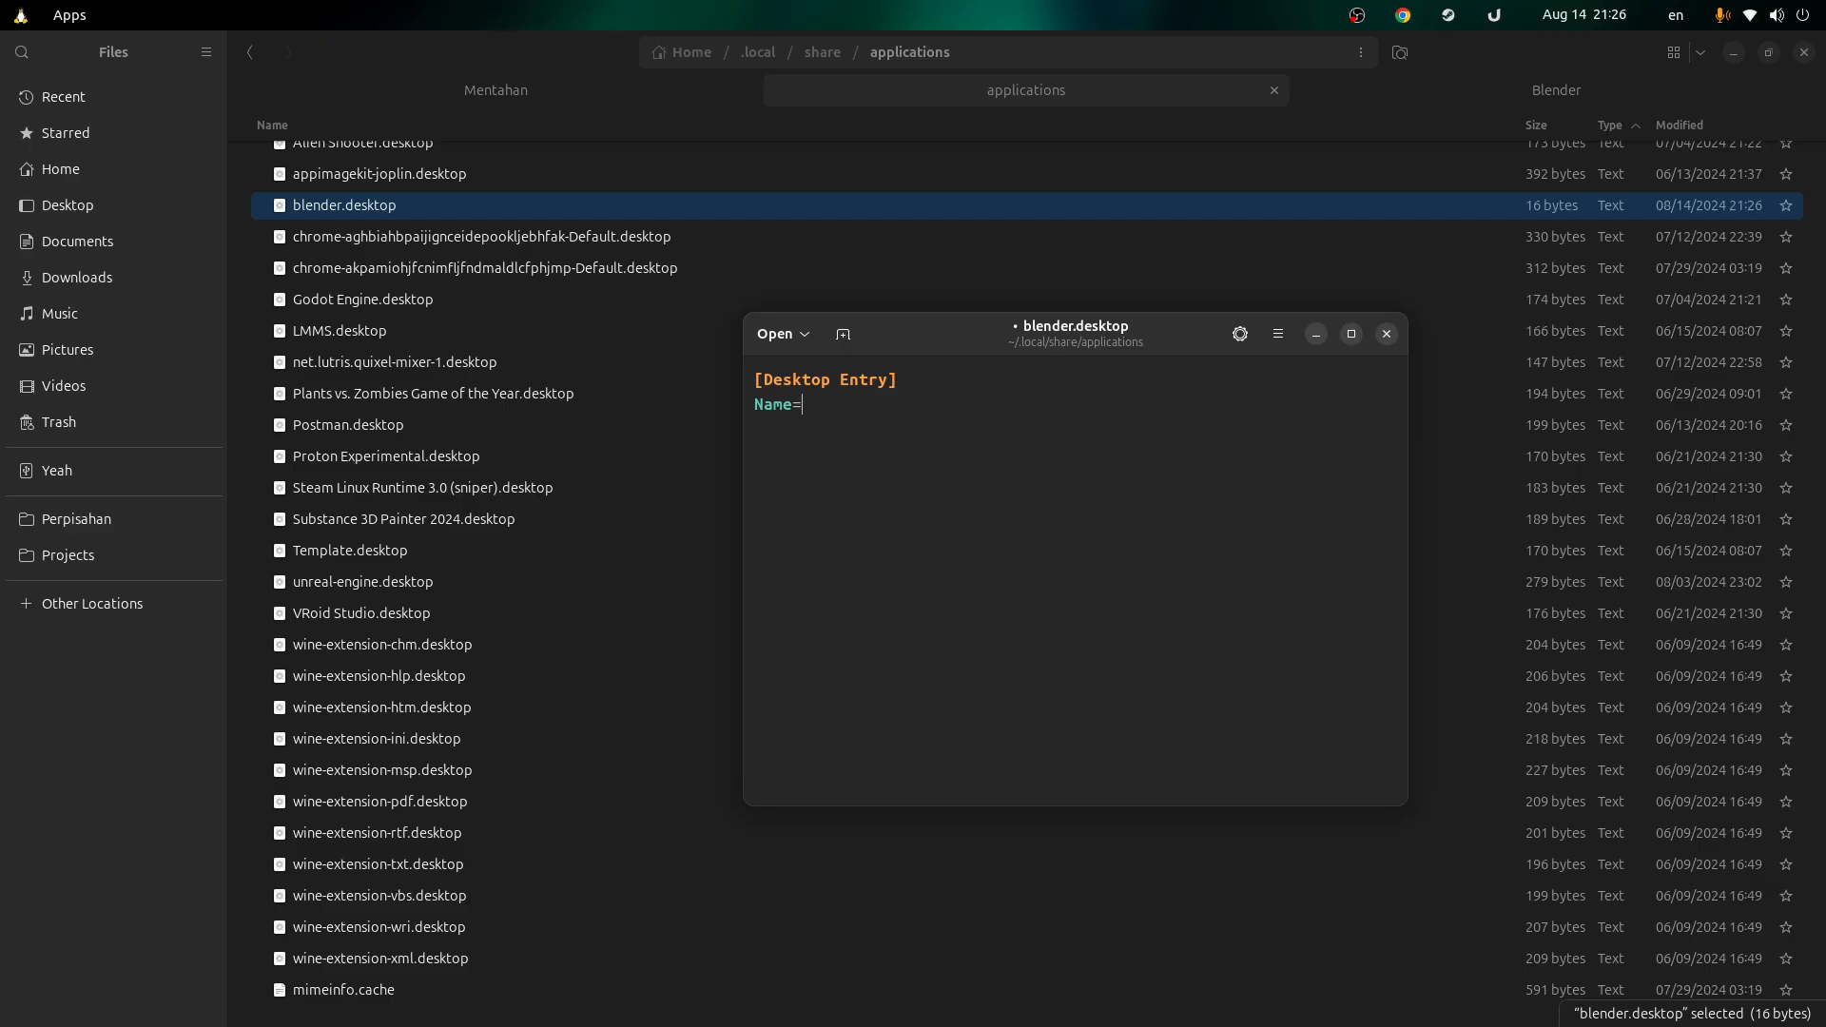
text(Blender )
text(Exec=)
Step: Fill the Exec line with the copied Steam Blender folder path plus /blender %U
click(1379, 89)
click(1191, 53)
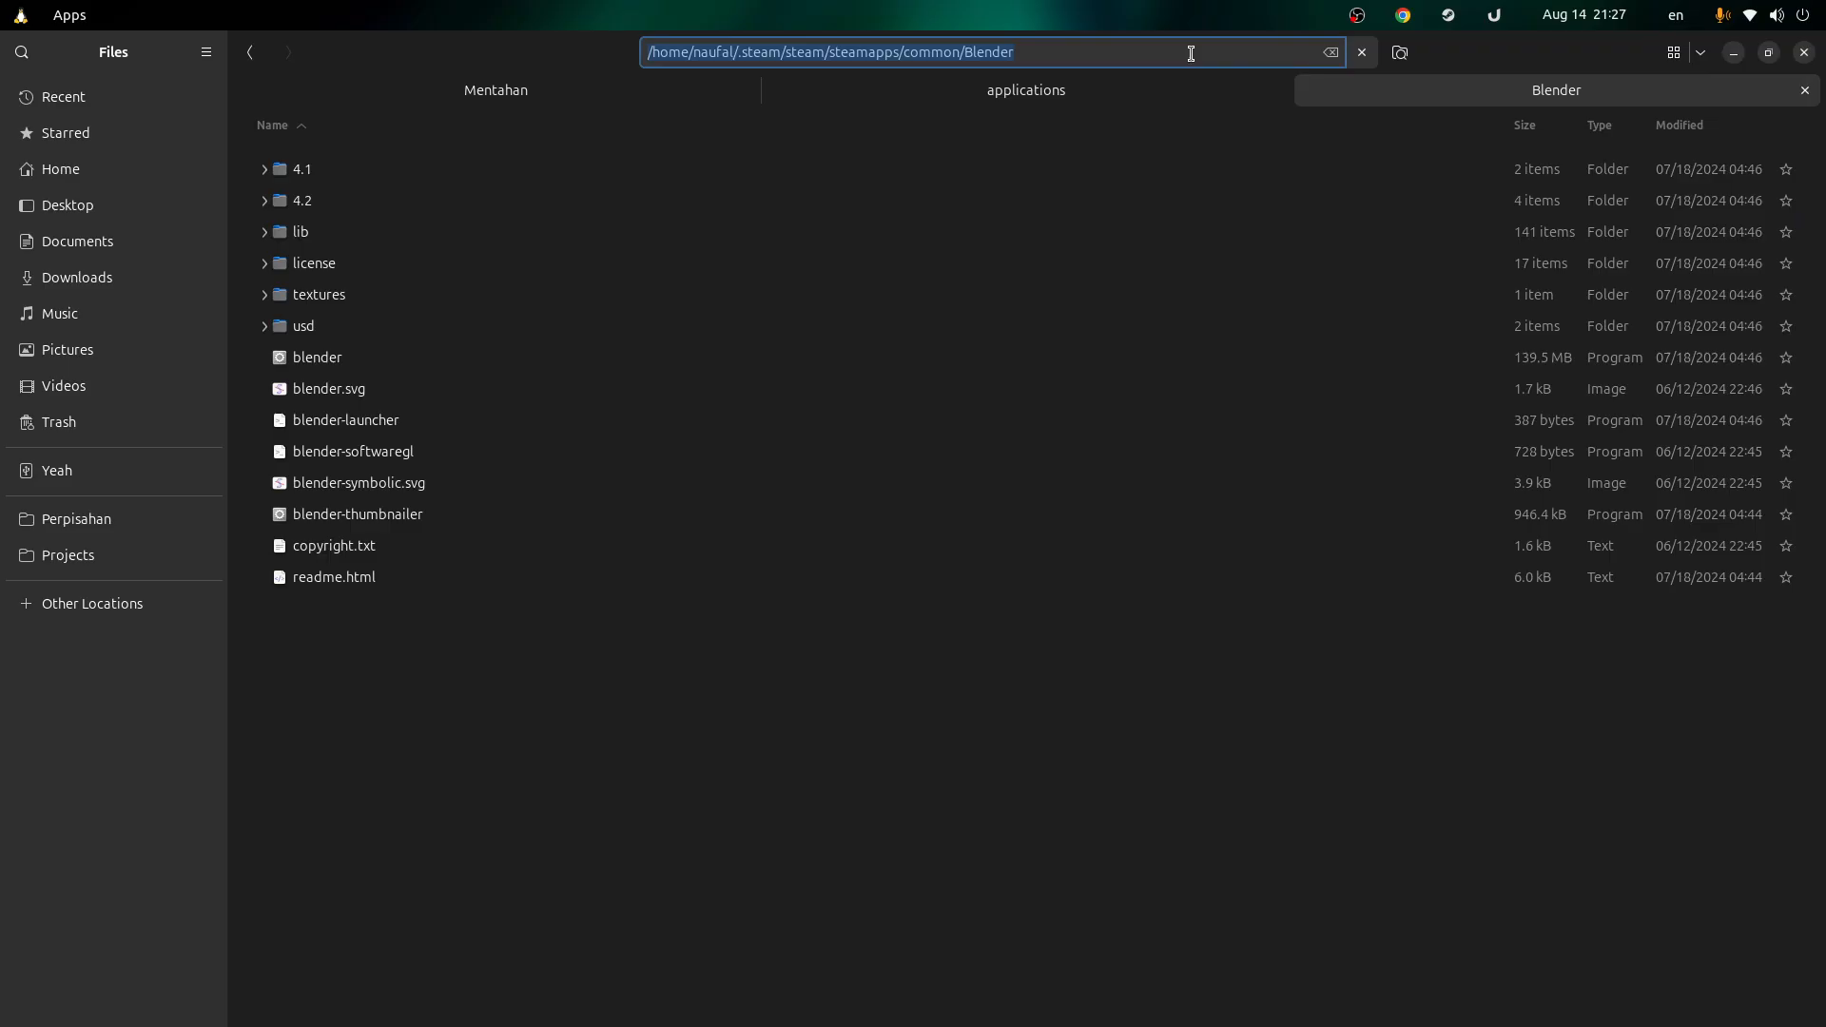
key(ctrl+c)
key(alt+Tab)
key(ctrl+v)
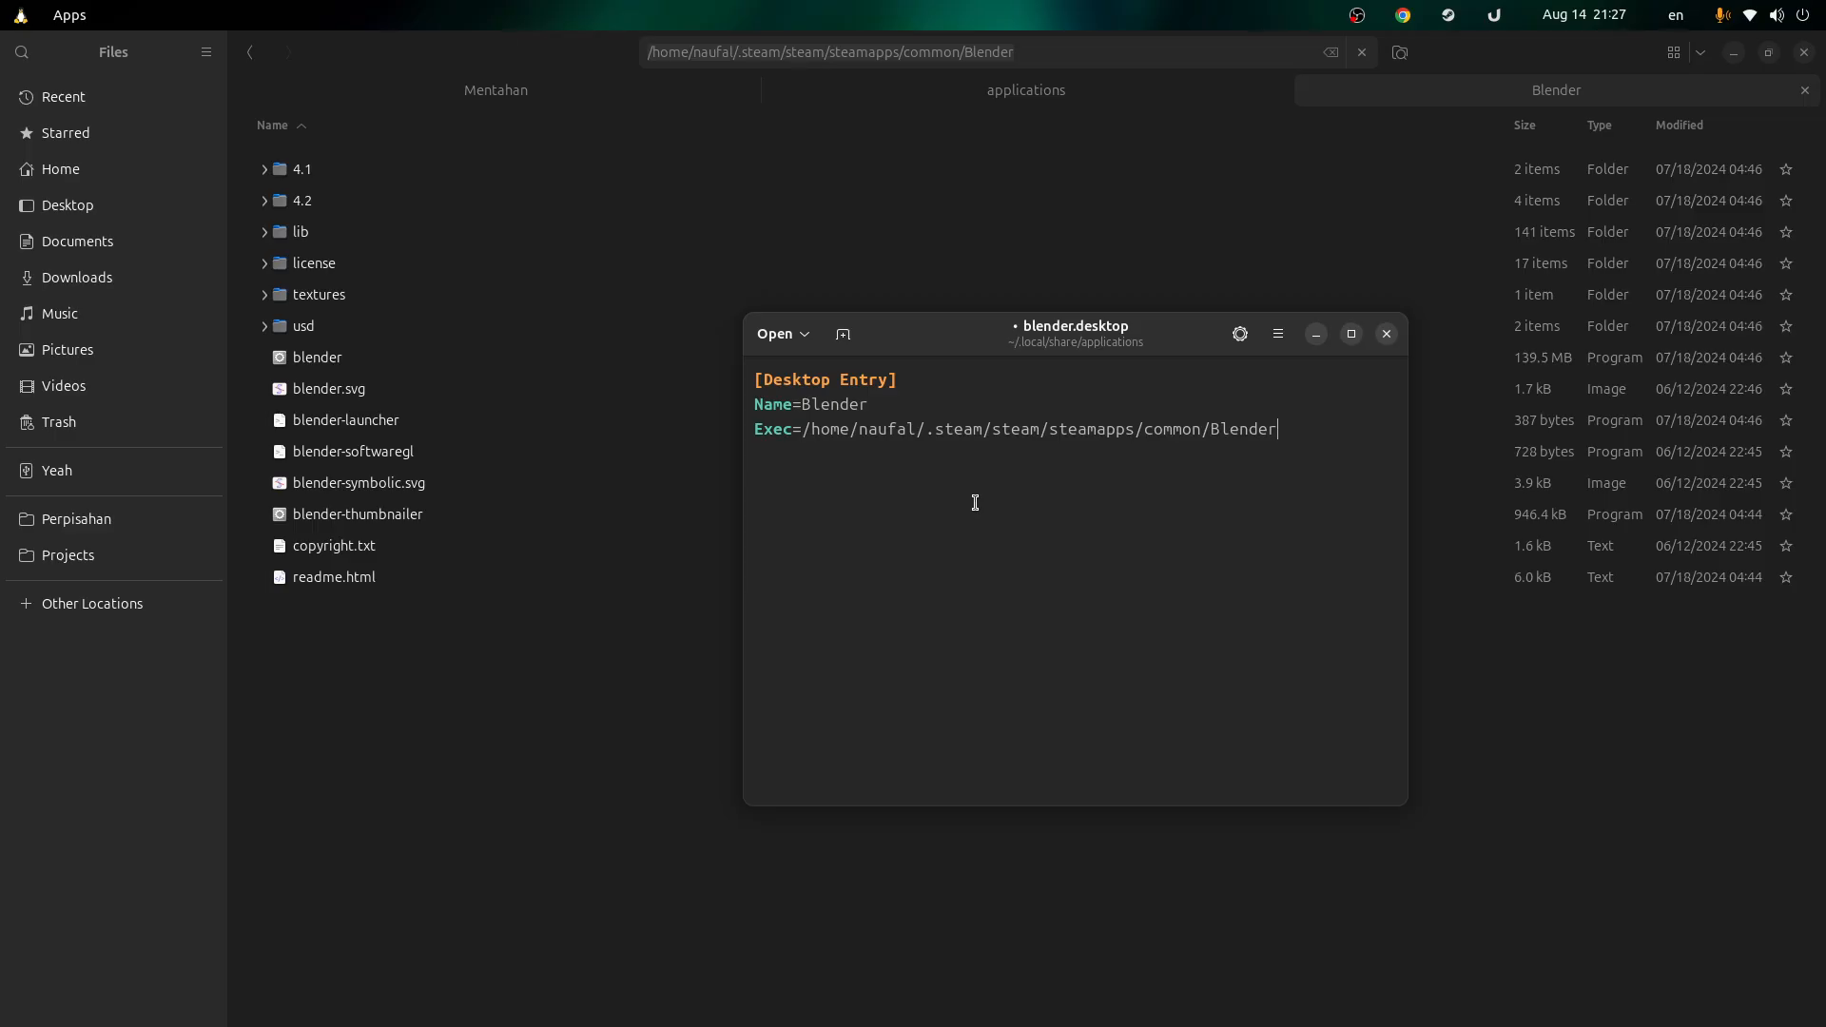
text(/blende)
key(BackSpace)
key(BackSpace)
text(ender %U)
mouse_move(1381, 436)
mouse_down()
mouse_move(1357, 434)
mouse_move(1379, 433)
mouse_up()
click(1379, 433)
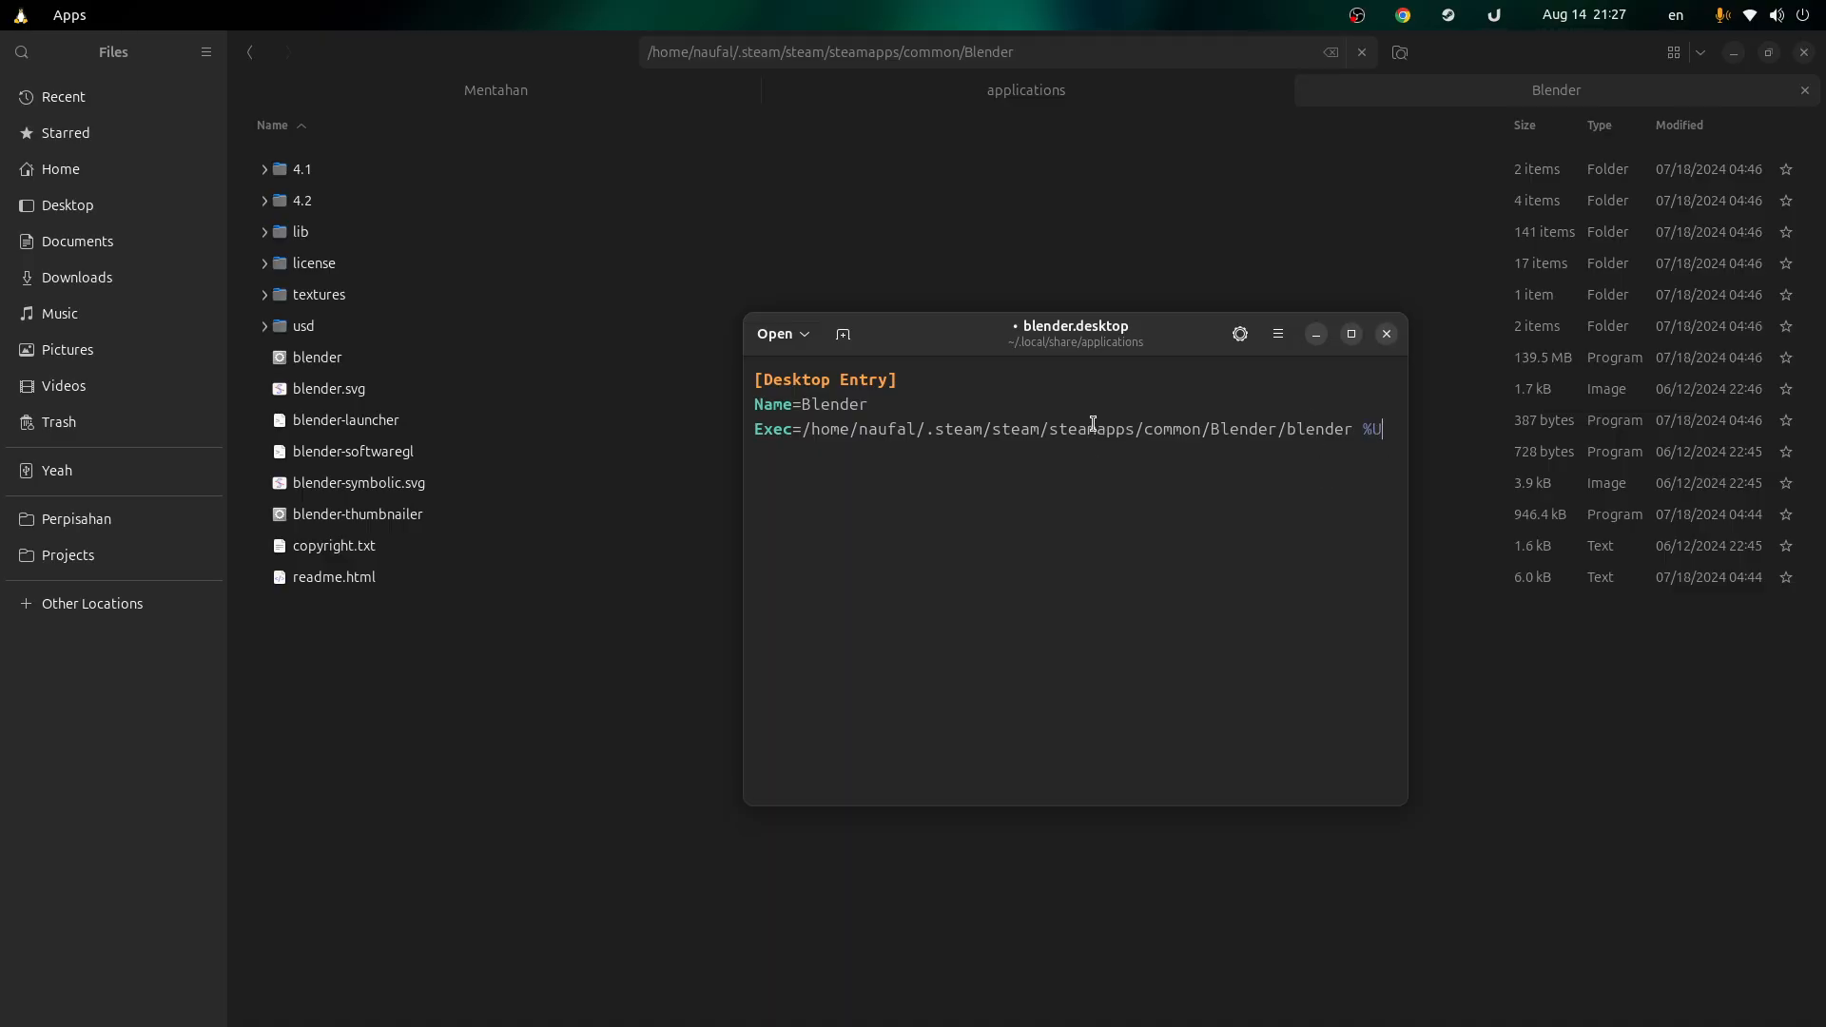
click(609, 95)
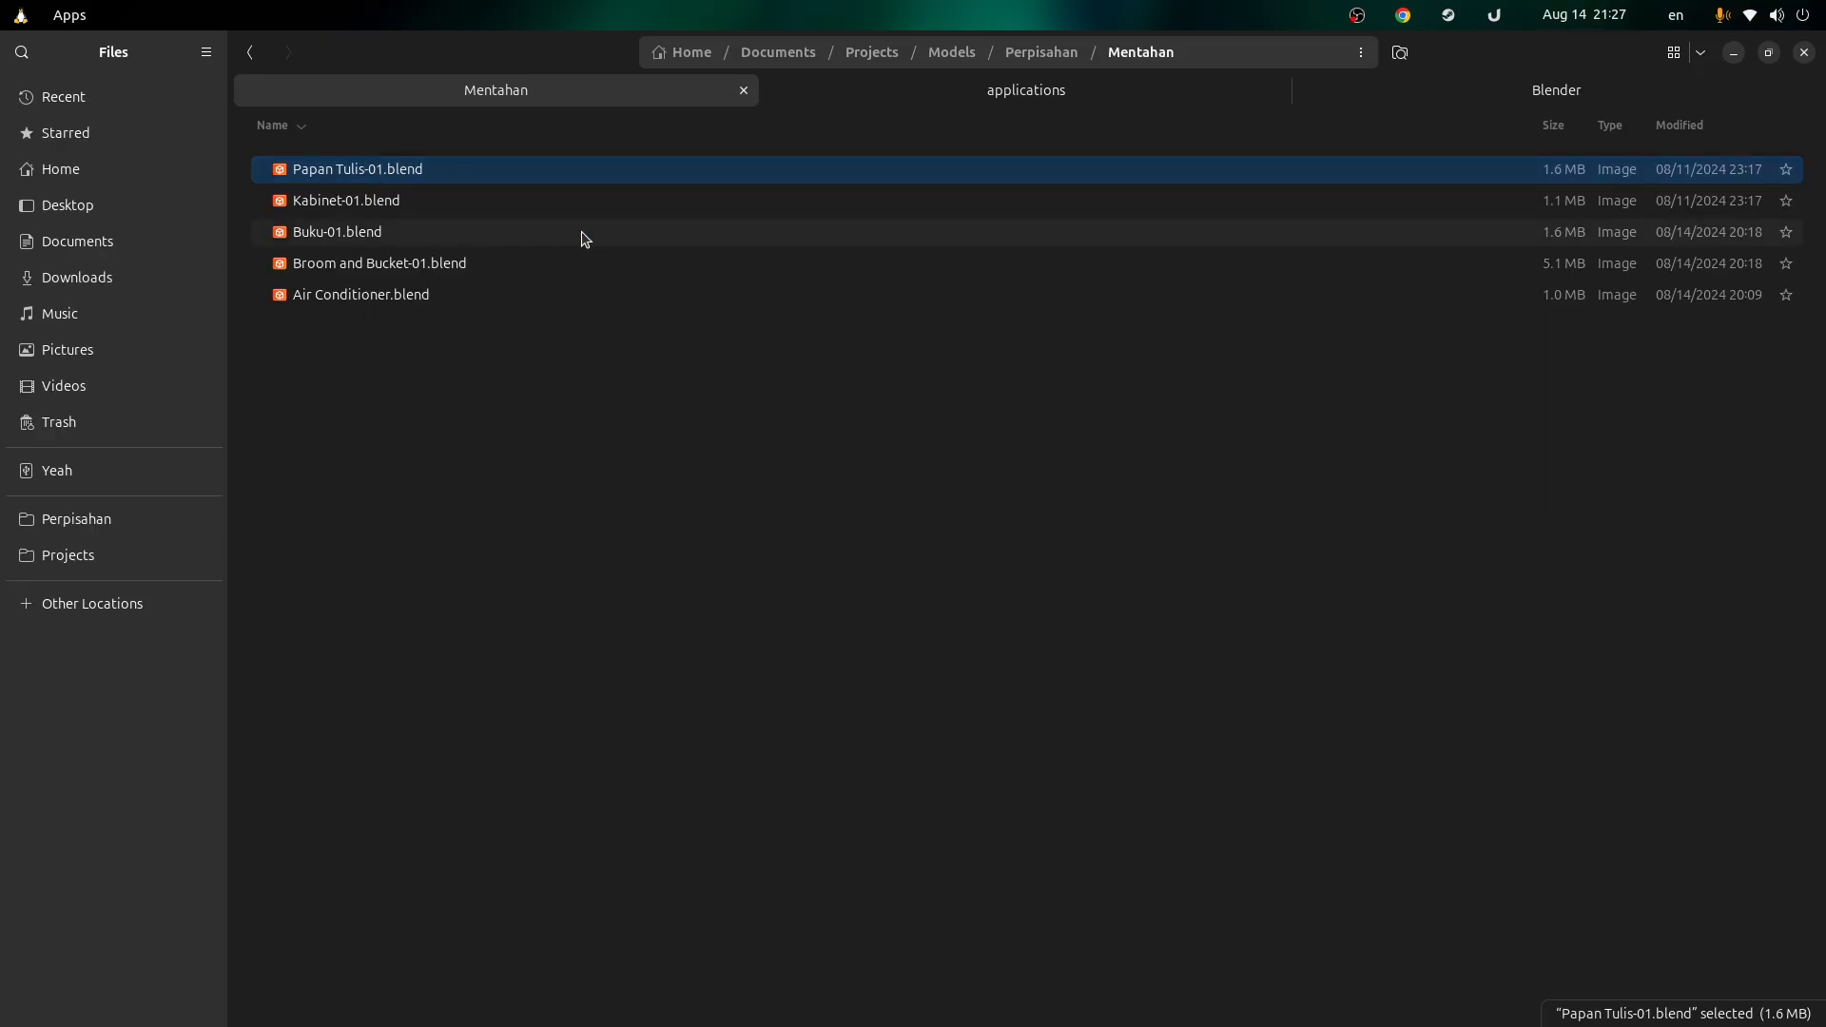
Step: Check Papan Tulis-01.blend's Open With apps and cancel, then return to Steam's Blender folder and the editor
right_click(386, 163)
click(386, 164)
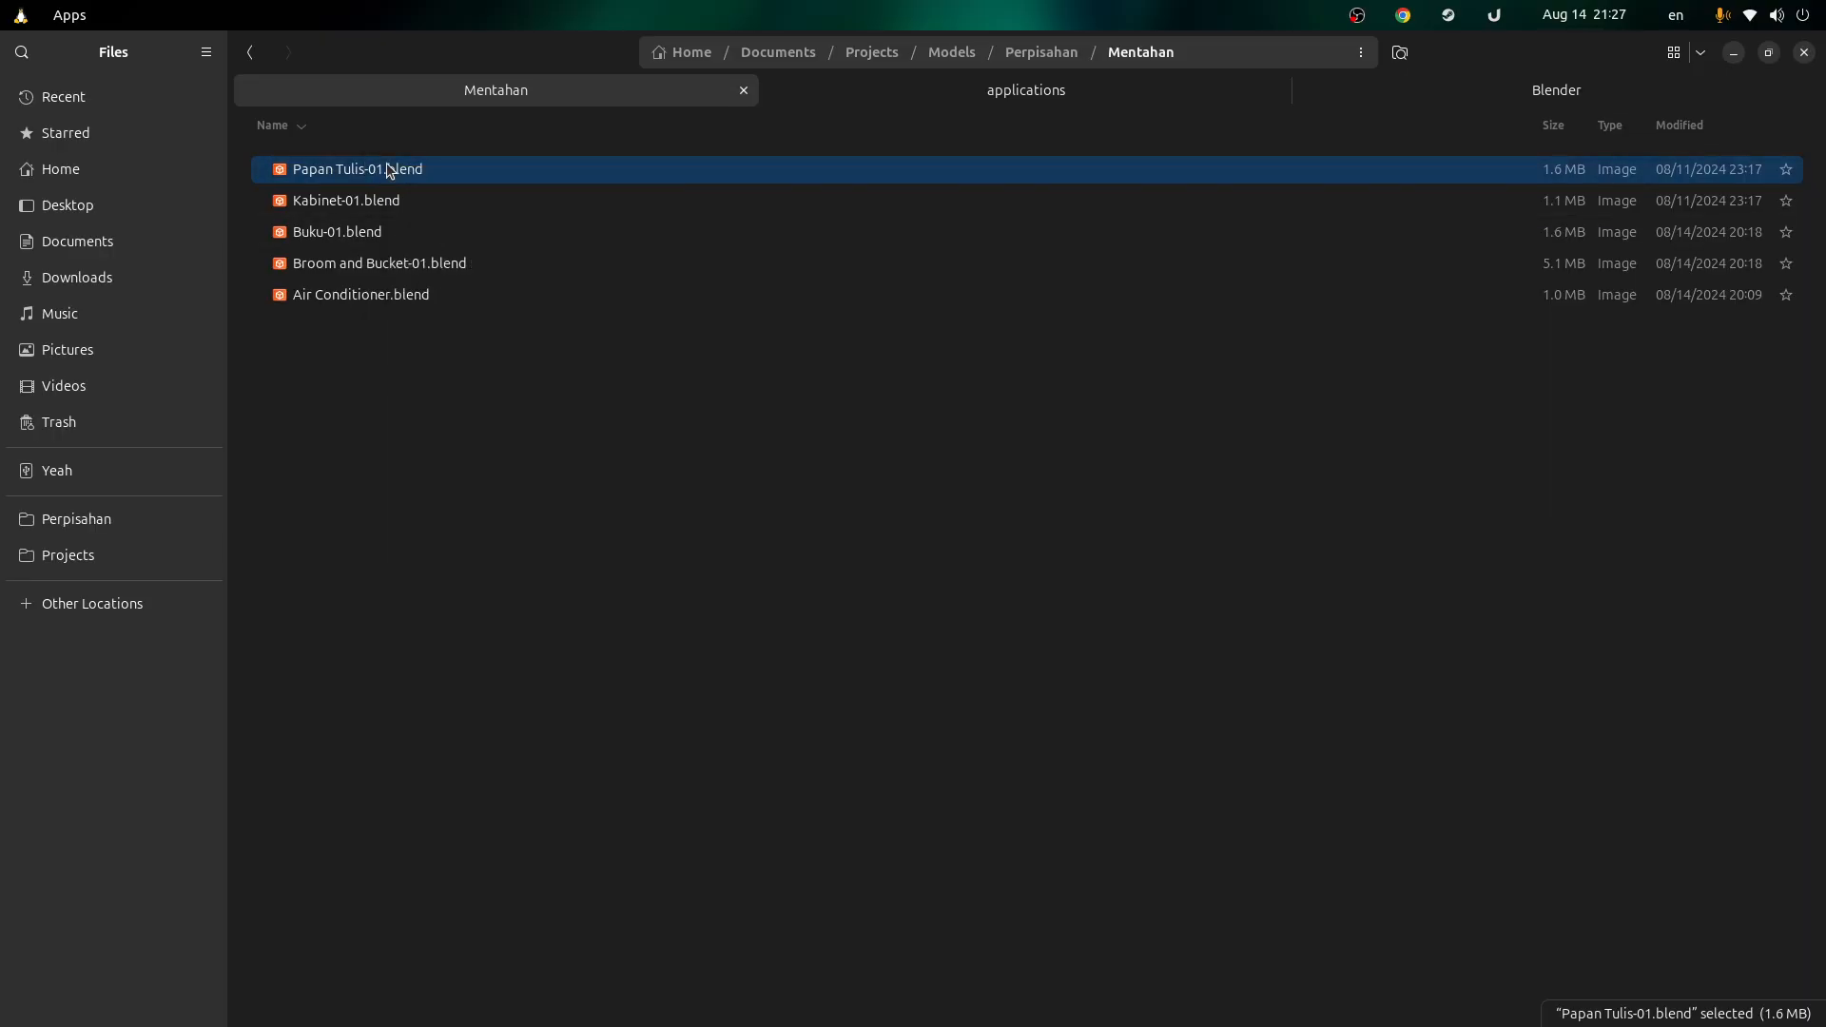
right_click(450, 185)
click(492, 224)
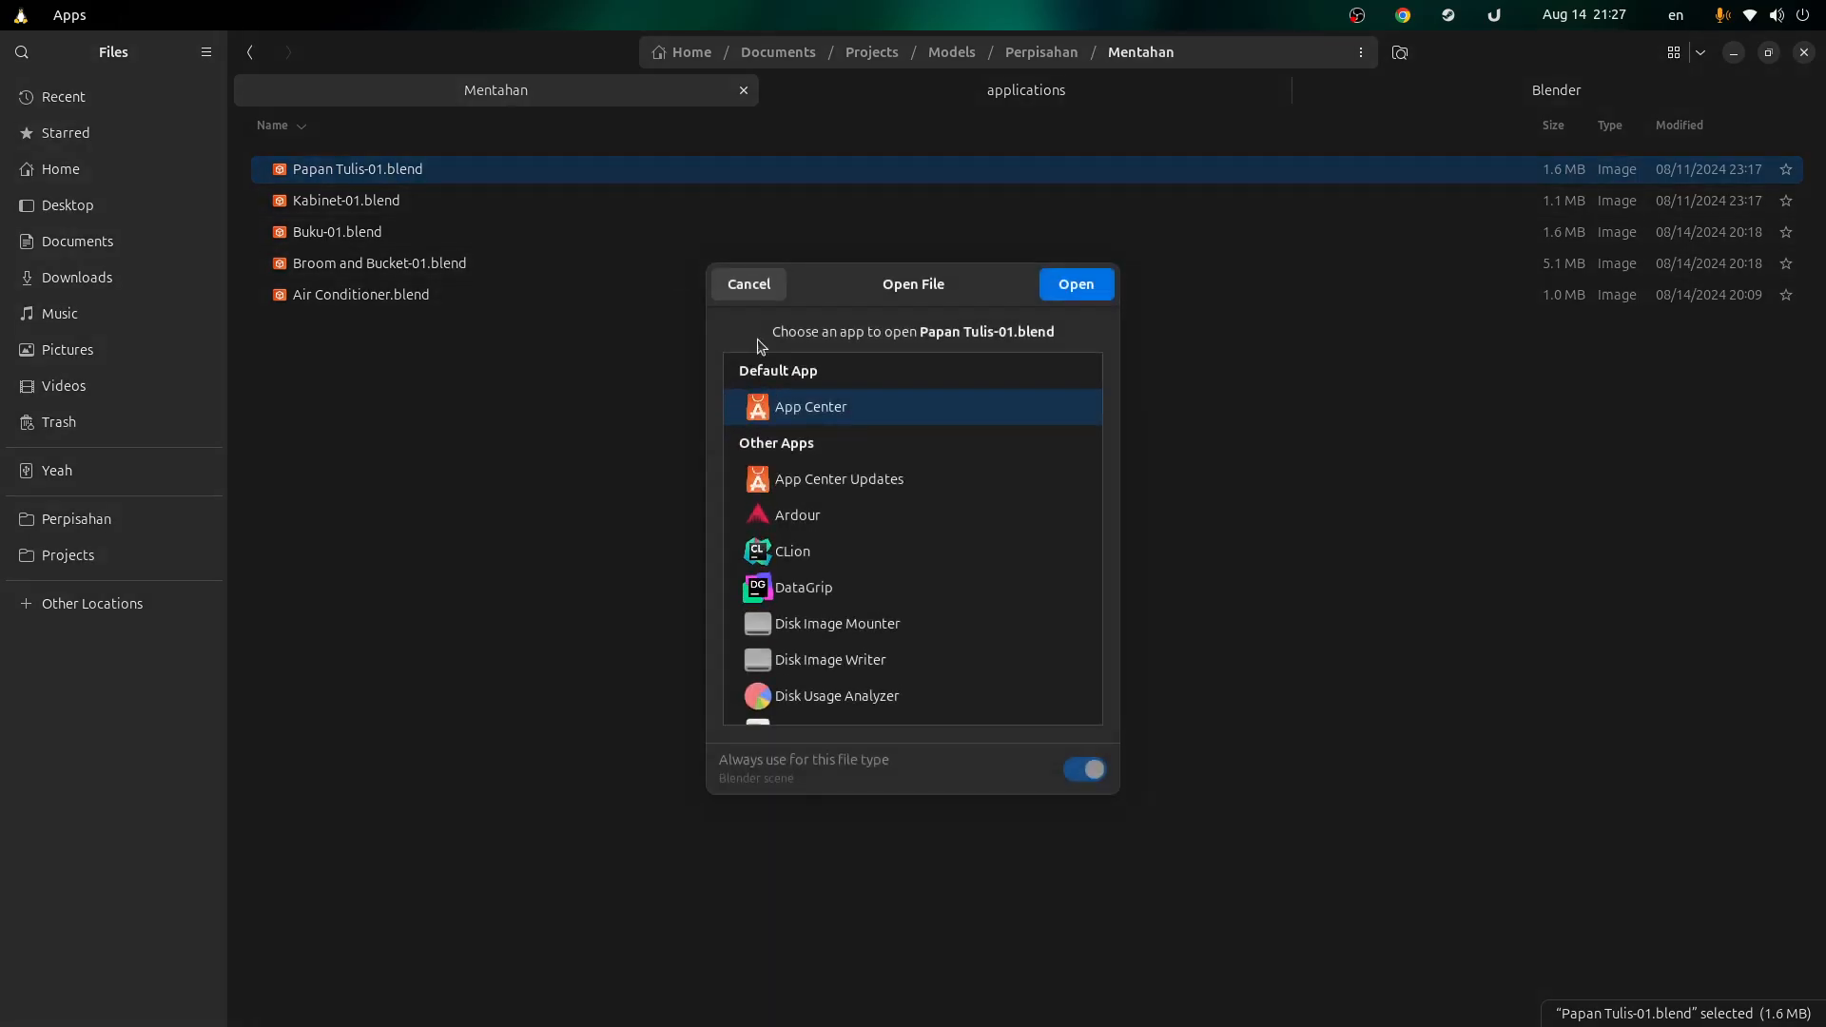
click(760, 286)
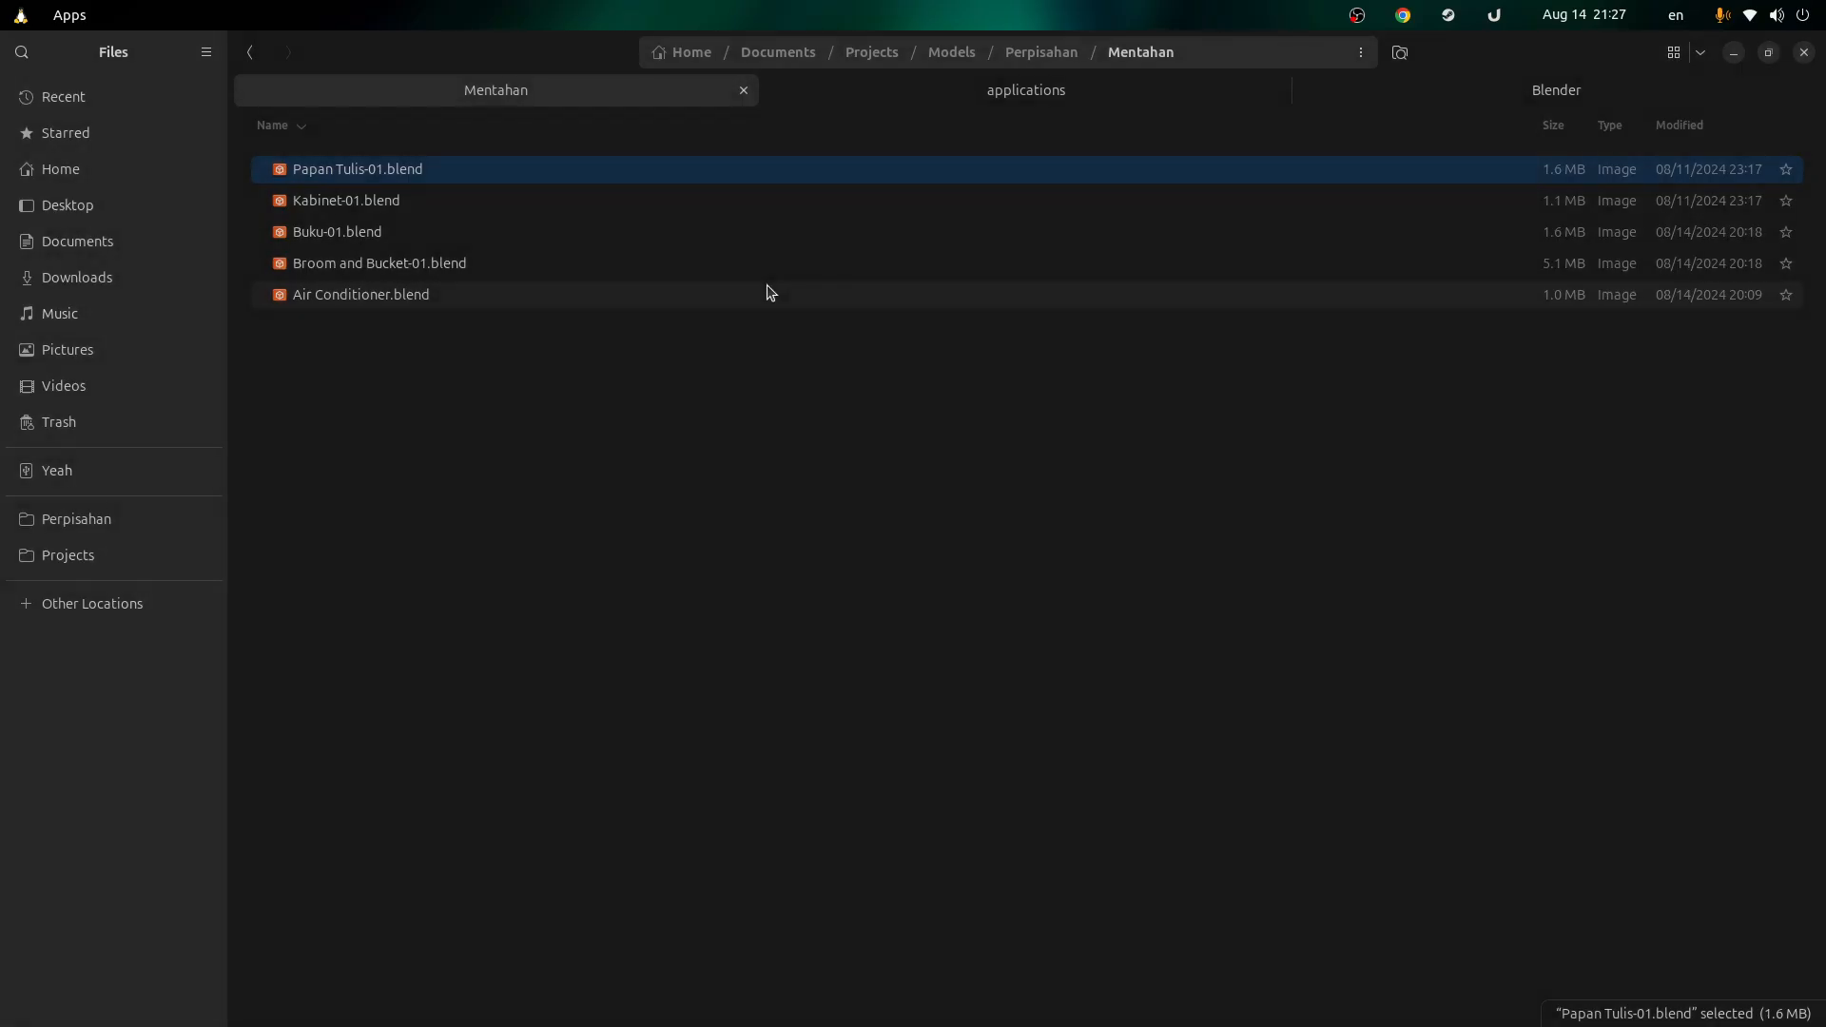
click(1468, 103)
key(alt+Tab)
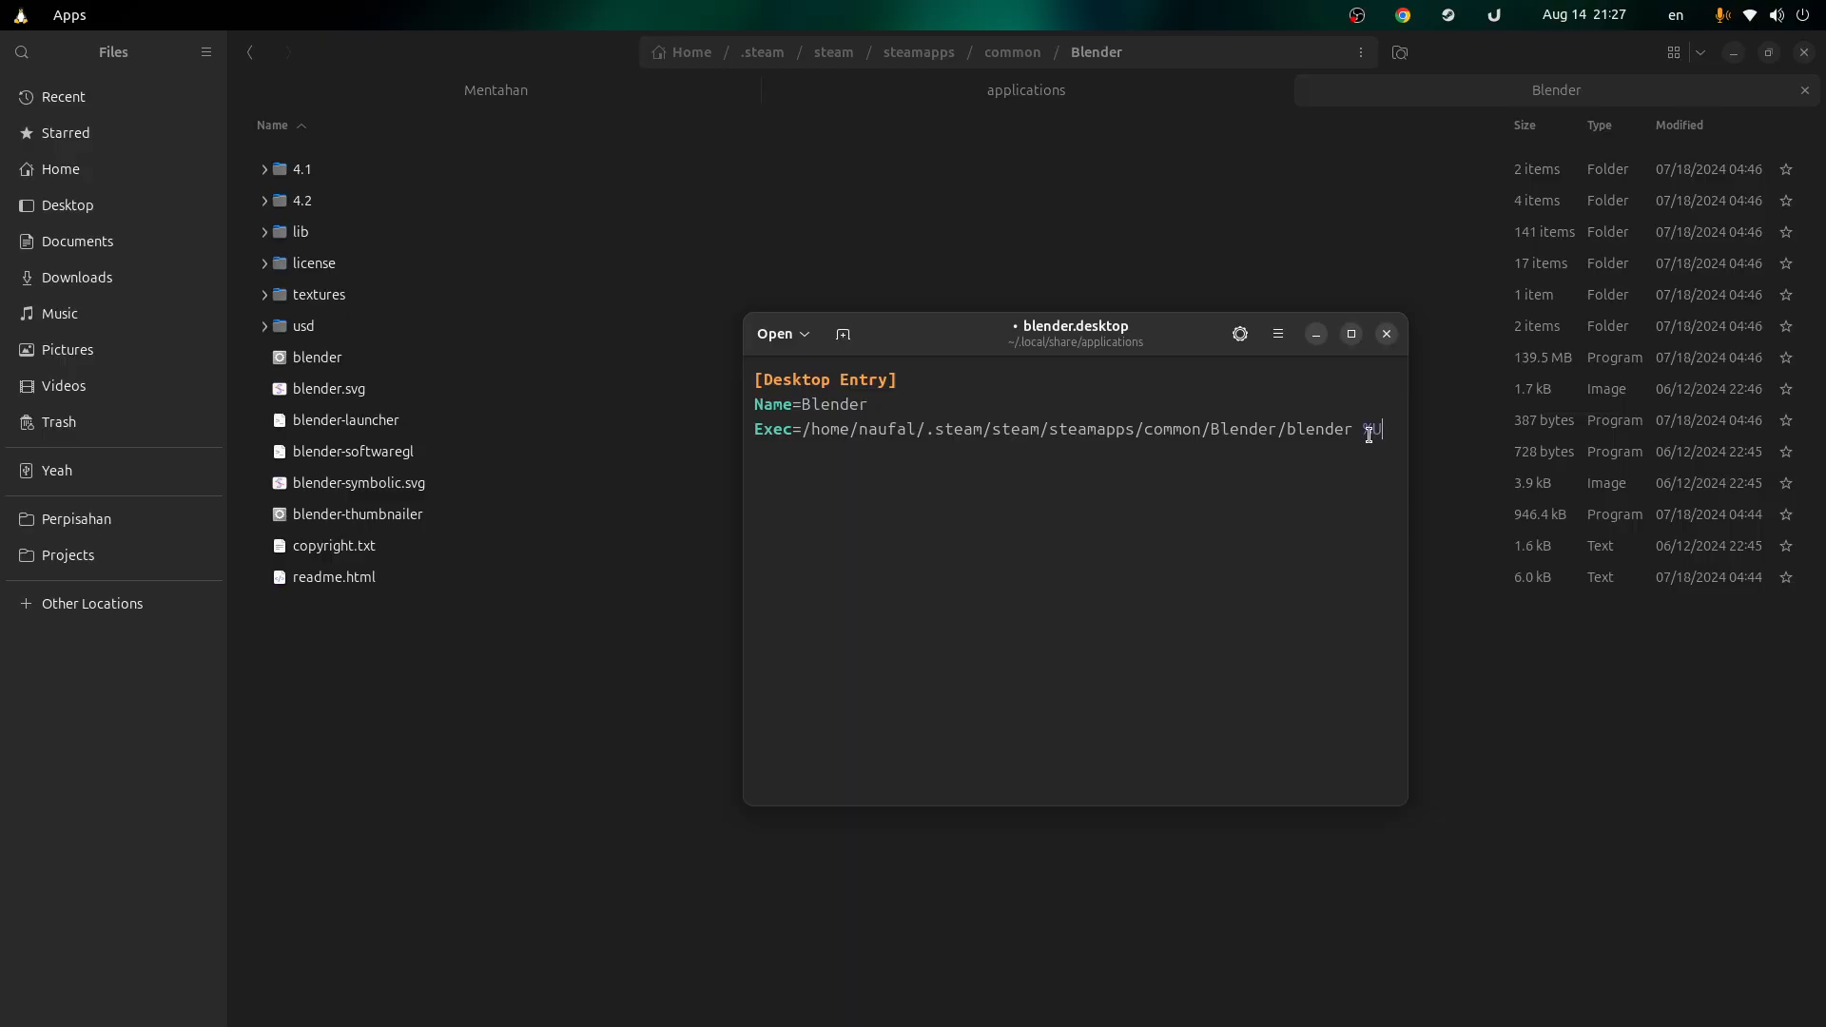
Step: Add Type=Application to blender.desktop, save it, and check the Activities search for 'blender'
text(Type=Application)
key(ctrl+s)
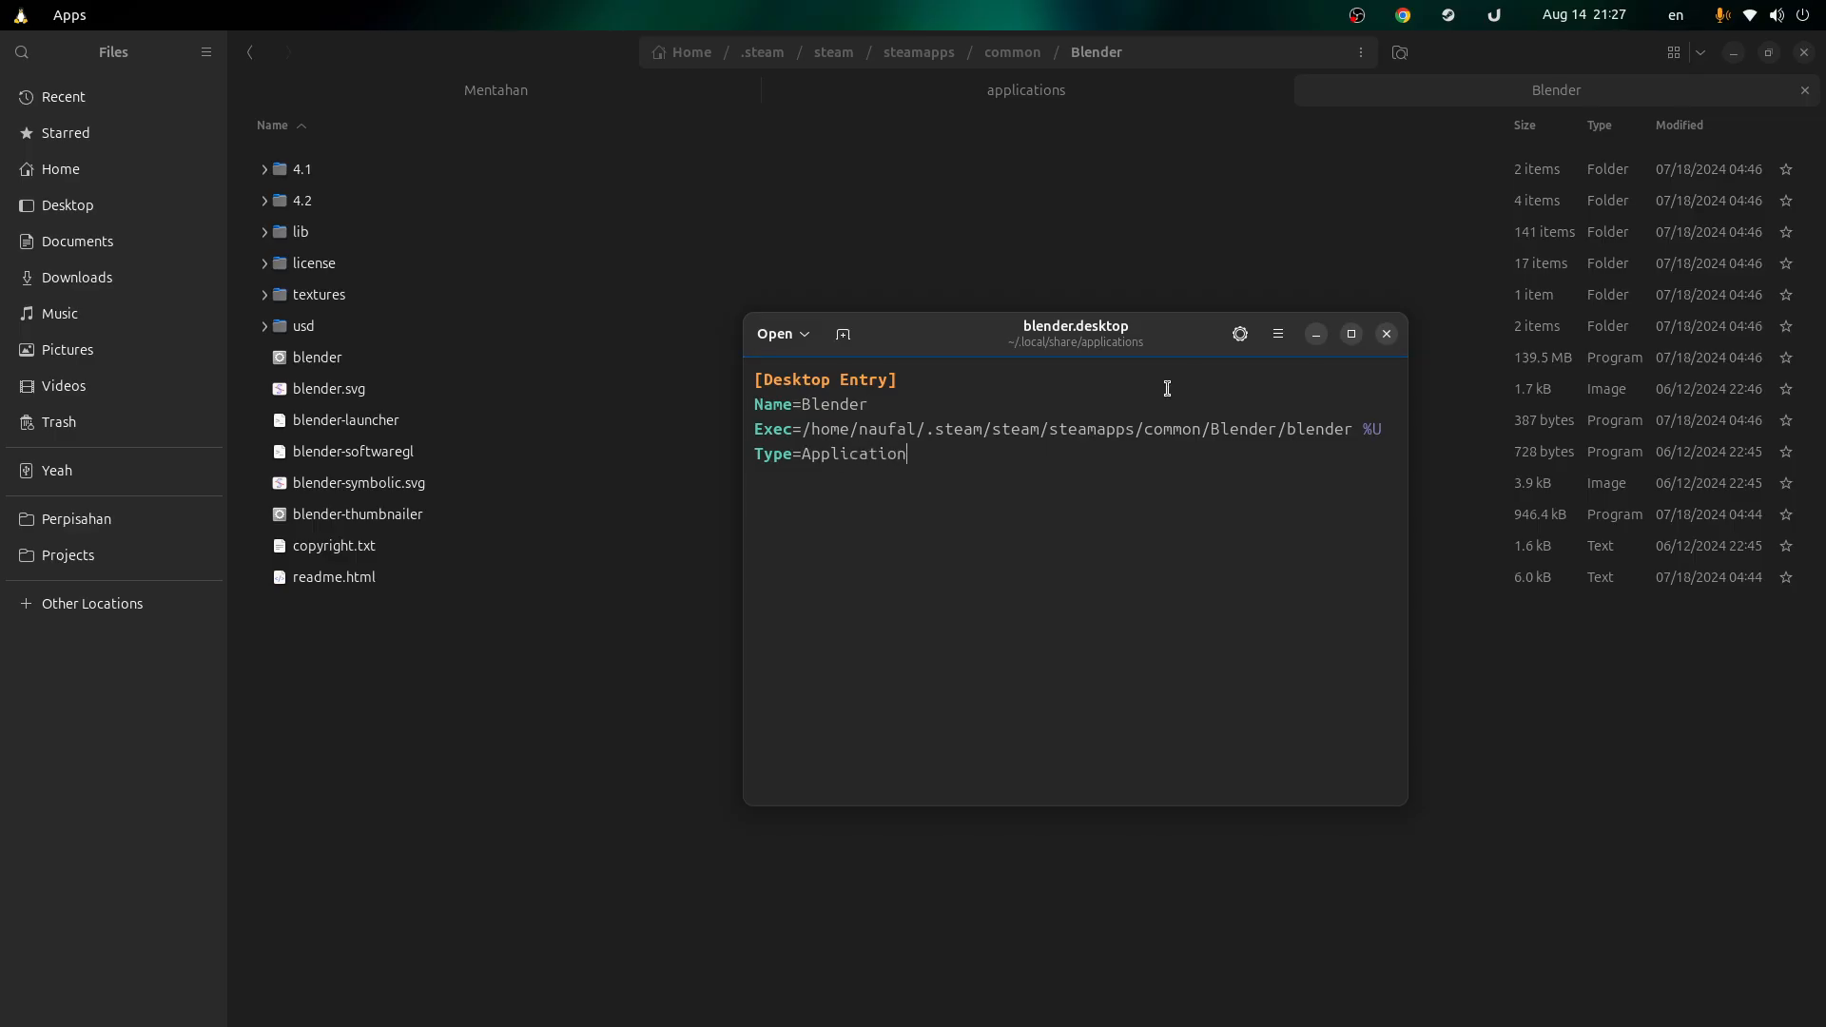
key(super)
text(blender)
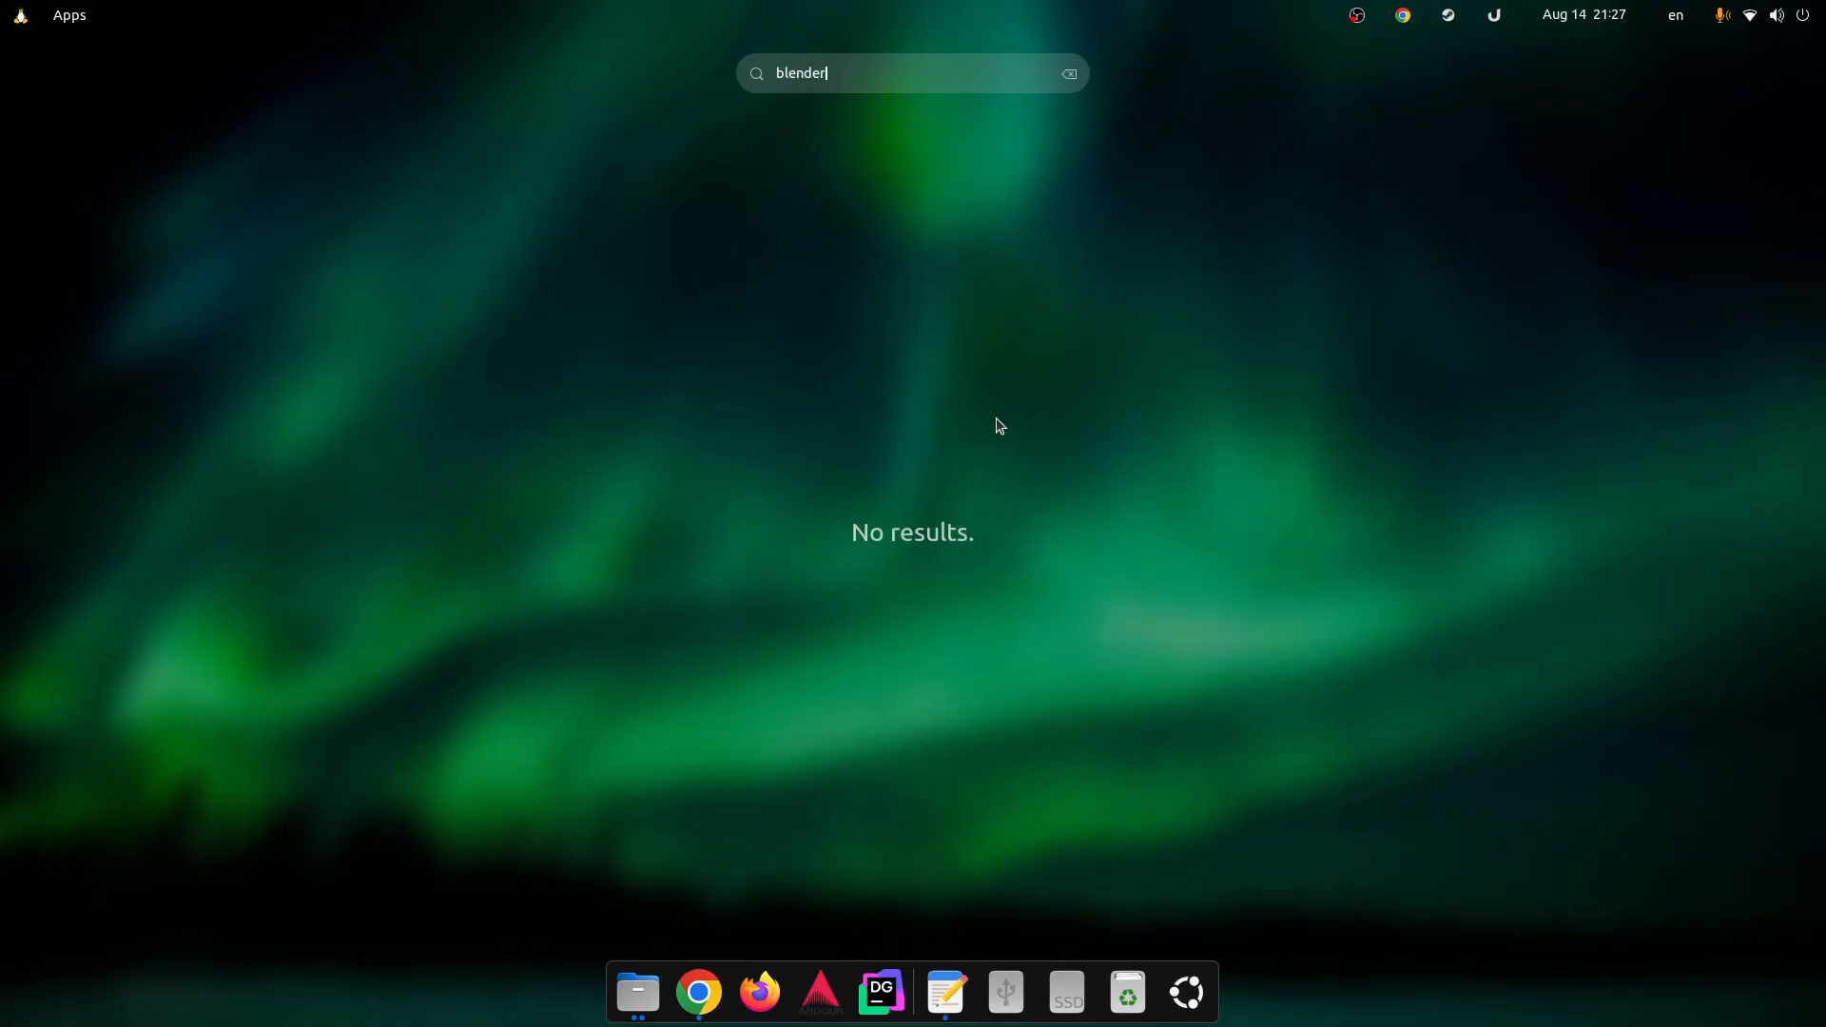
key(Escape)
key(Escape)
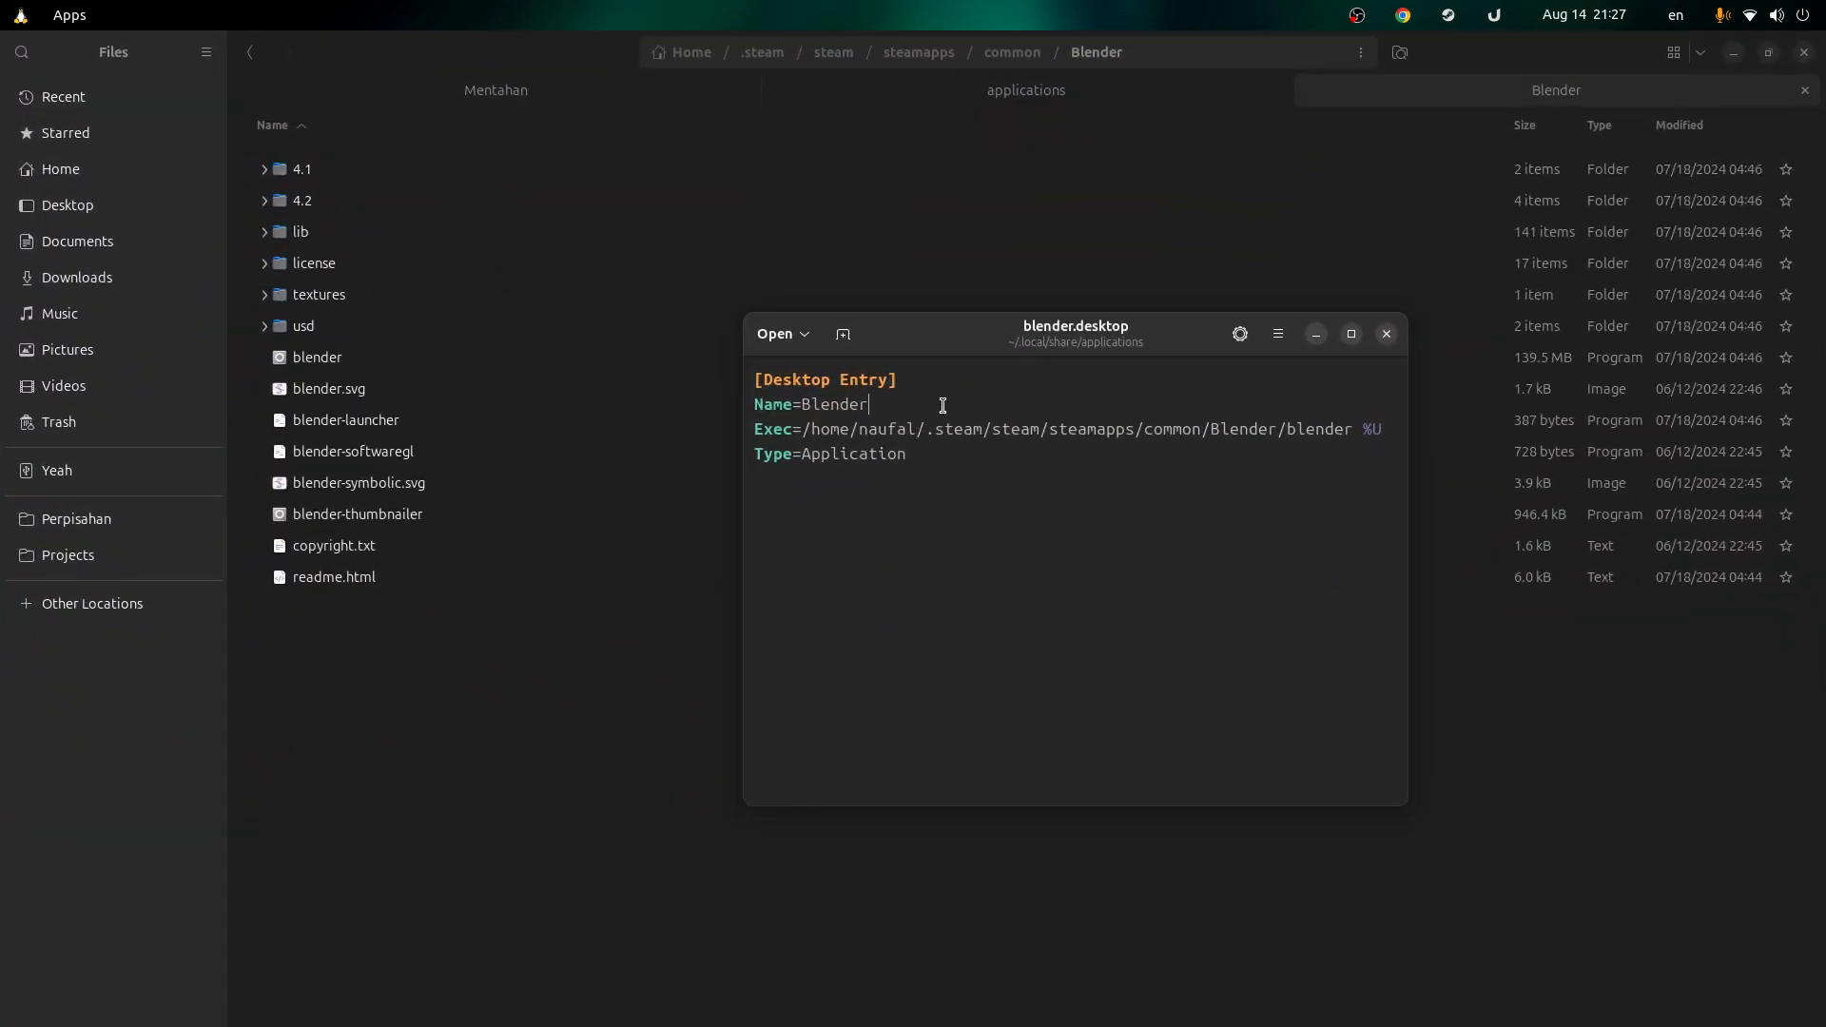
Step: Turn on Executable as Program in blender.desktop's Properties
click(1010, 87)
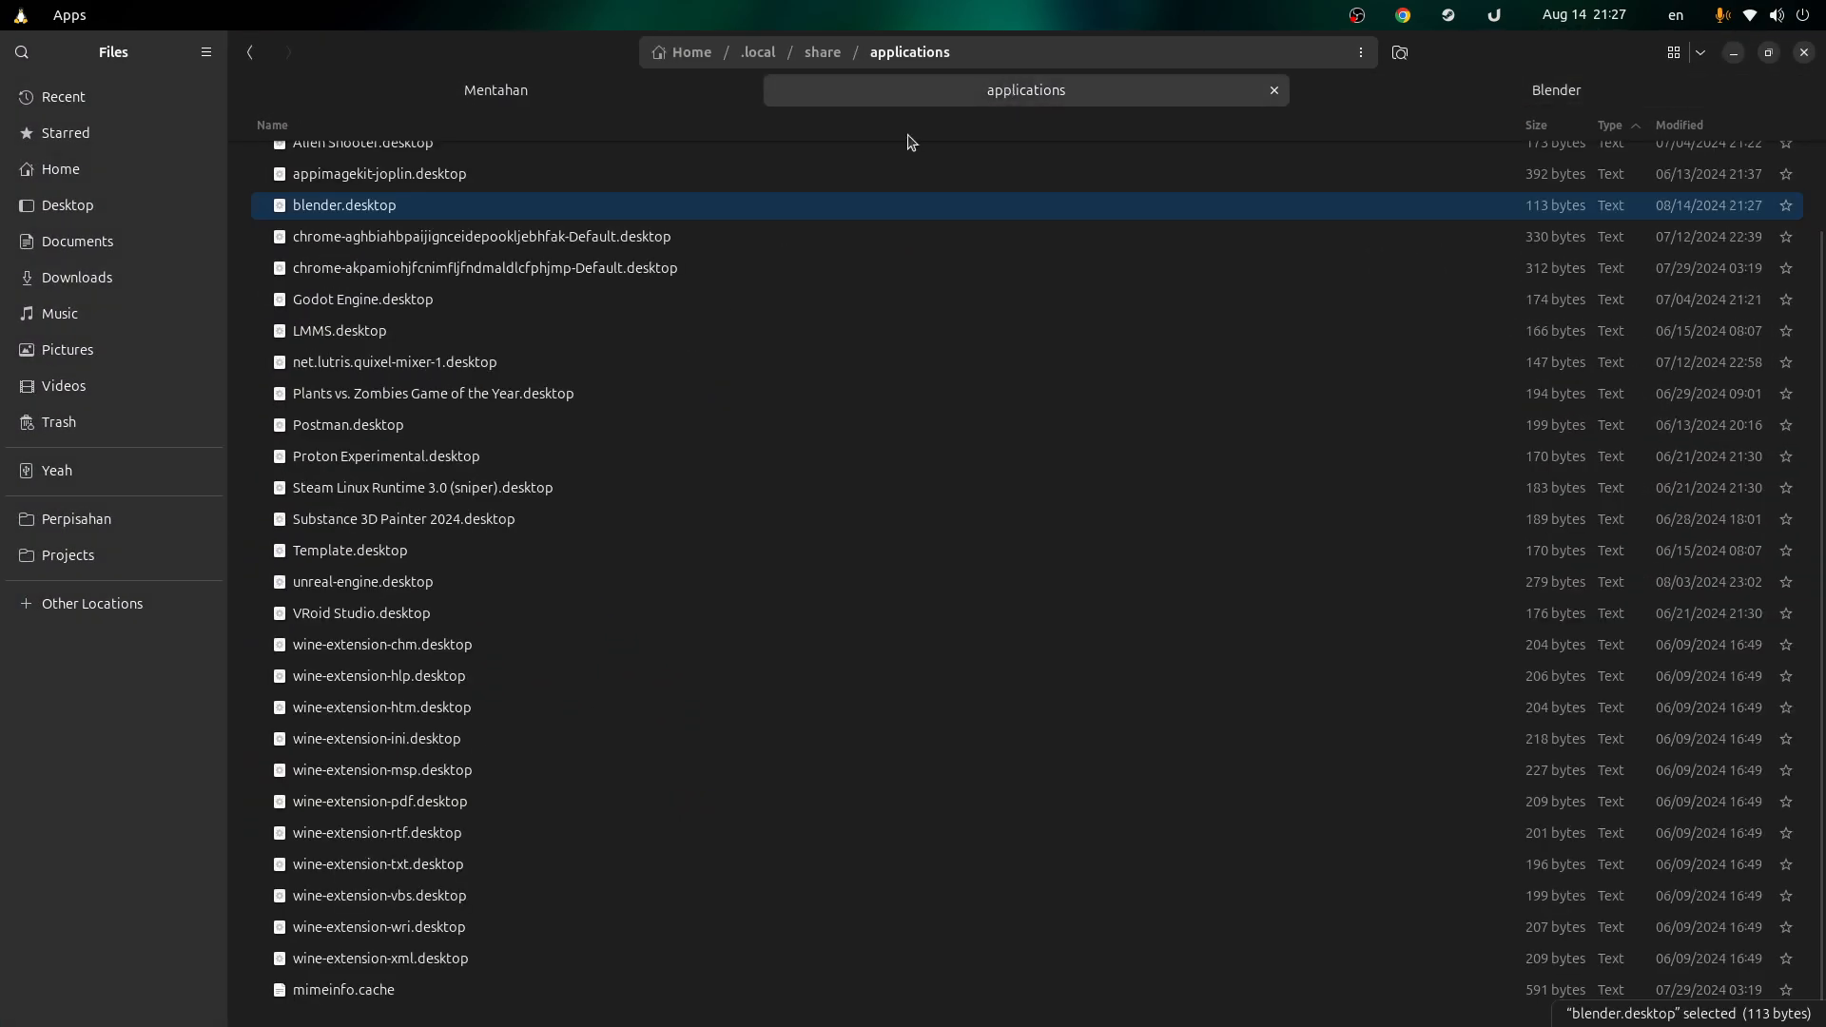
right_click(447, 209)
click(589, 603)
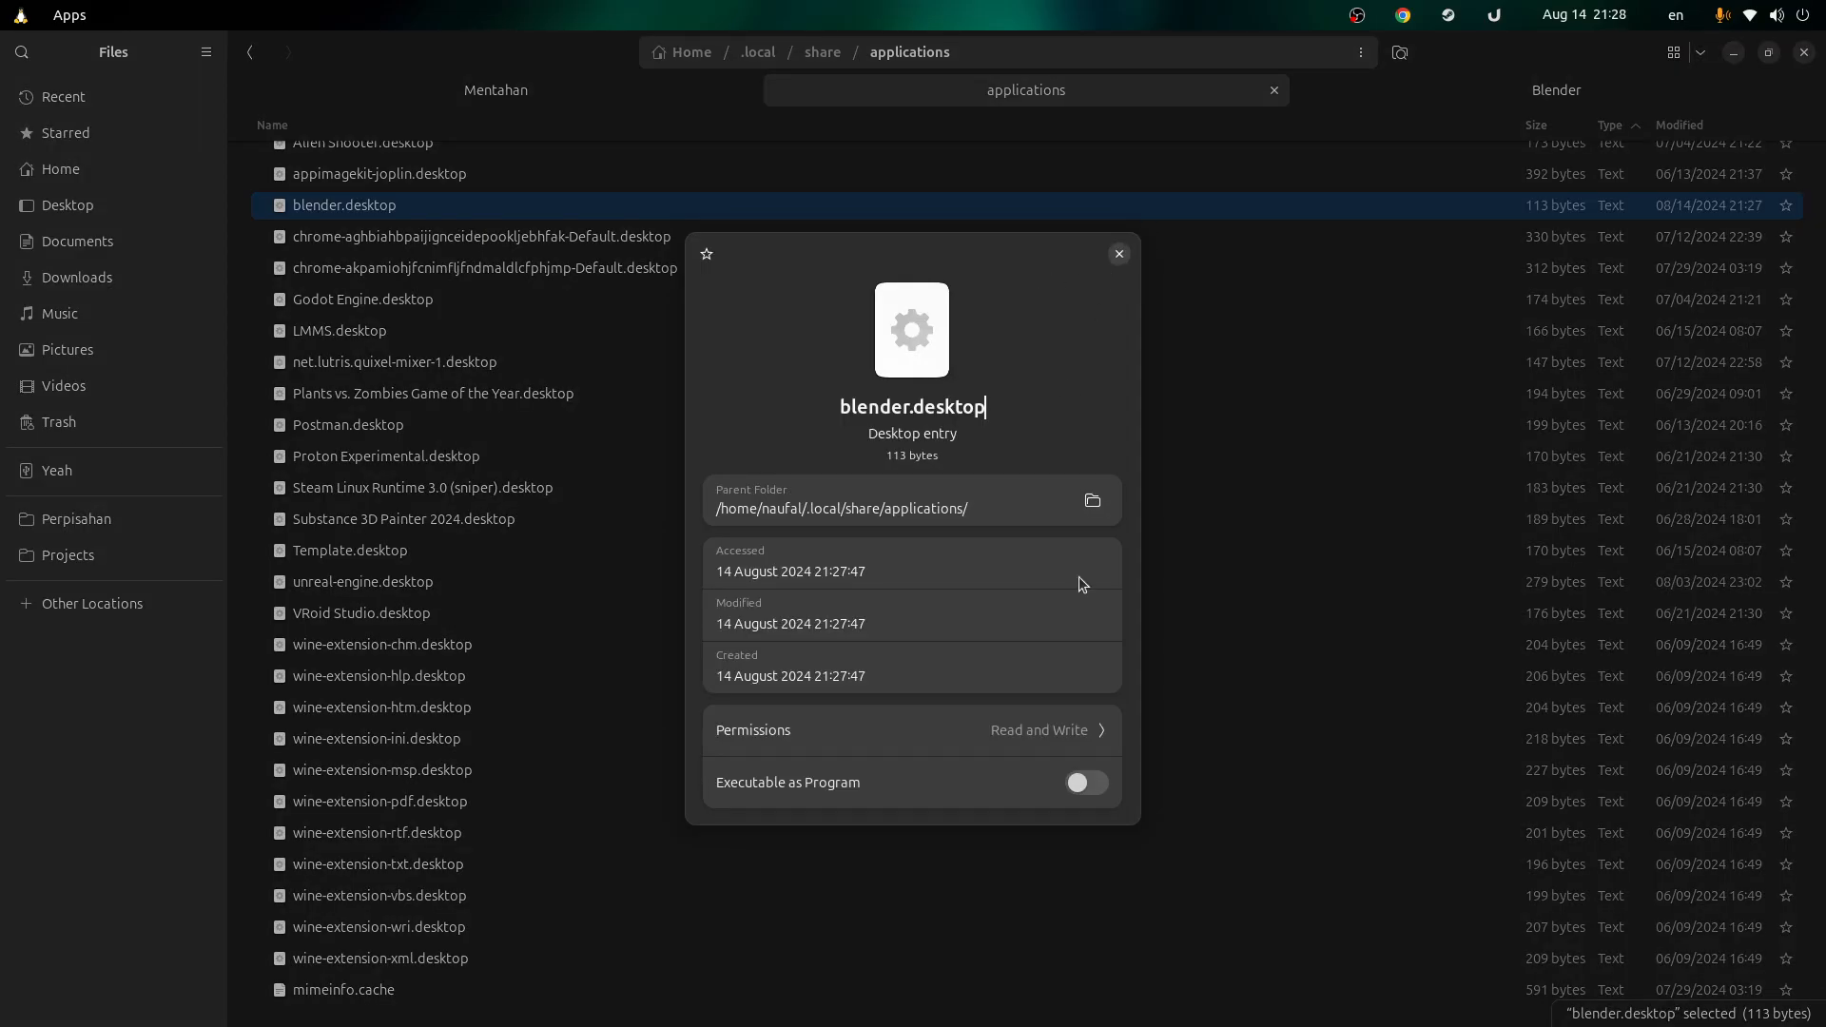
click(1087, 785)
click(1118, 253)
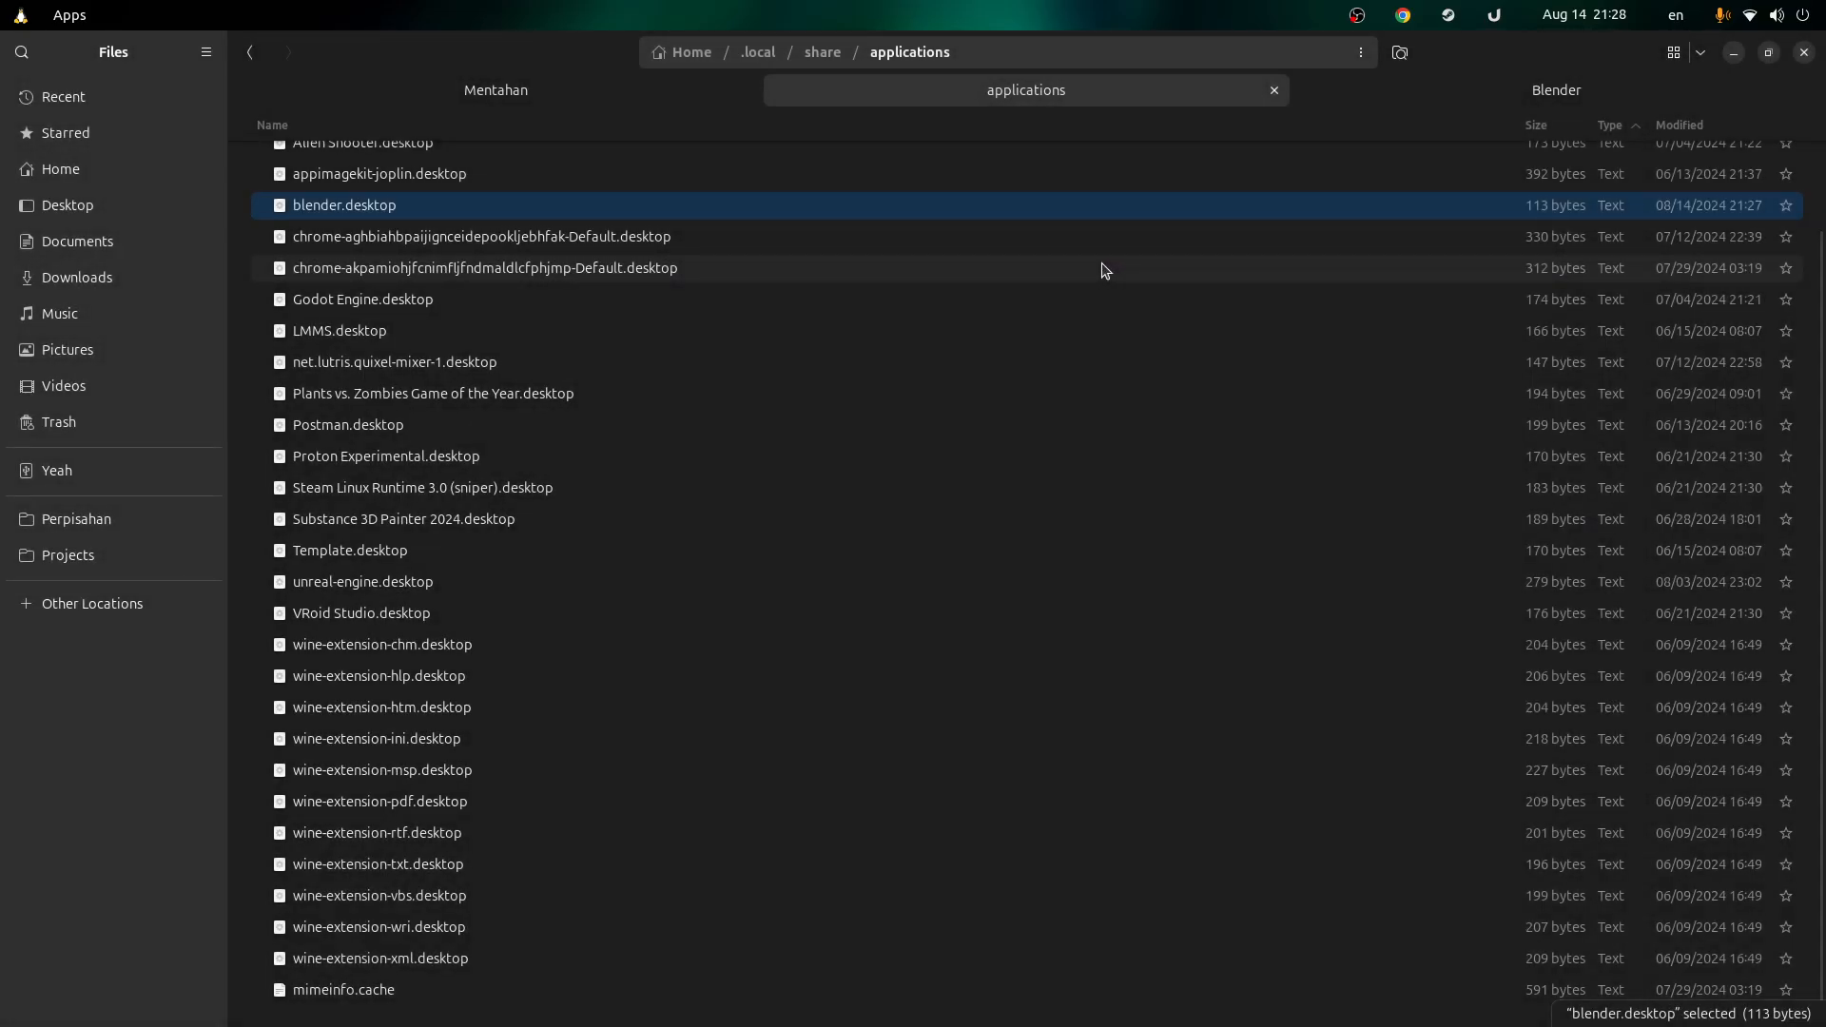
Step: Launch Blender from an Activities search for 'blen', then return to the Mentahan folder in Files
key(super)
text(blen)
key(Return)
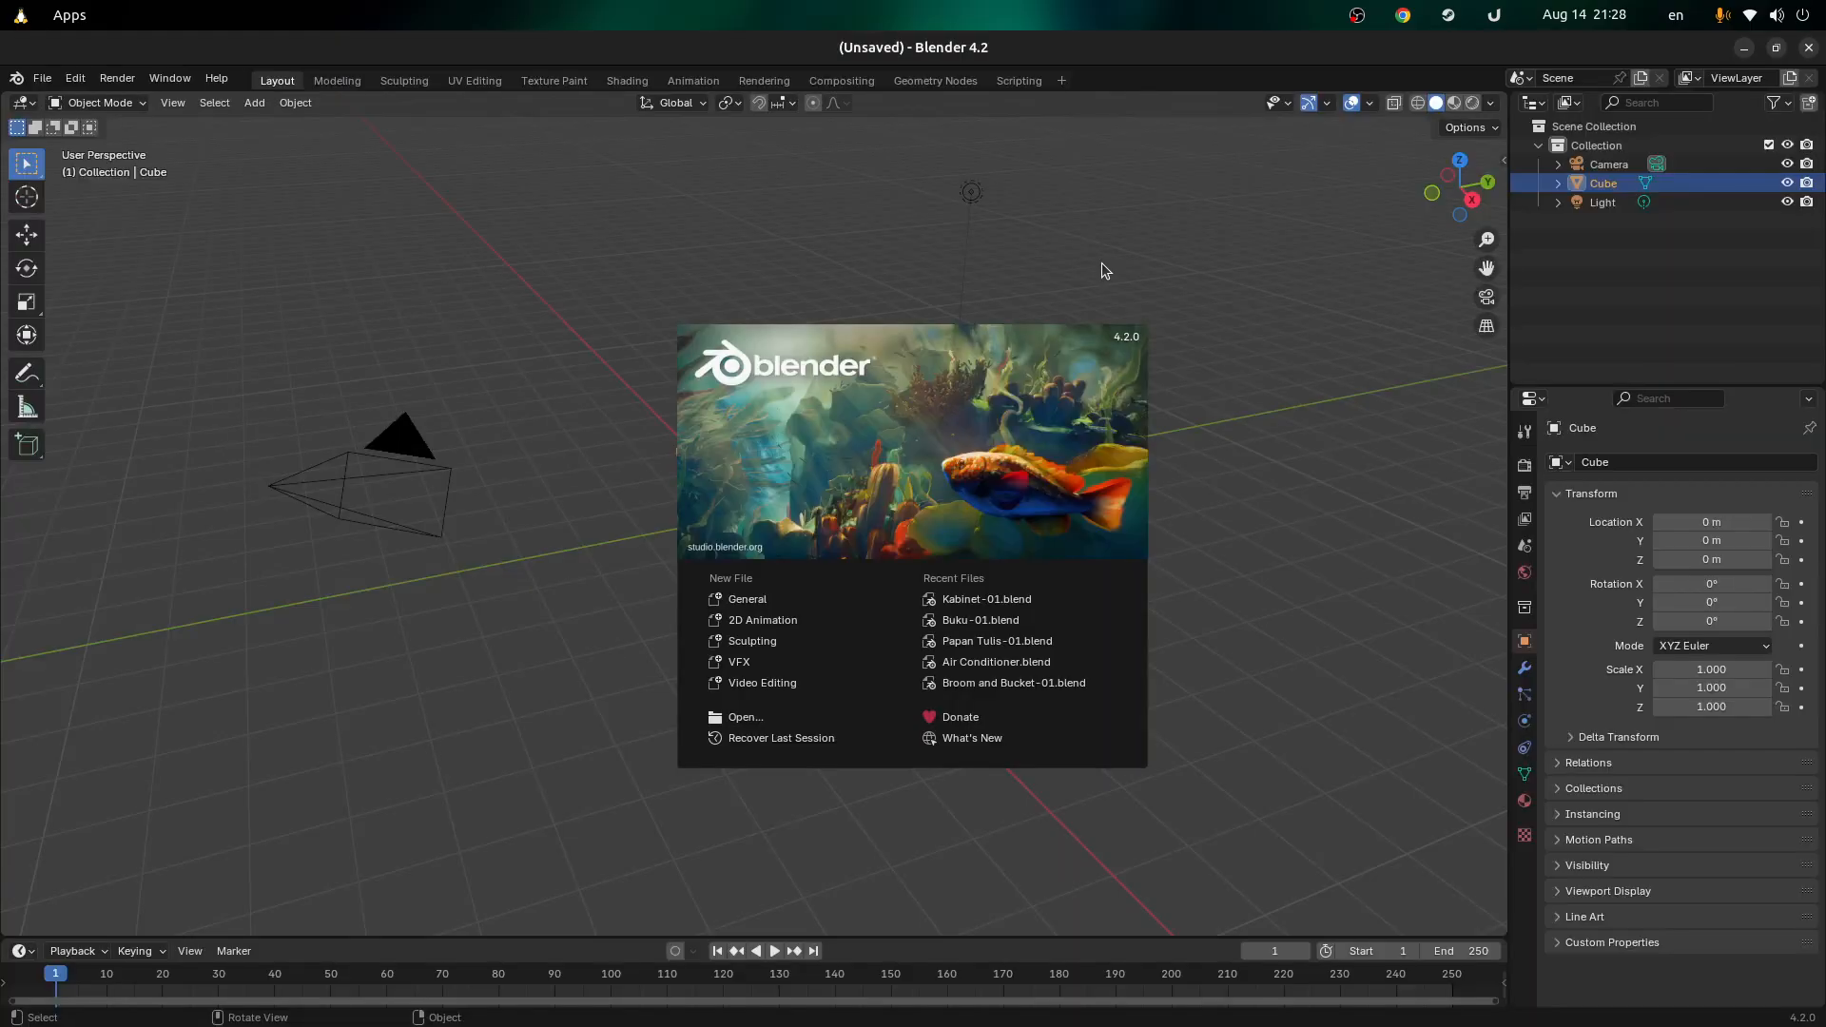
click(735, 308)
drag(858, 414, 927, 426)
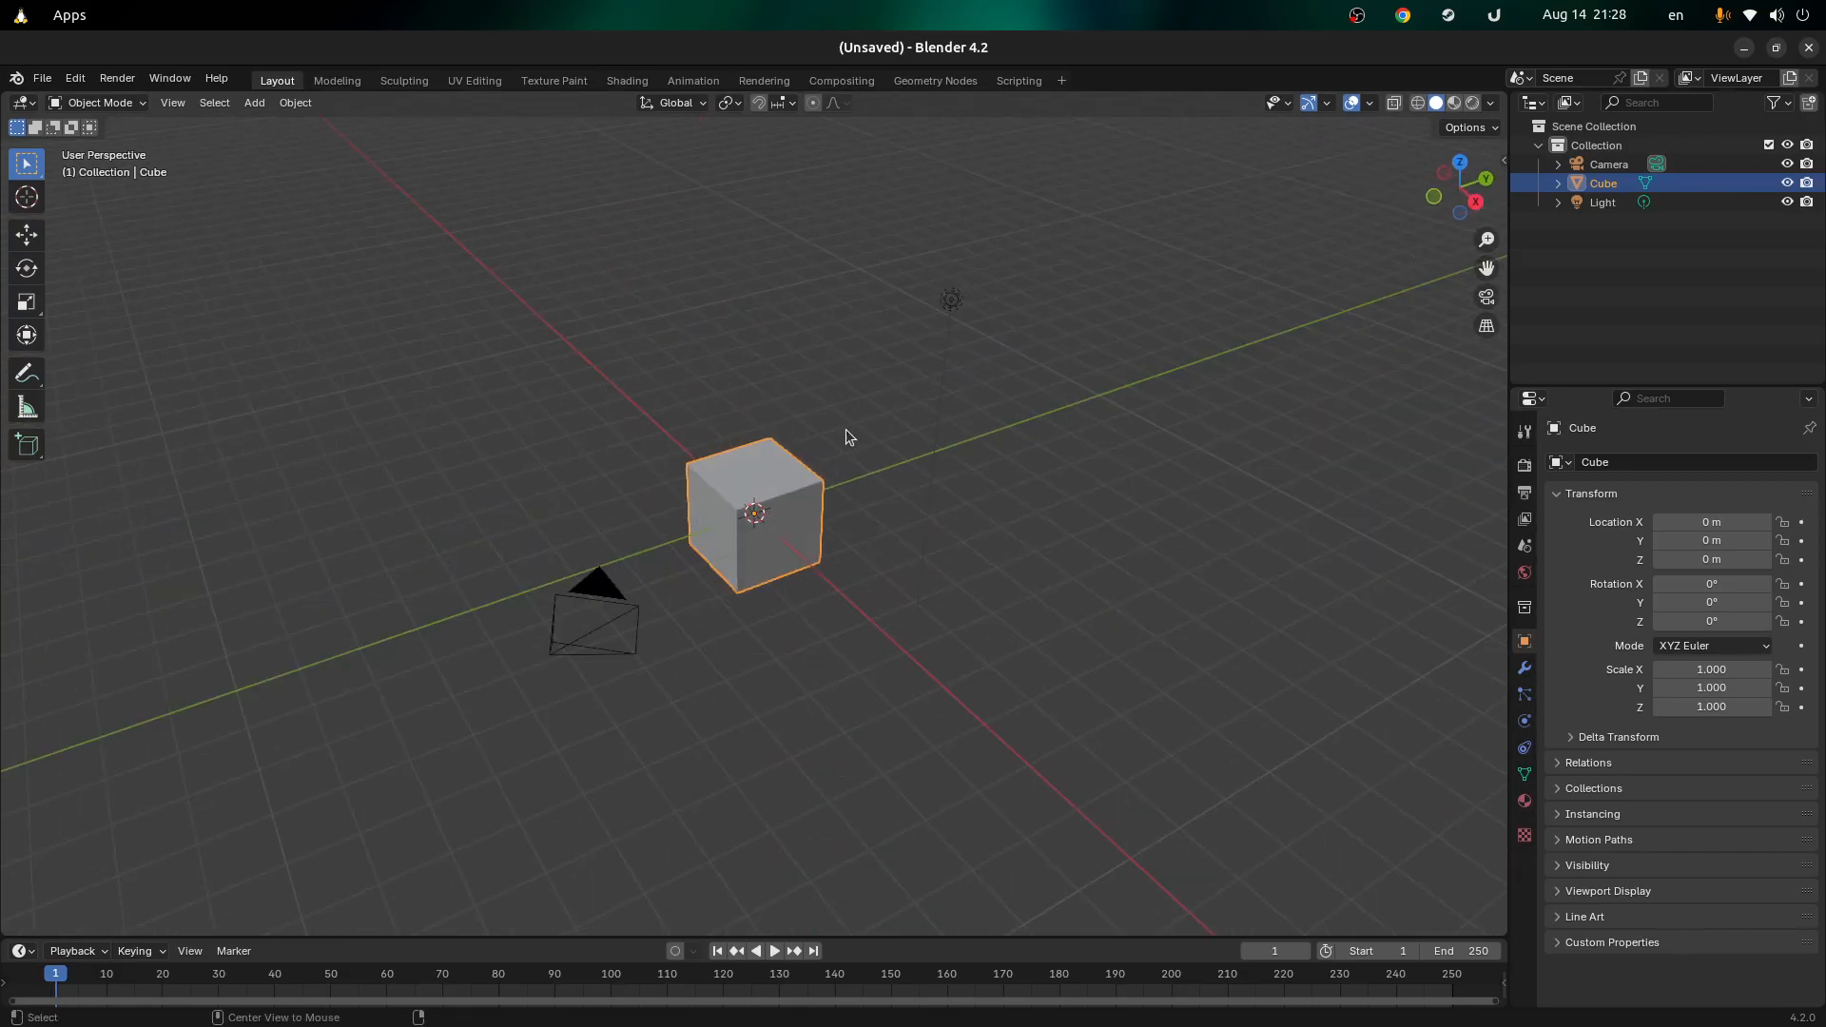
key(alt+Tab)
click(627, 90)
Step: Open Kabinet-01.blend with Blender (Default App) from Open With and orbit around the cabinet
right_click(314, 195)
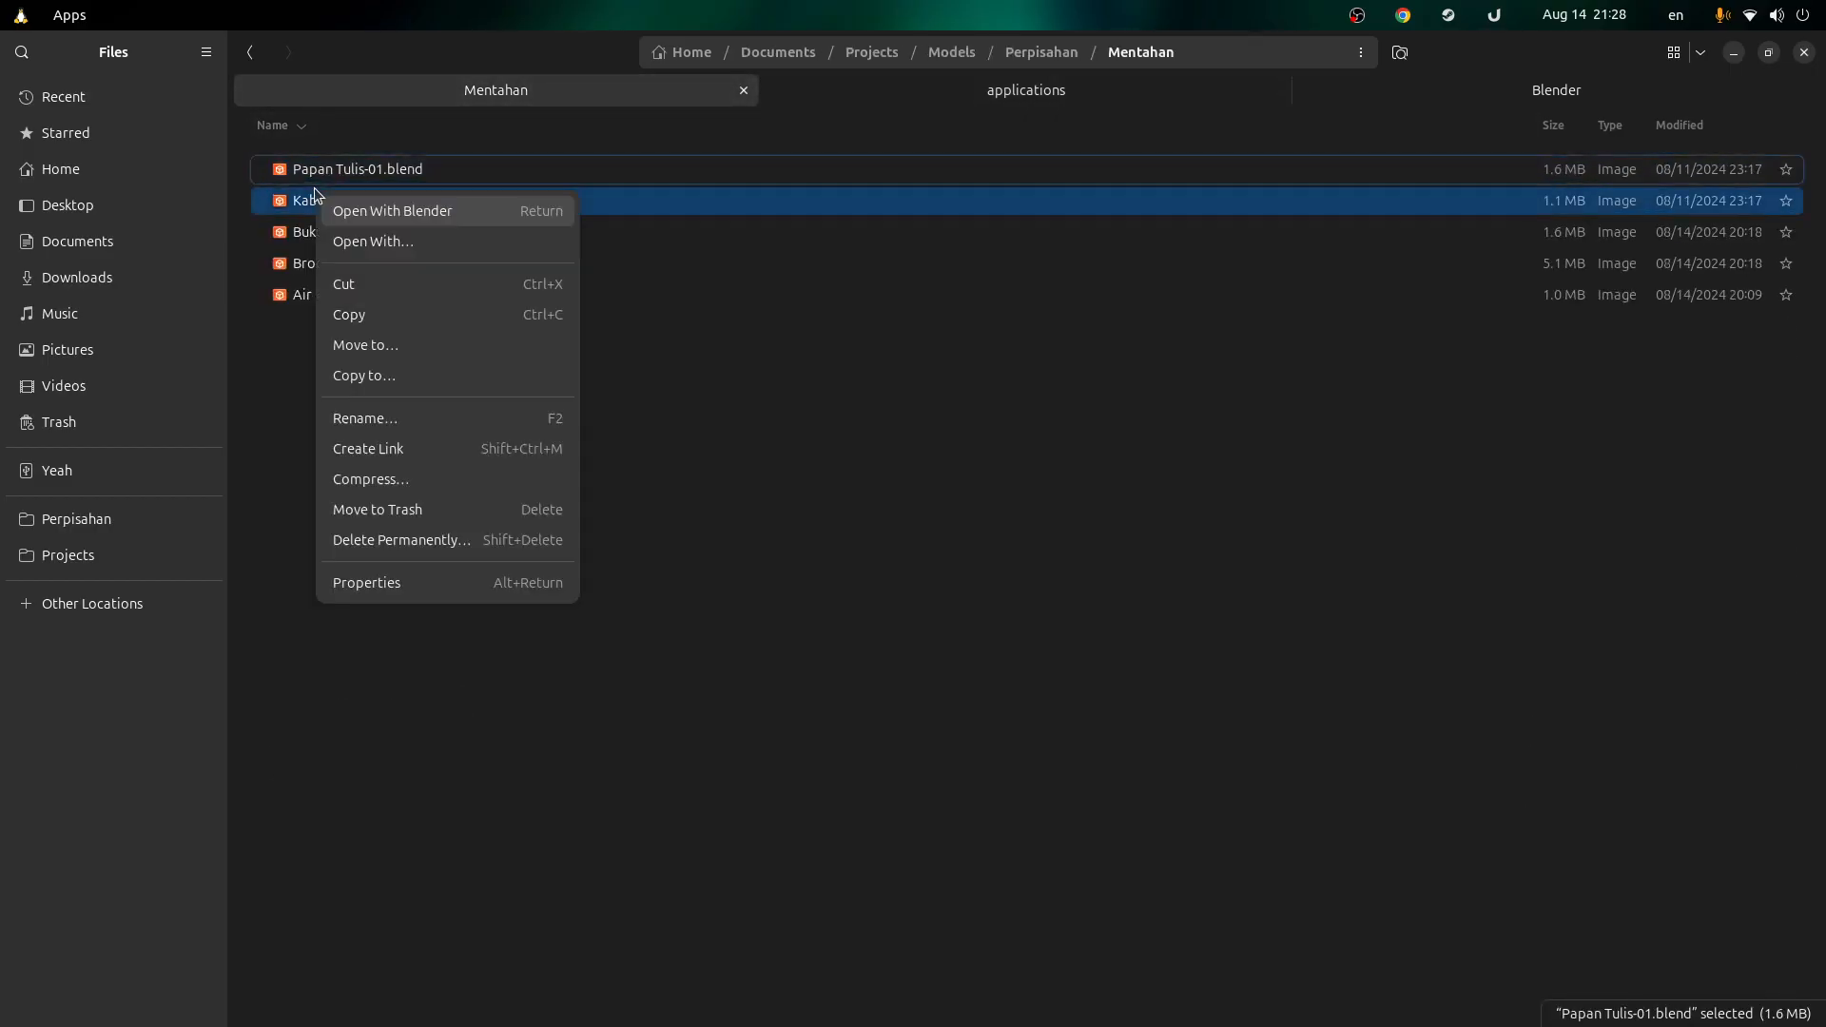
click(352, 241)
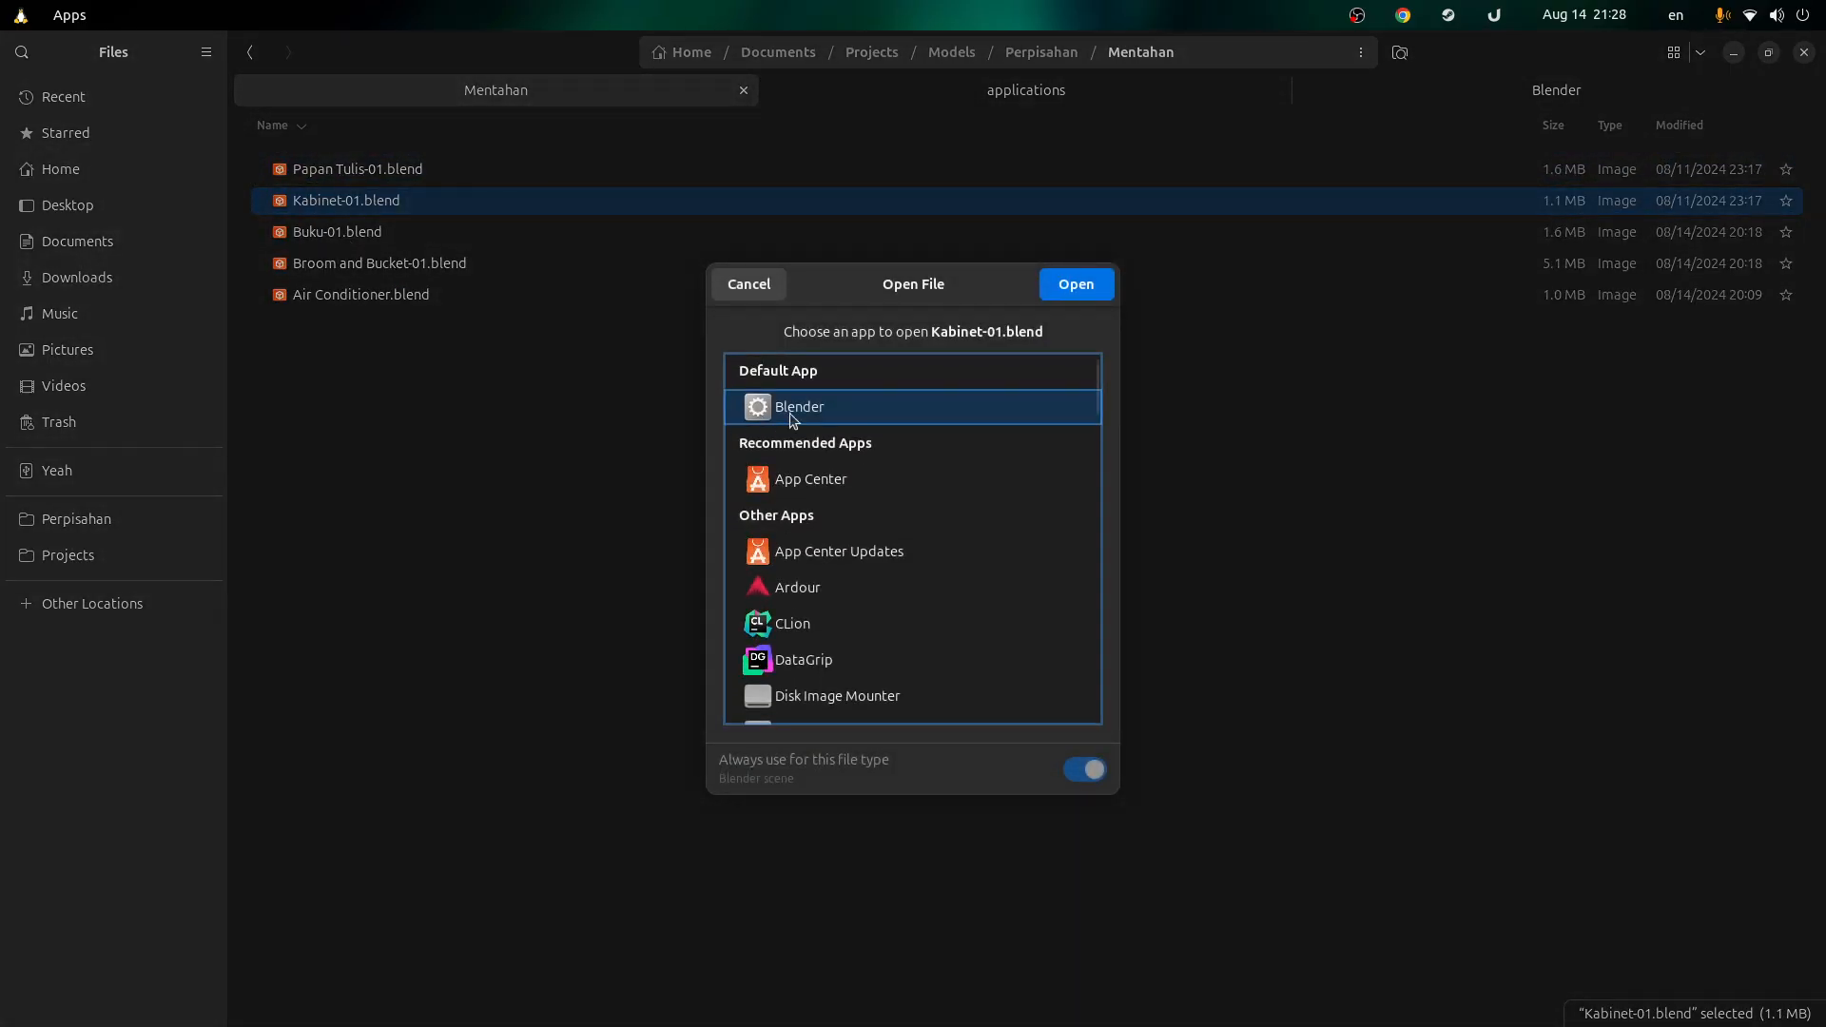
double_click(862, 404)
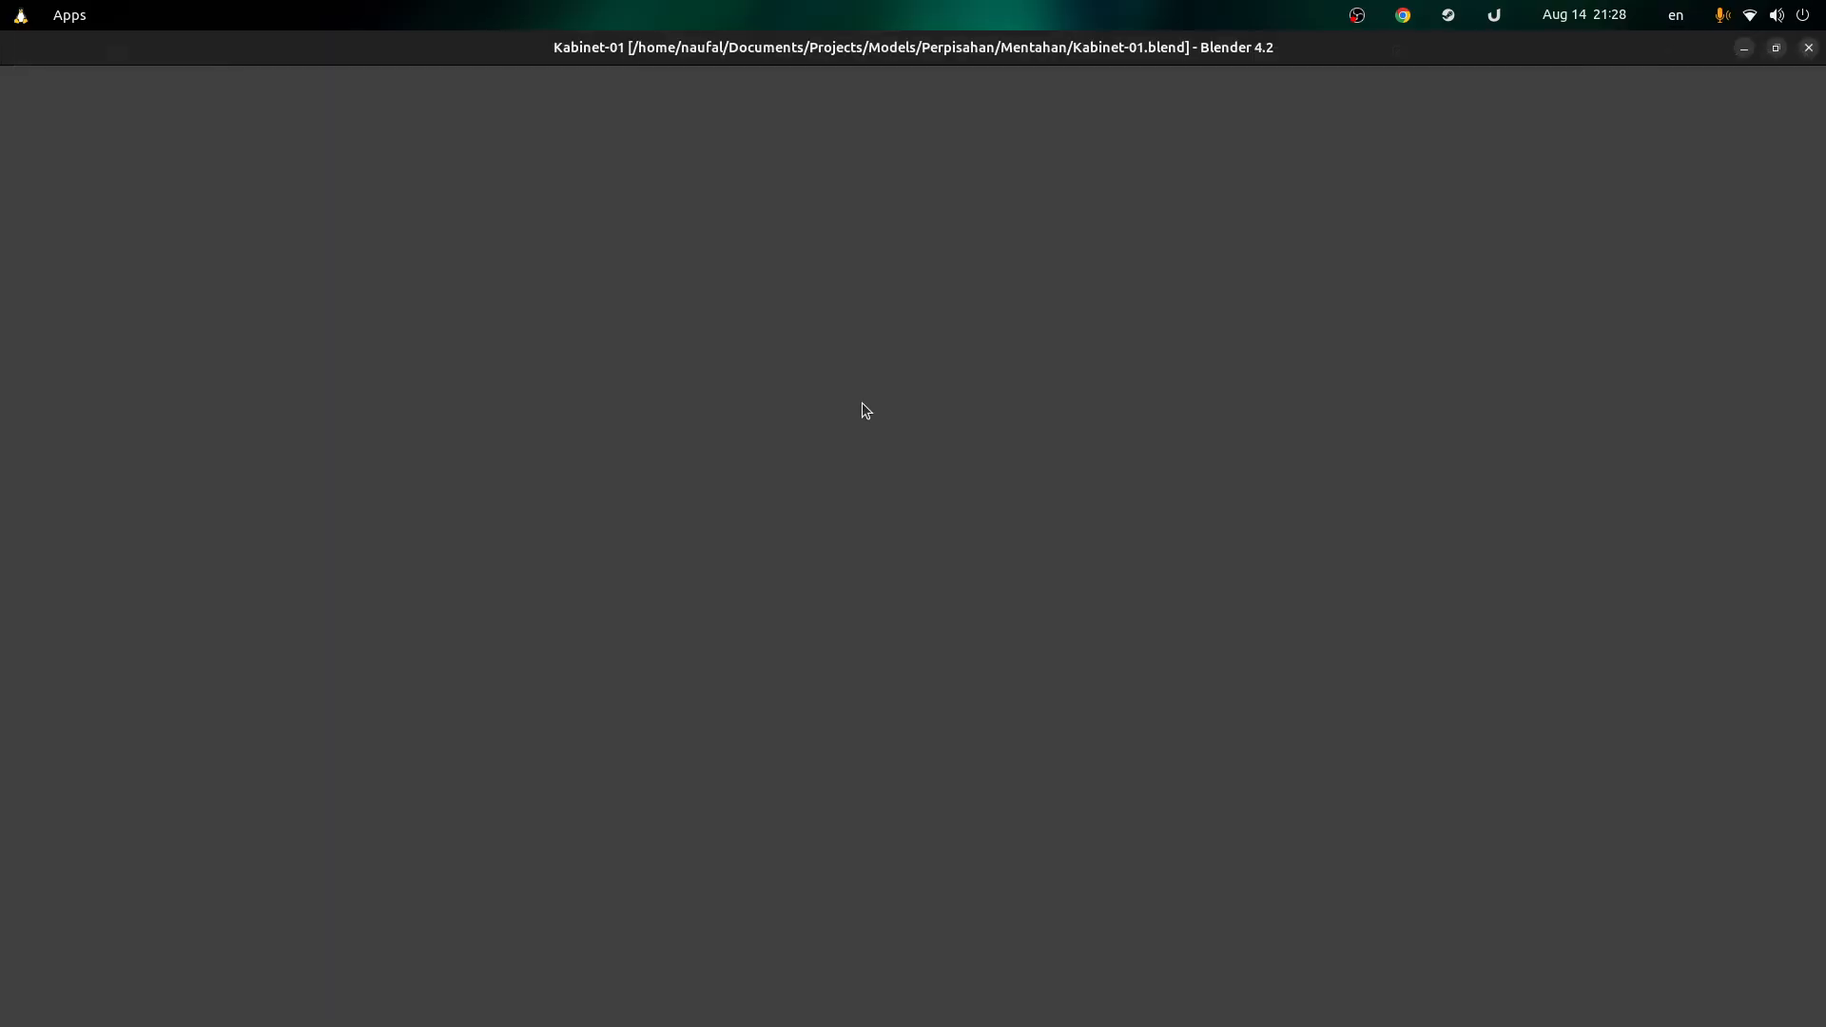
drag(778, 553, 837, 512)
Step: Close the gedit window editing blender.desktop
key(alt+Tab)
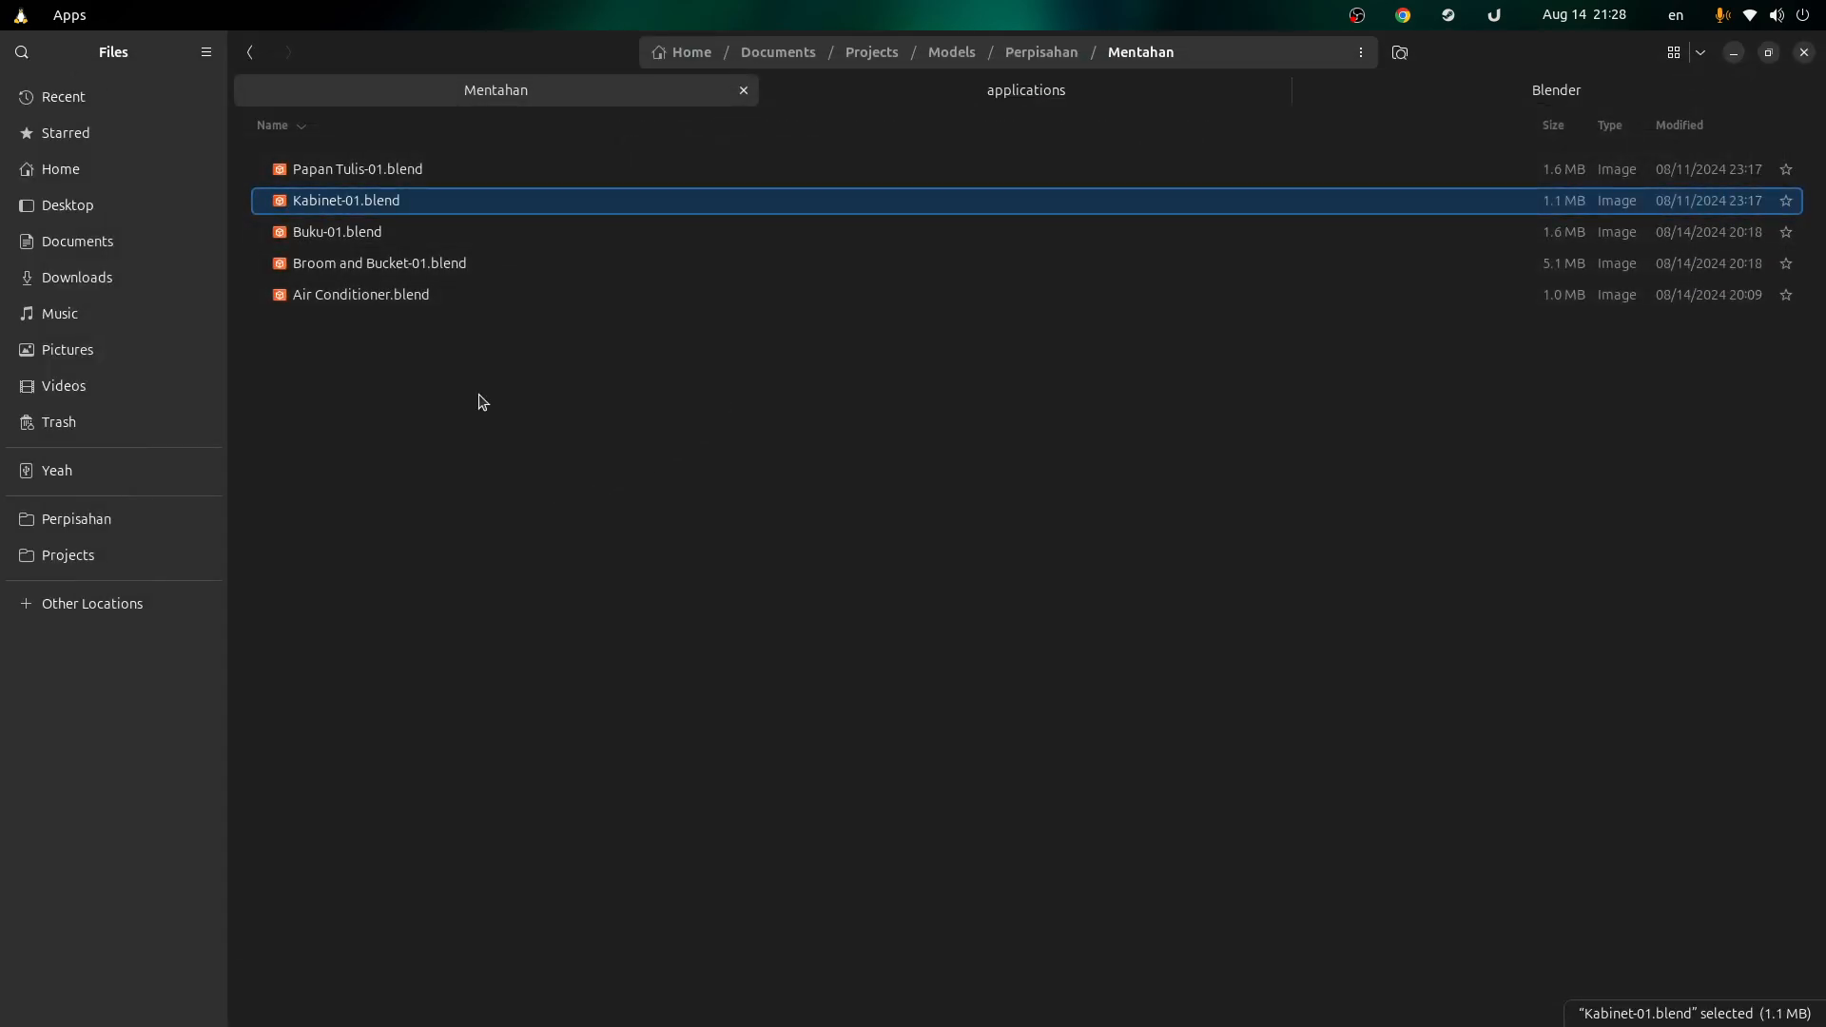
key(alt+Tab)
click(1385, 334)
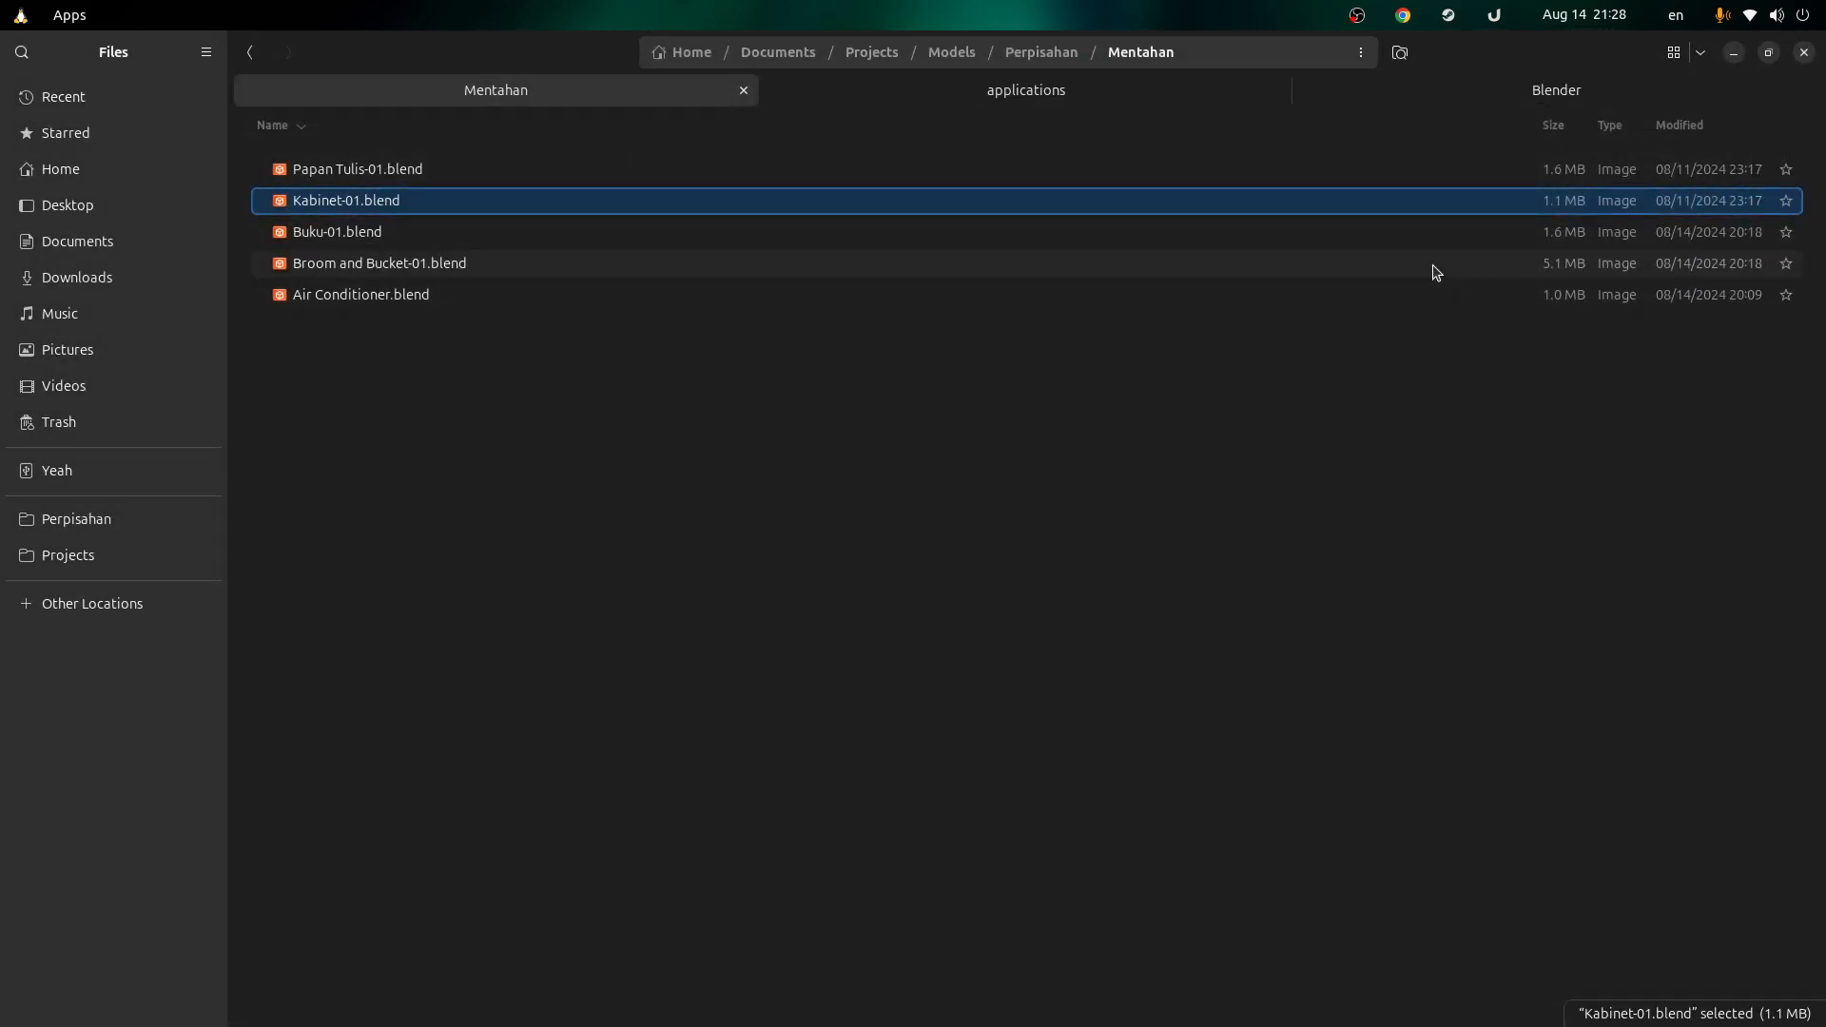
click(1351, 13)
click(1182, 371)
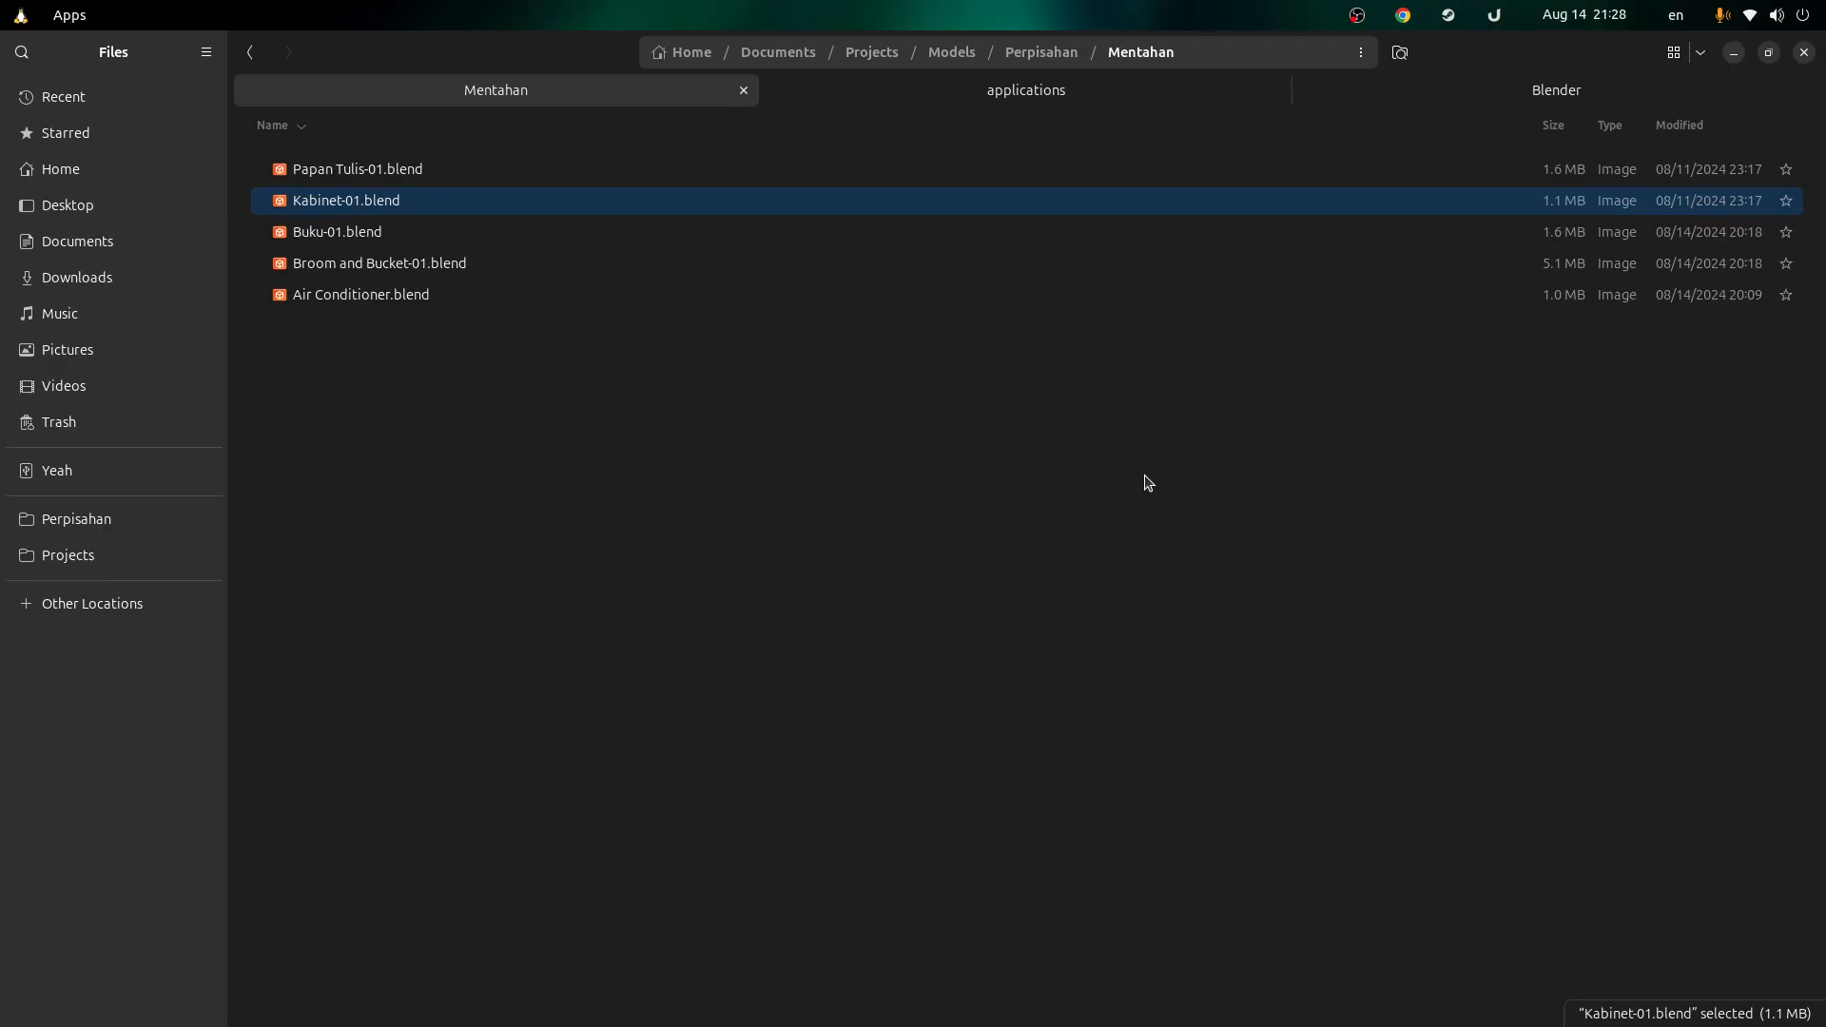
Step: Review the Blender Stack Exchange question on opening .blend files with Steam's Blender
key(alt+Tab)
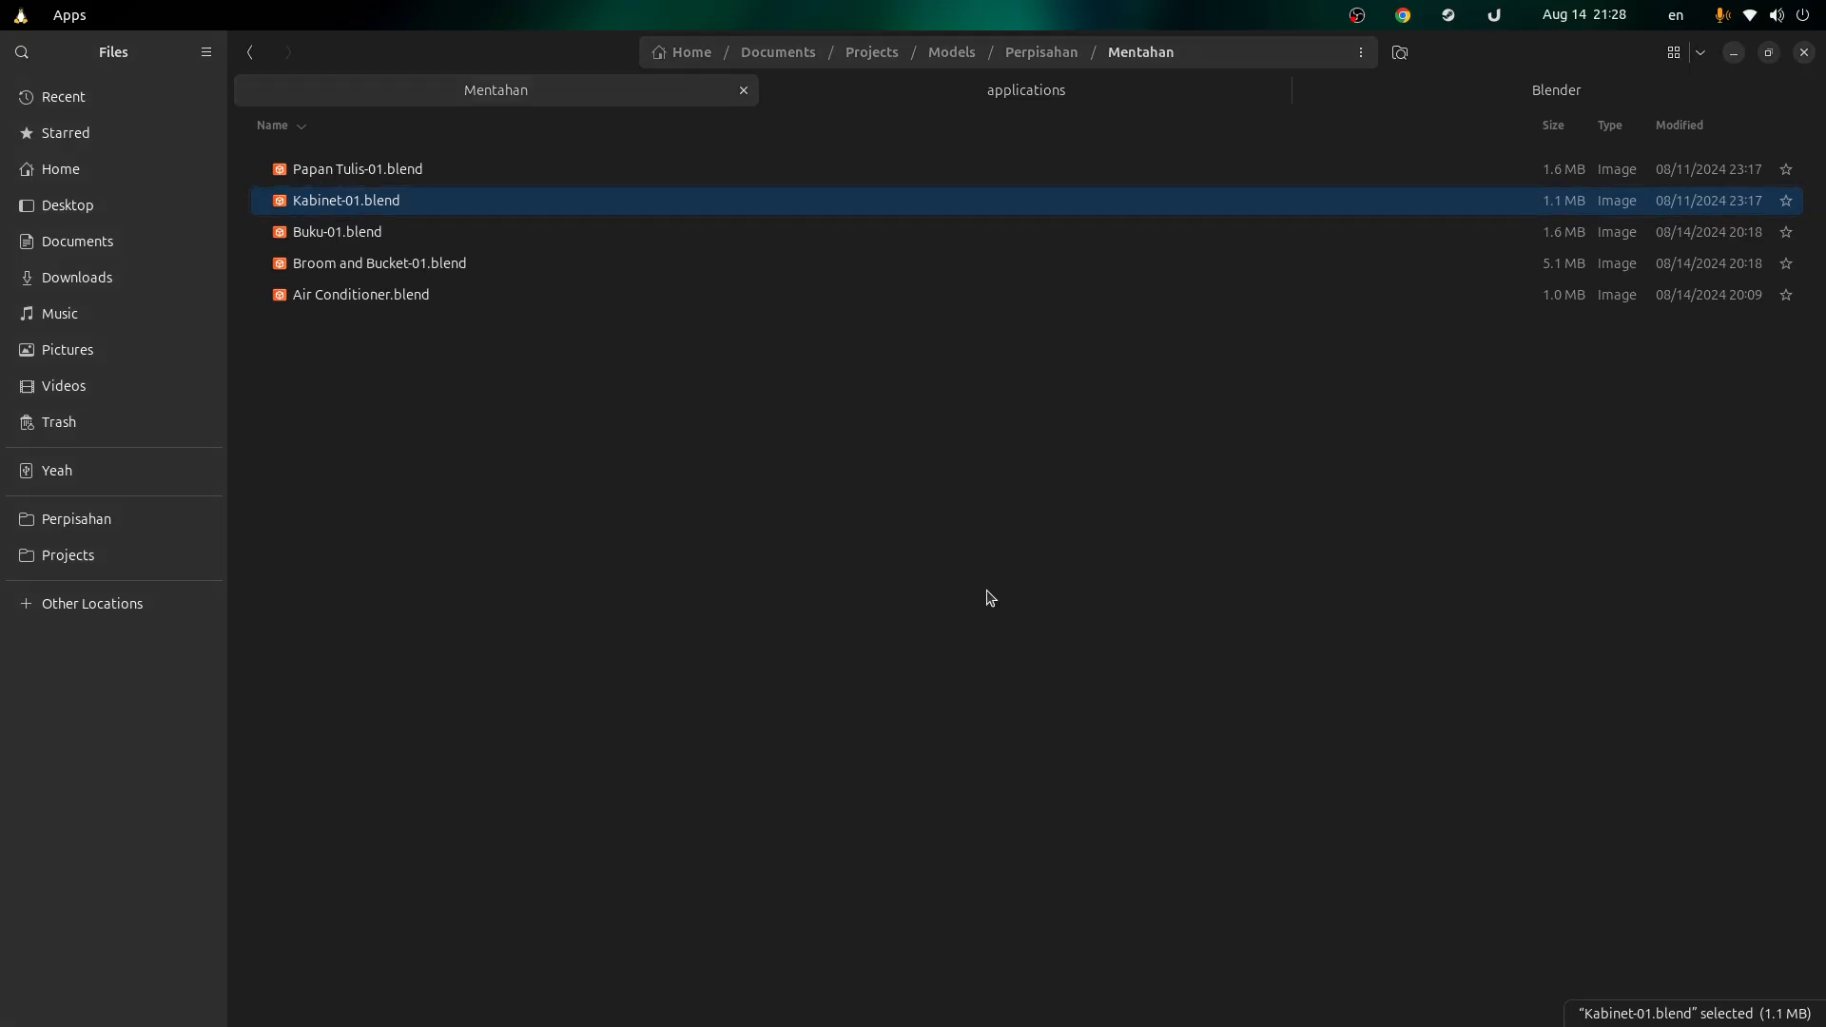
scroll(609, 518, down, 2)
scroll(637, 508, down, 13)
scroll(641, 529, up, 11)
scroll(643, 525, up, 4)
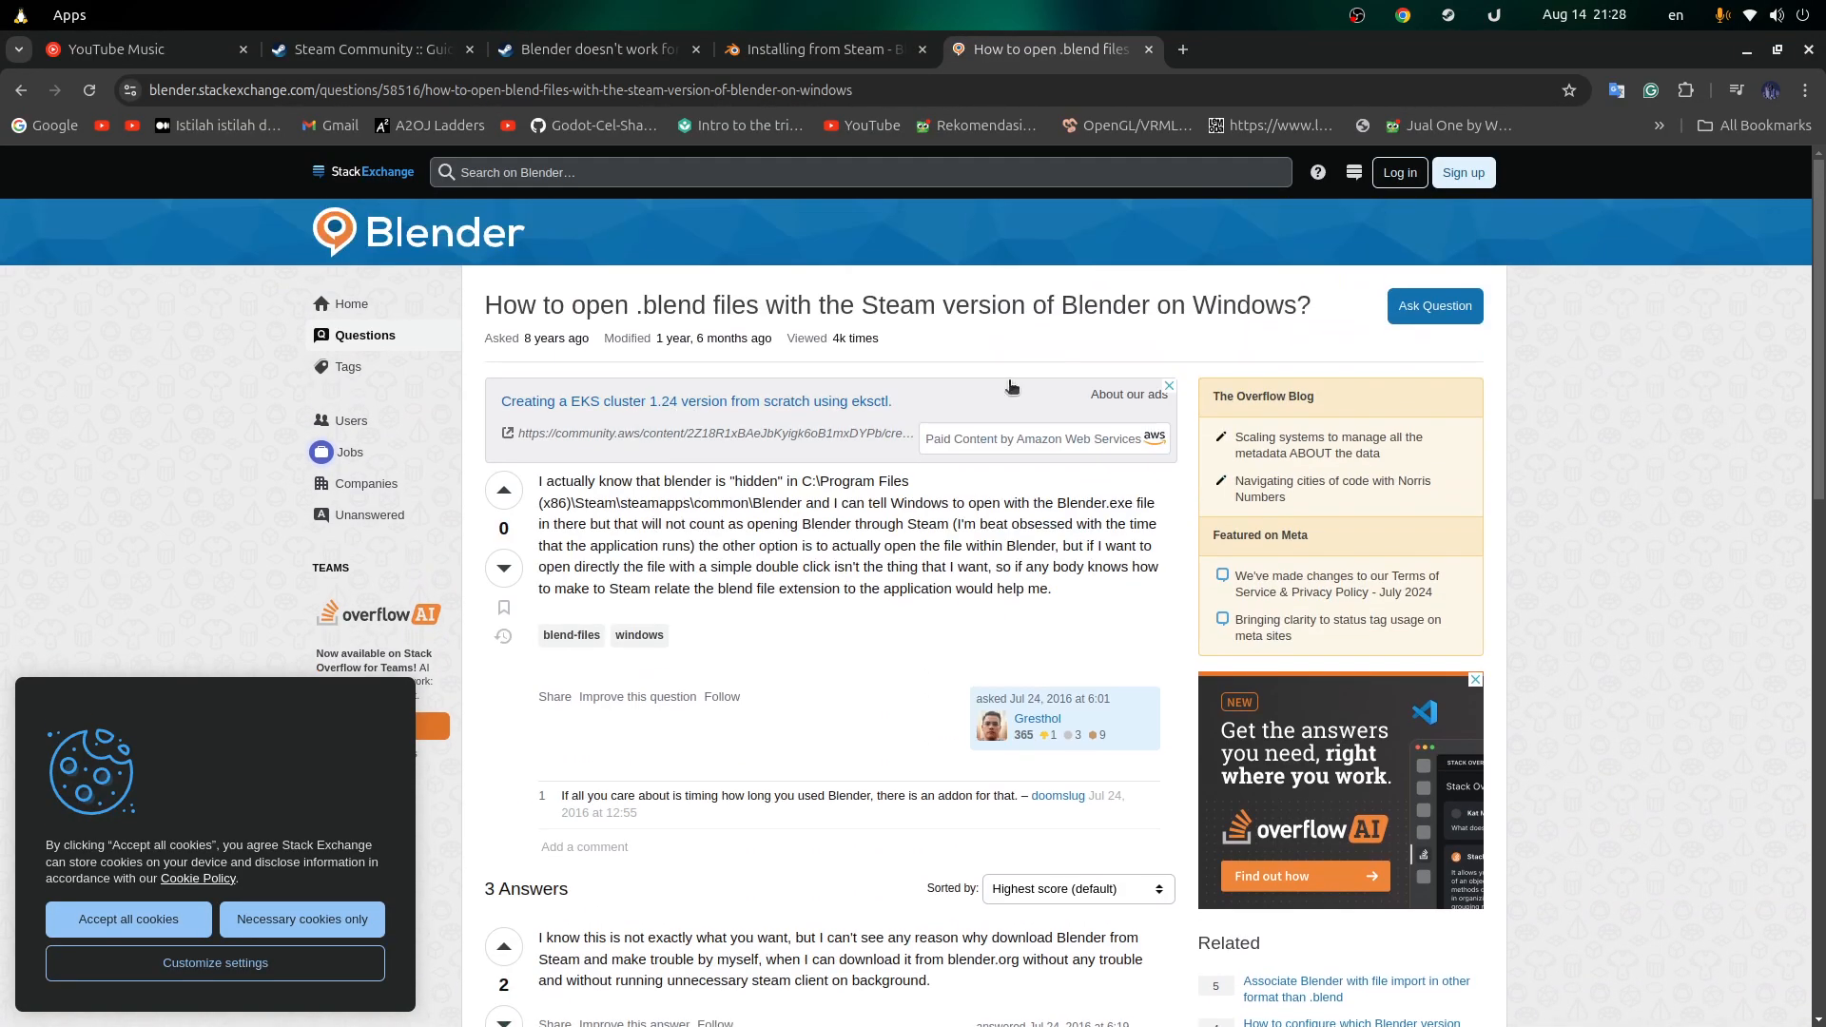